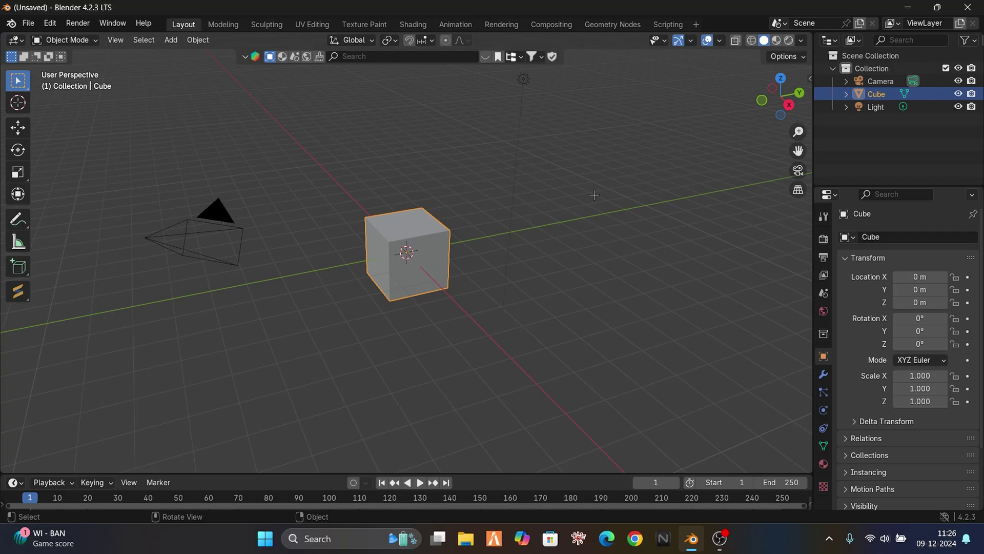
Deselect the default cube in the empty viewport and adjust the zoom.
left_click(569, 230)
scroll(570, 229, "down", 3)
scroll(570, 229, "up", 4)
scroll(570, 229, "down", 2)
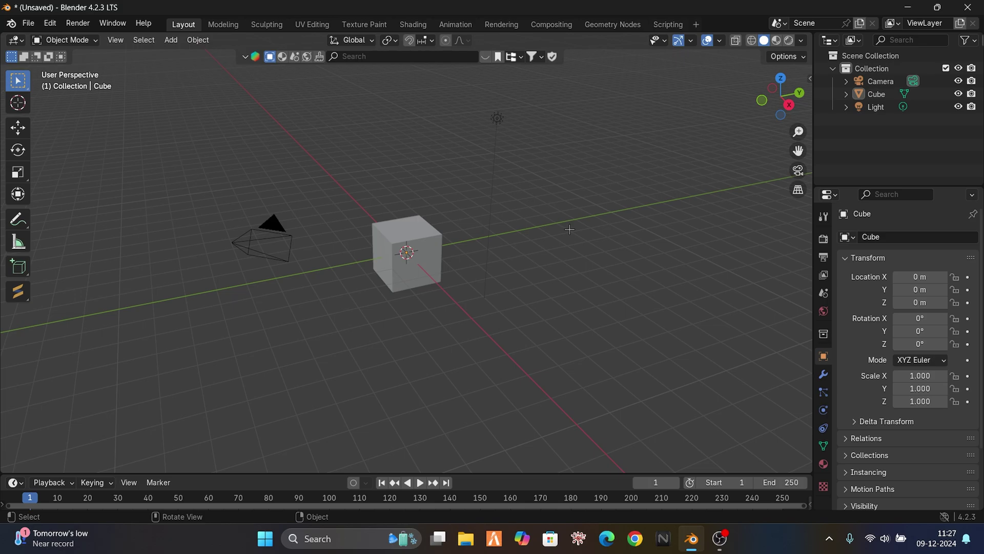
Go to sketchfab.com in Chrome via the address-bar suggestion.
left_click(635, 538)
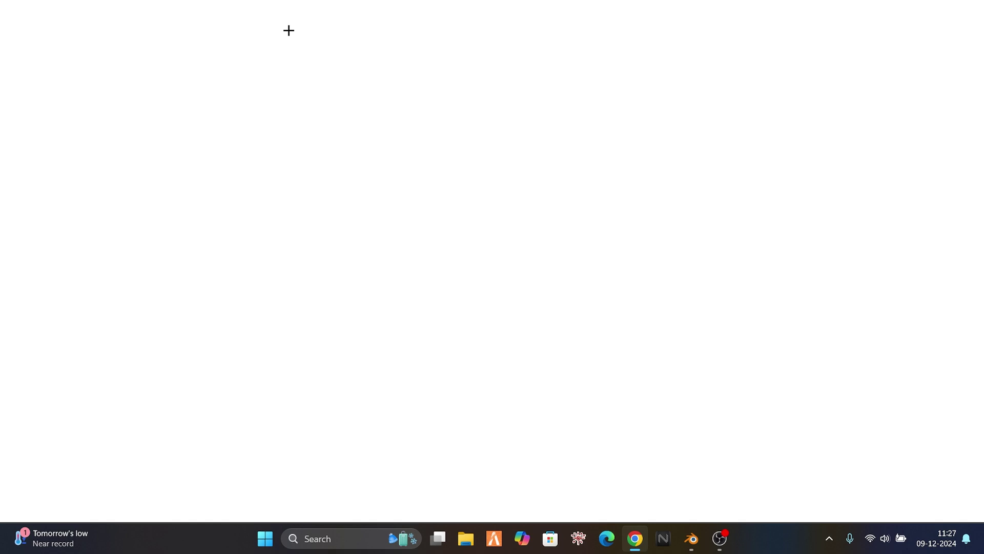
type("sketchfab.com/tags/table")
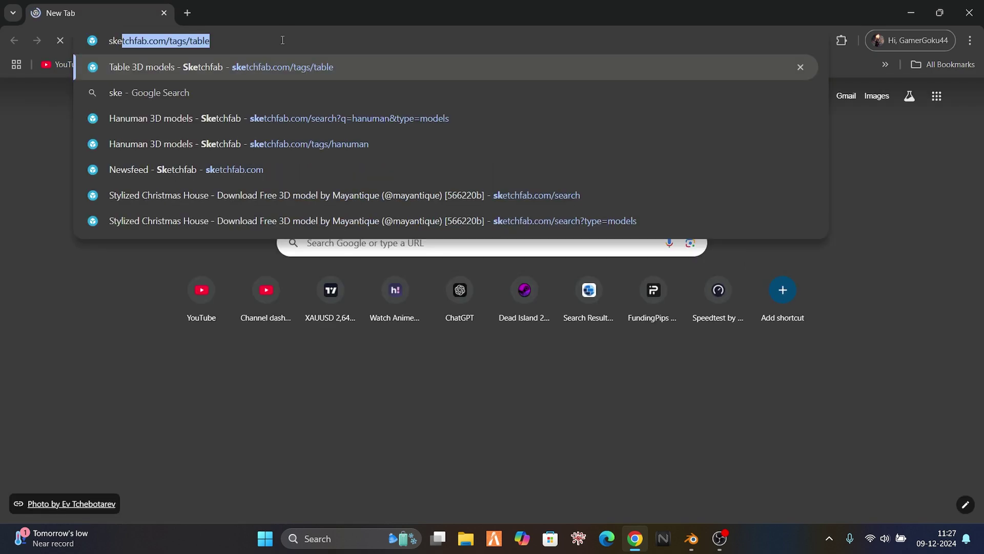
key("Return")
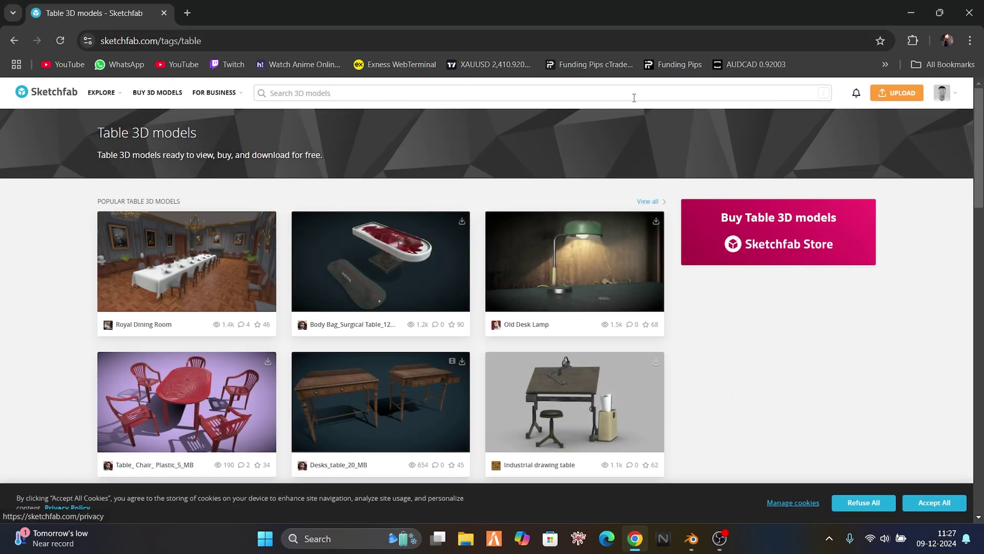
scroll(501, 362, "down", 1)
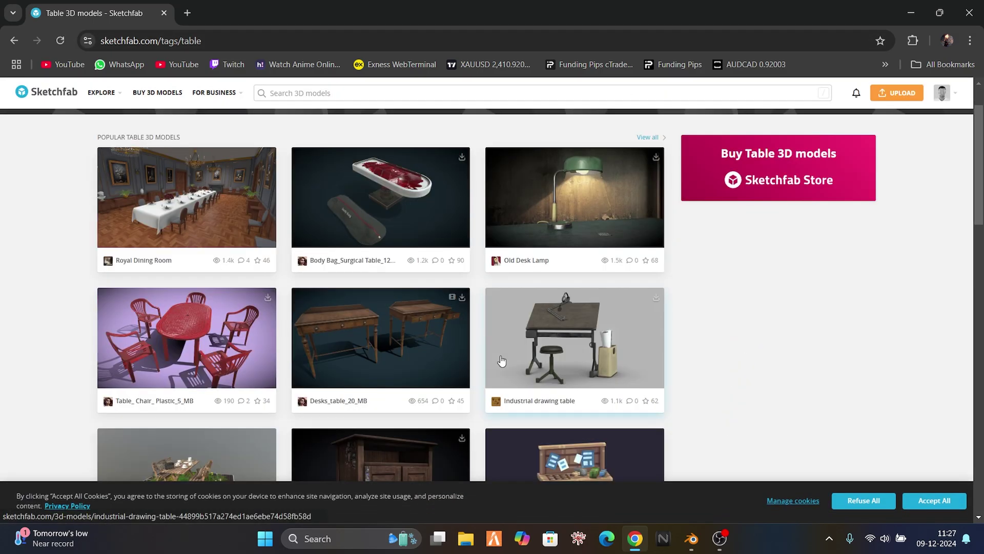
scroll(653, 358, "up", 1)
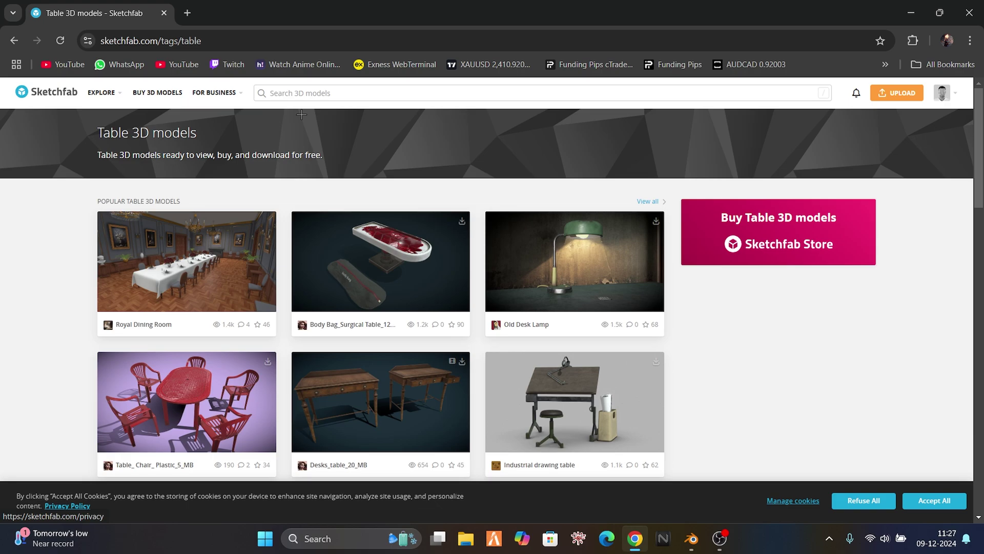
Search Sketchfab for 'easter egg' and scroll the results to the Happy Easter model.
left_click(295, 88)
type("easter egg")
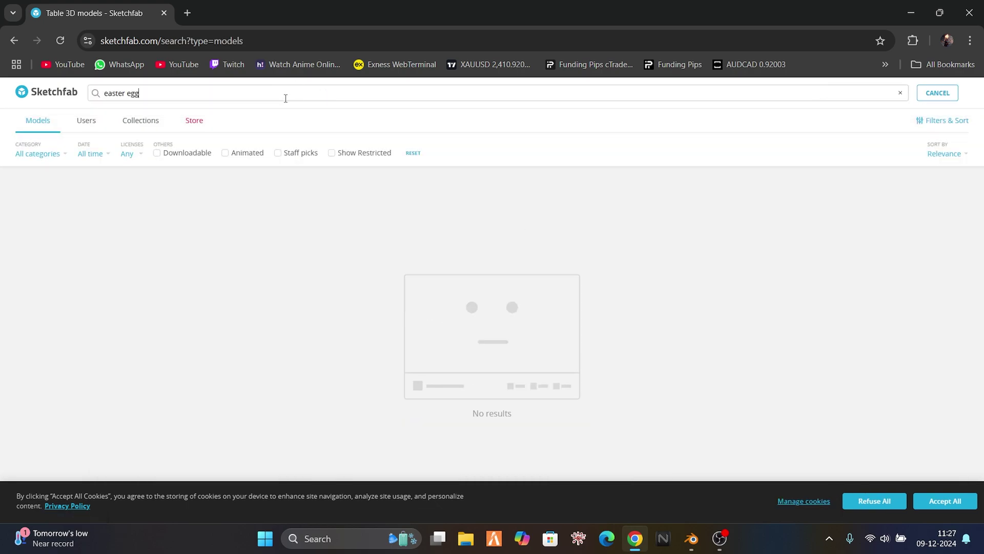
key("Return")
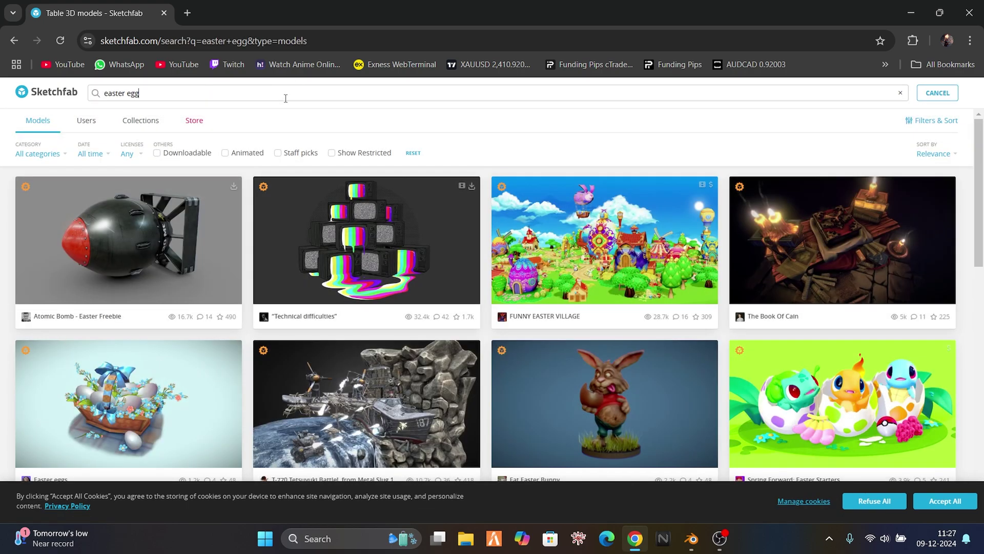
scroll(401, 231, "down", 5)
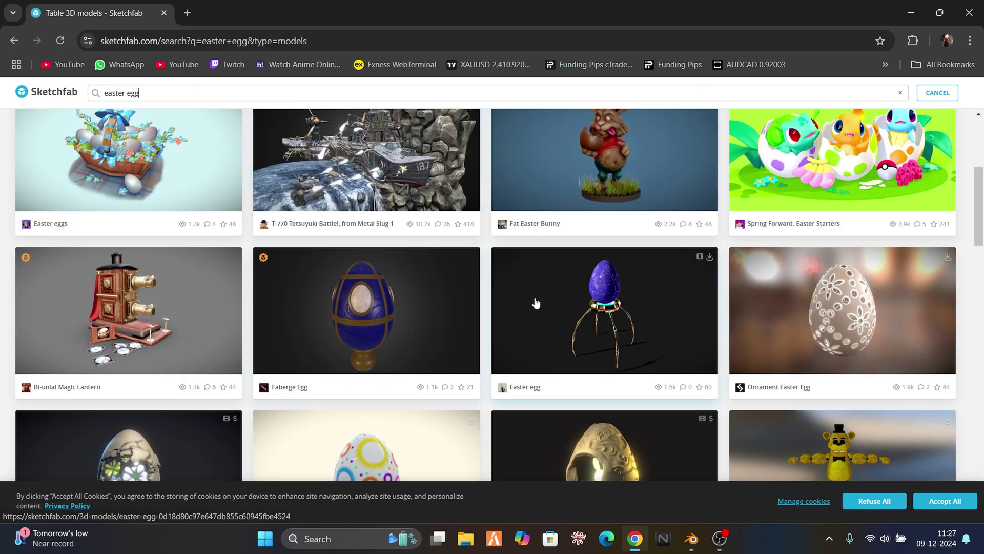
scroll(610, 322, "down", 2)
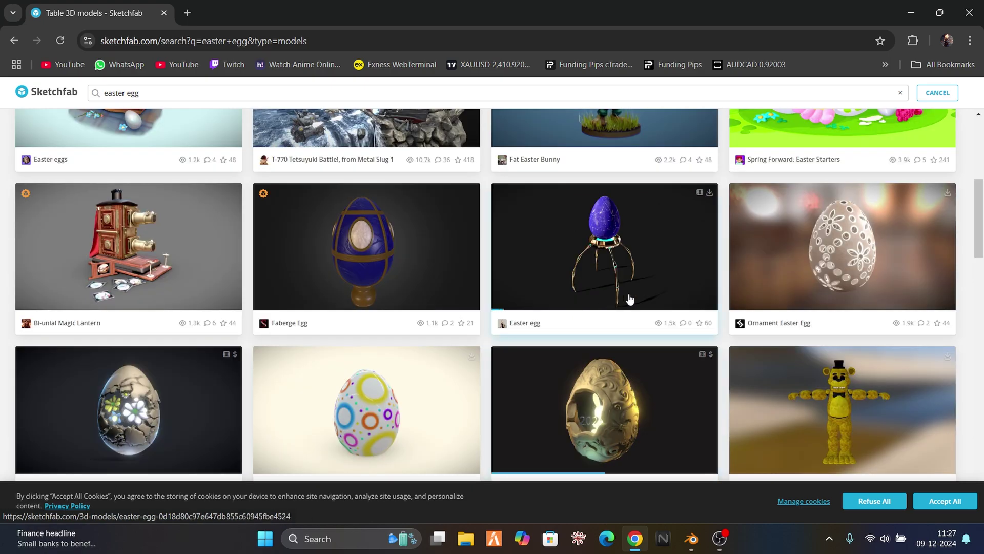
scroll(631, 296, "down", 1)
scroll(473, 326, "down", 2)
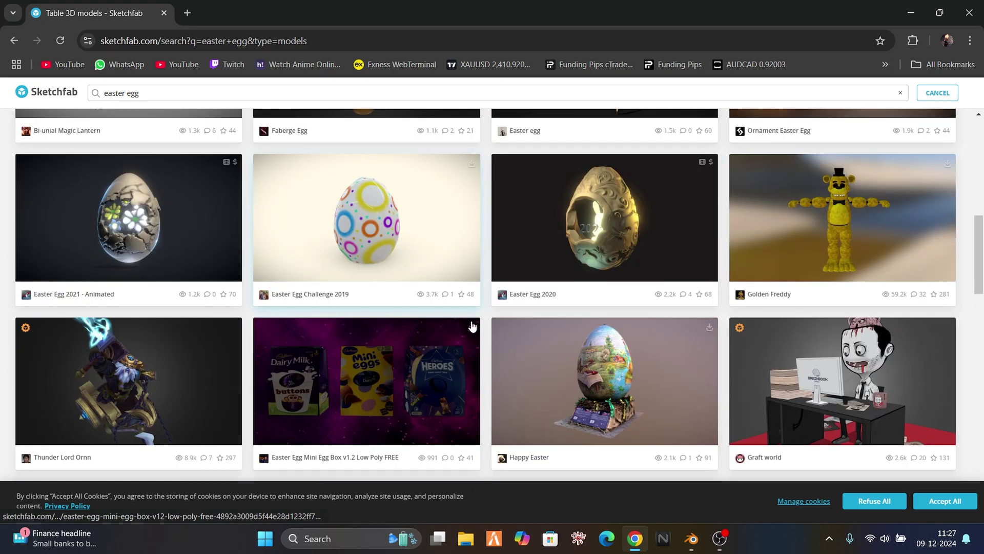
scroll(472, 326, "down", 1)
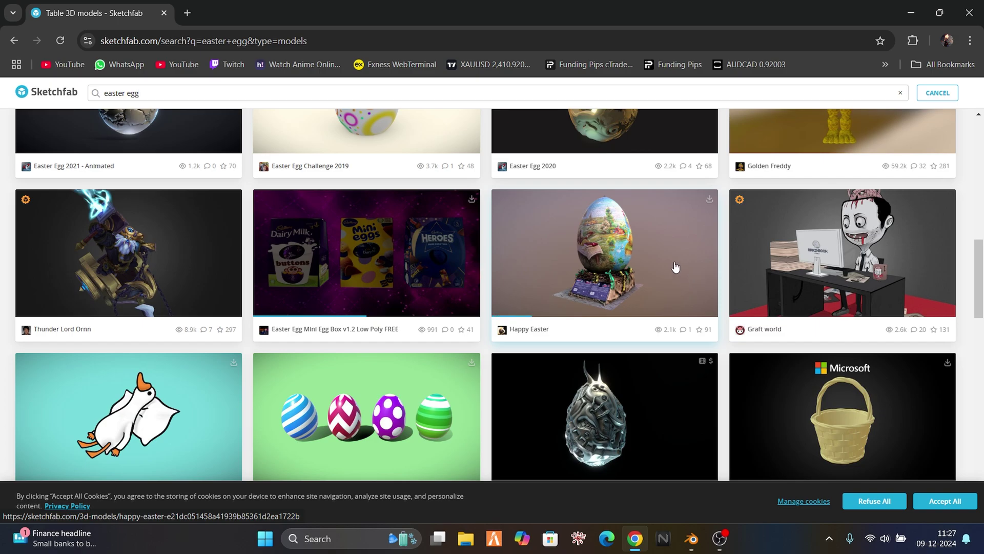
scroll(675, 268, "down", 1)
scroll(676, 267, "up", 1)
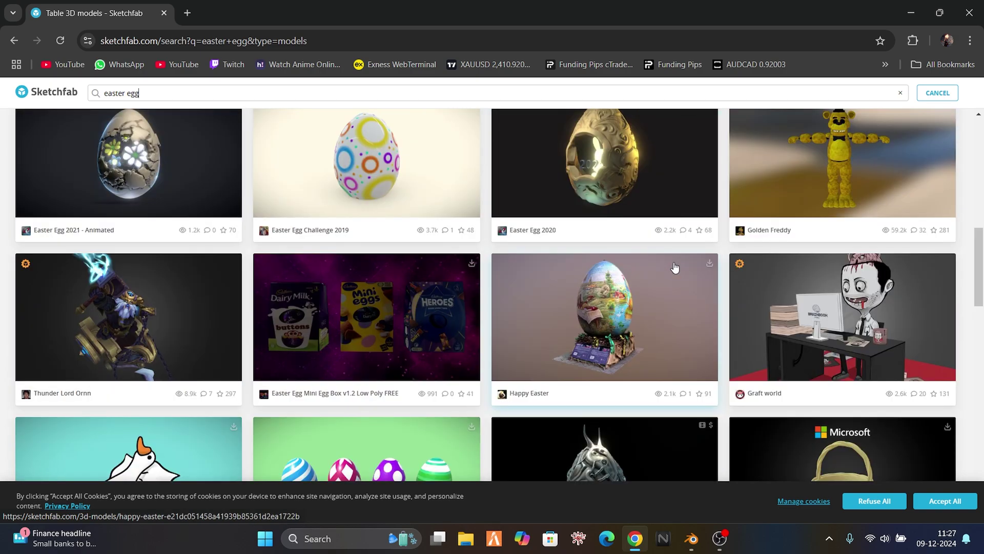
Download the Happy Easter model in glTF format as happy_easter.zip.
left_click(709, 266)
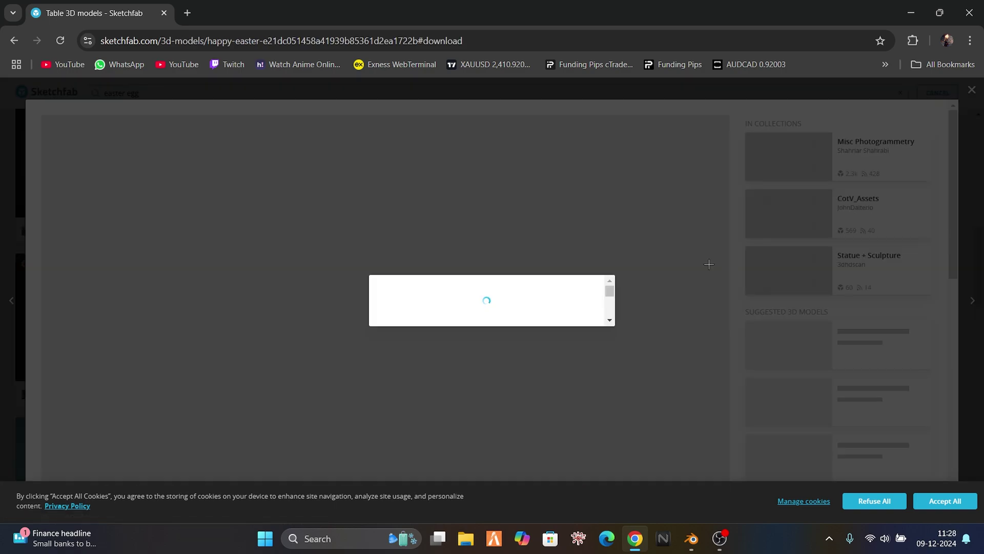
scroll(513, 356, "down", 2)
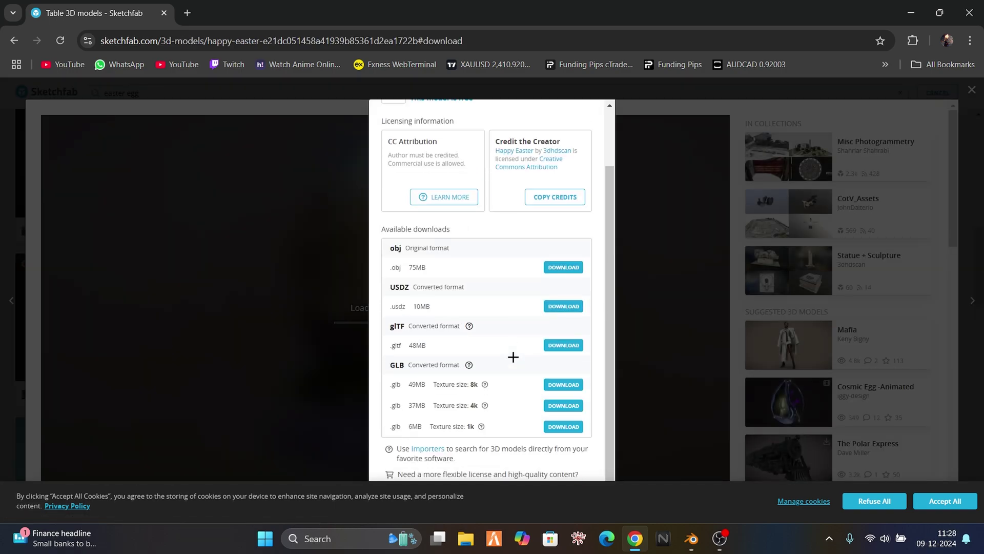
scroll(512, 354, "up", 2)
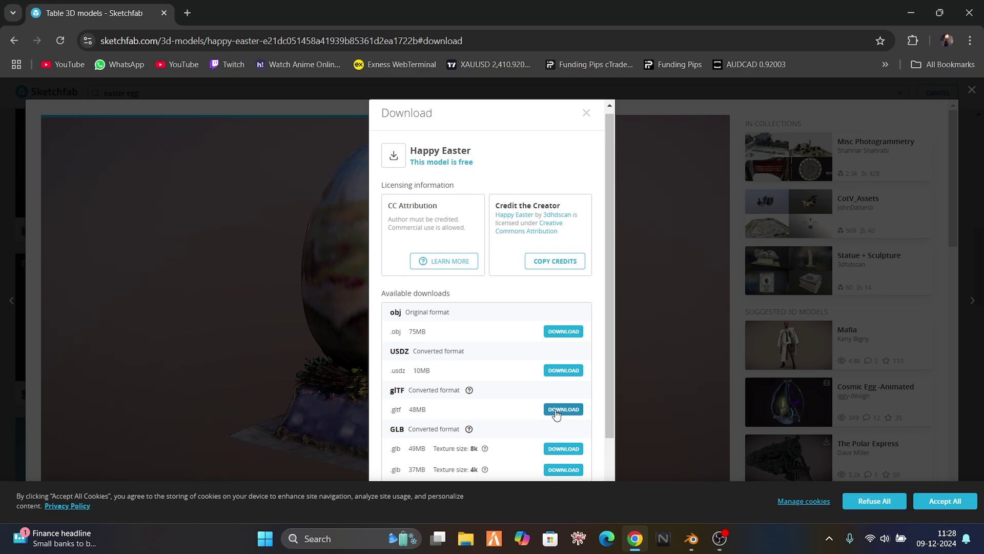
left_click(557, 414)
left_click(586, 113)
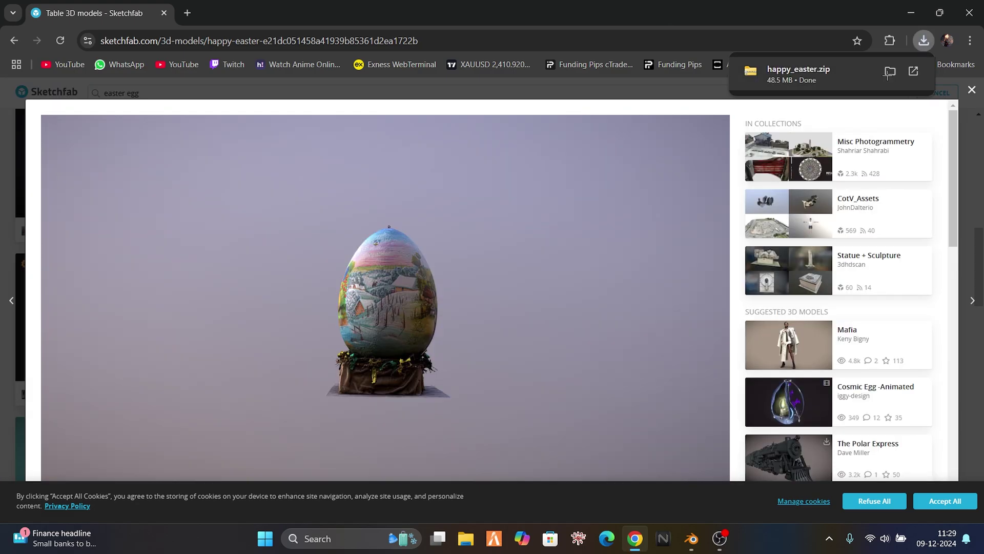
Close Chrome, minimize the recorder, and open the Downloads folder in File Explorer.
left_click(971, 10)
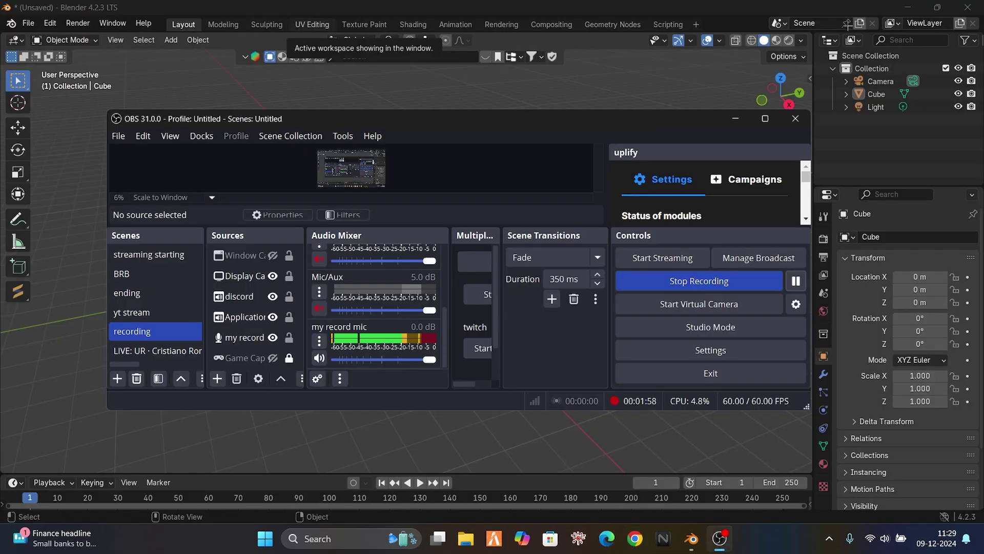
left_click(466, 539)
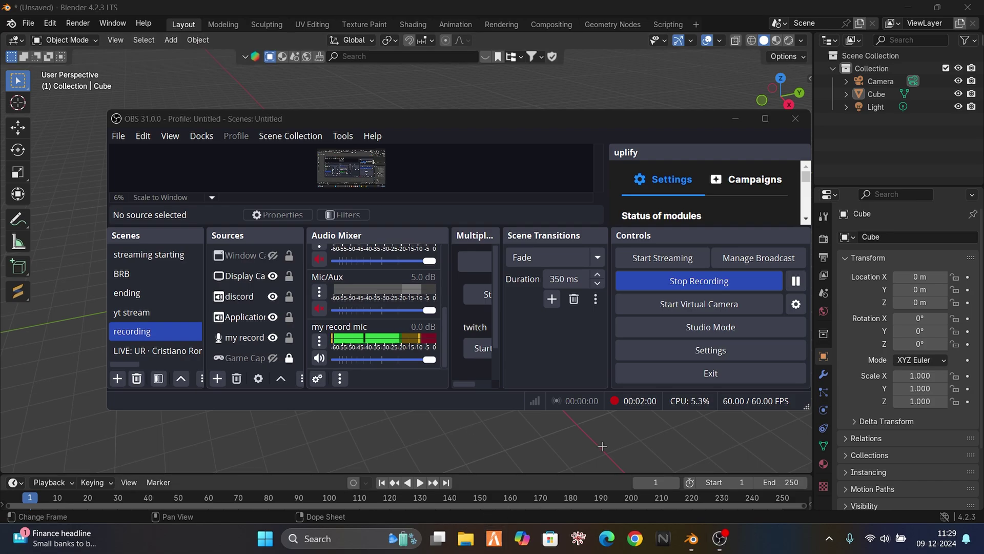
left_click(735, 118)
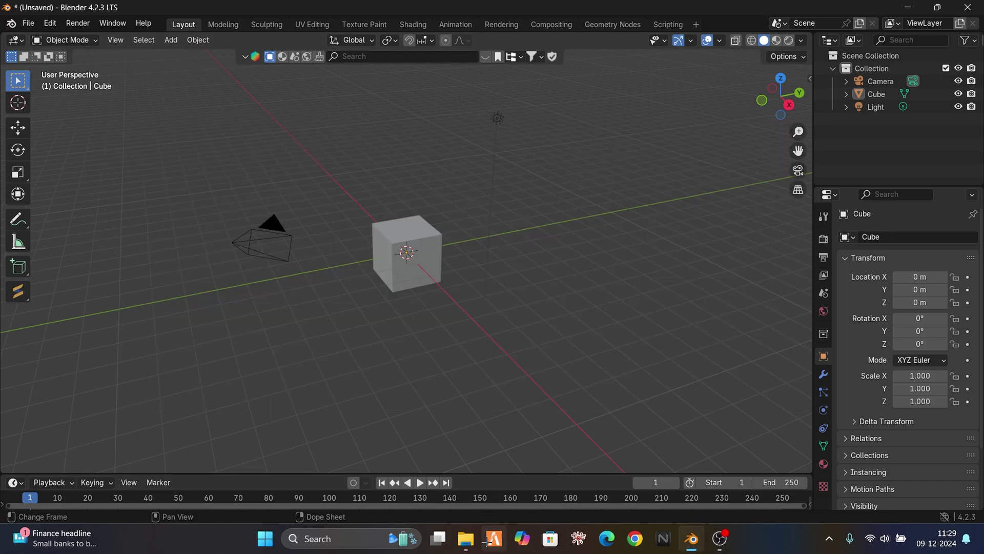
left_click(467, 538)
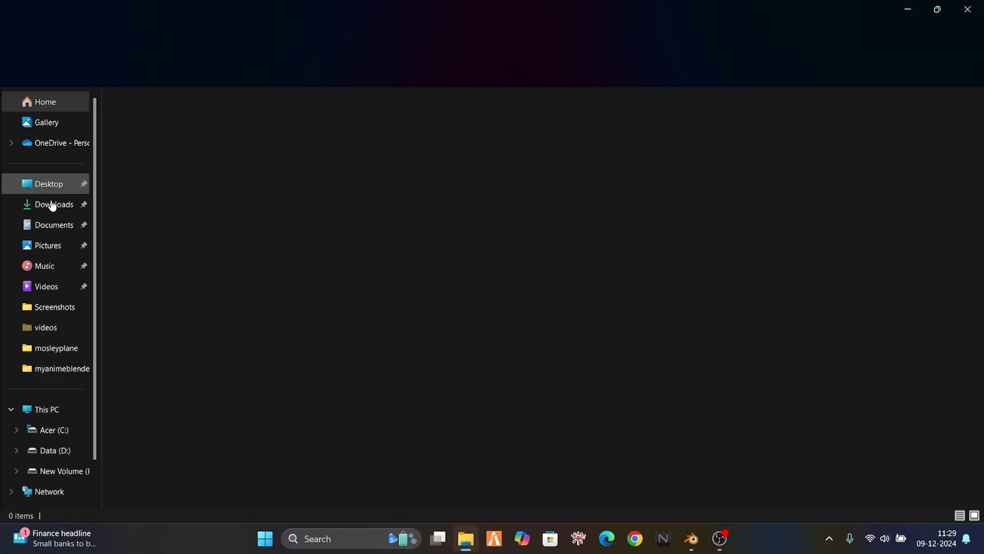
left_click(52, 205)
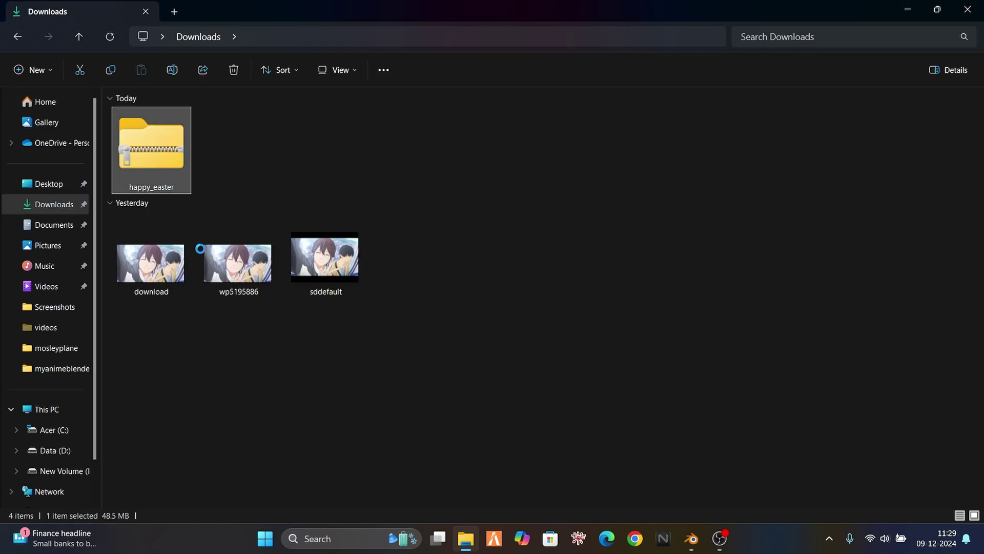
Extract happy_easter.zip into a happy_easter folder and open it.
right_click(157, 124)
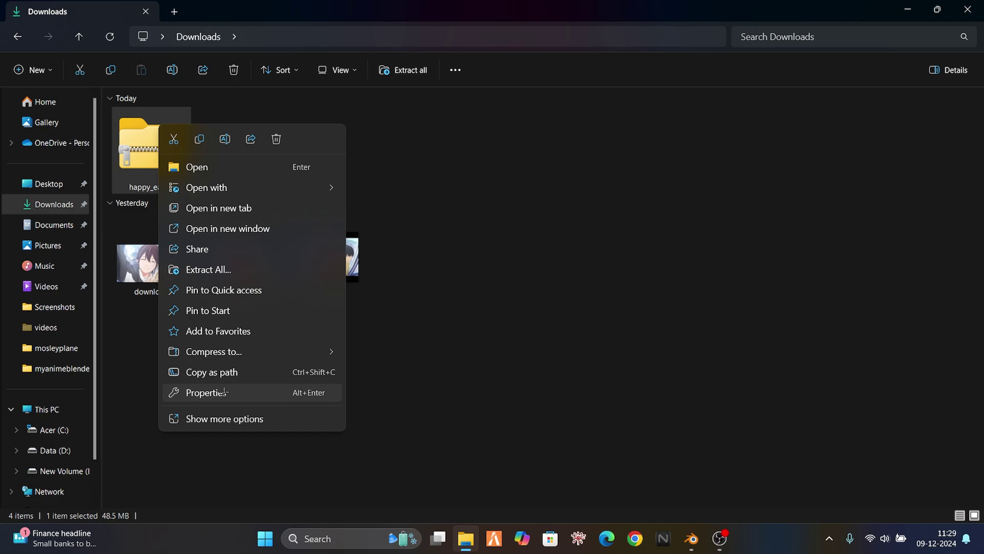
left_click(230, 418)
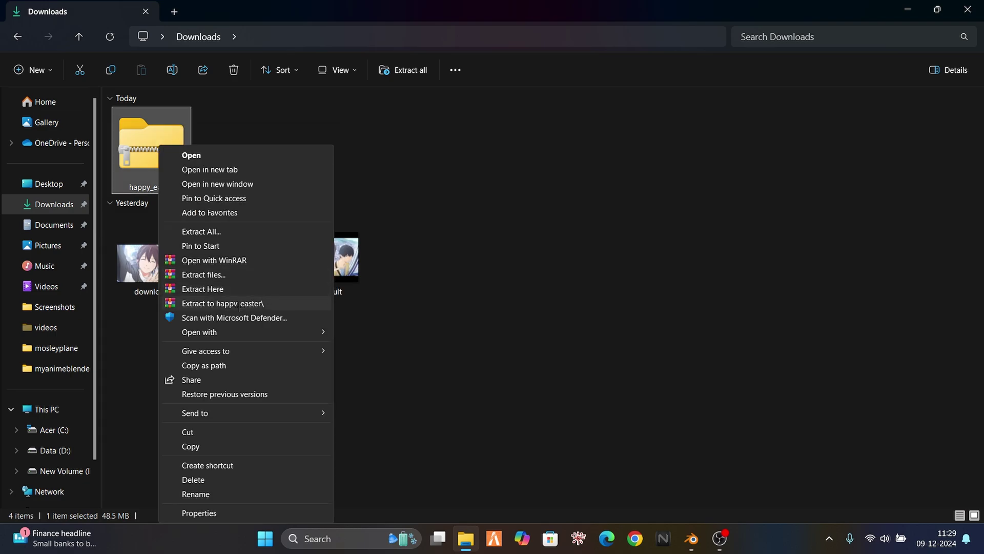
left_click(241, 304)
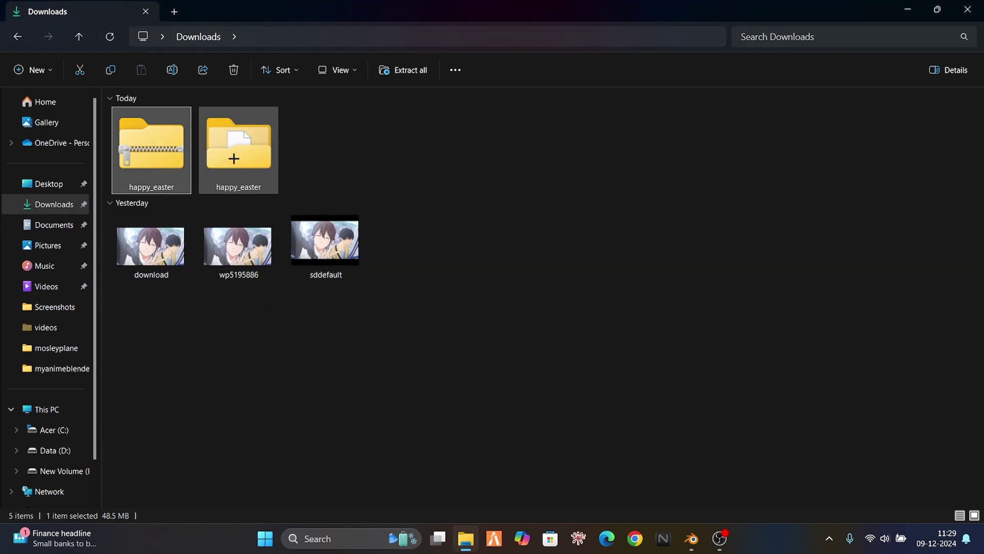
double_click(203, 162)
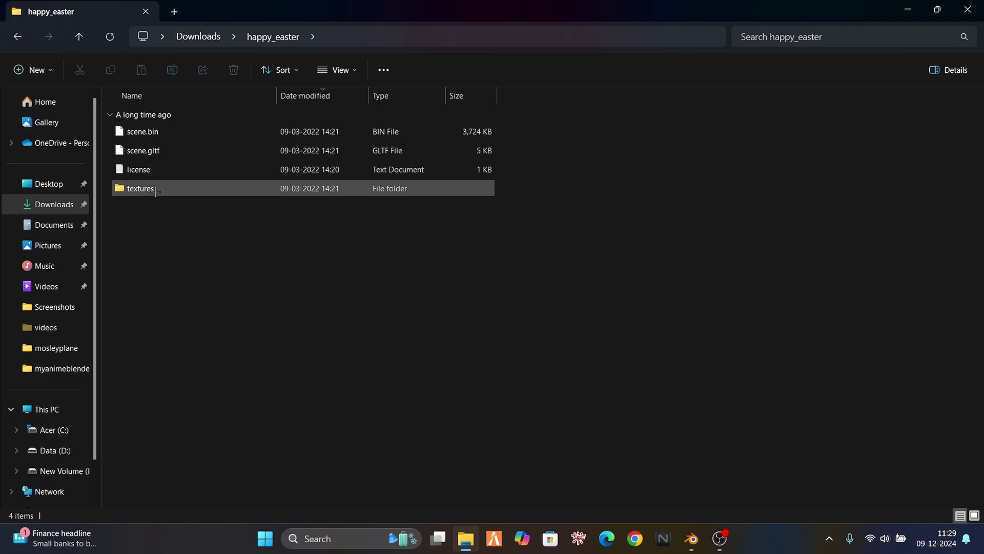
Show the textures folder as large thumbnails and select its three texture maps.
mouse_move(155, 192)
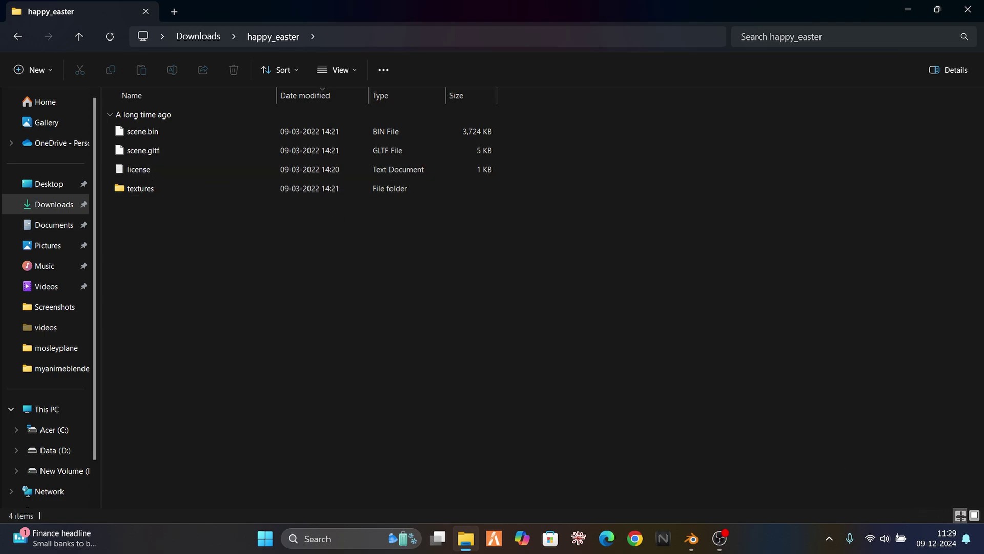
left_click(974, 515)
double_click(362, 139)
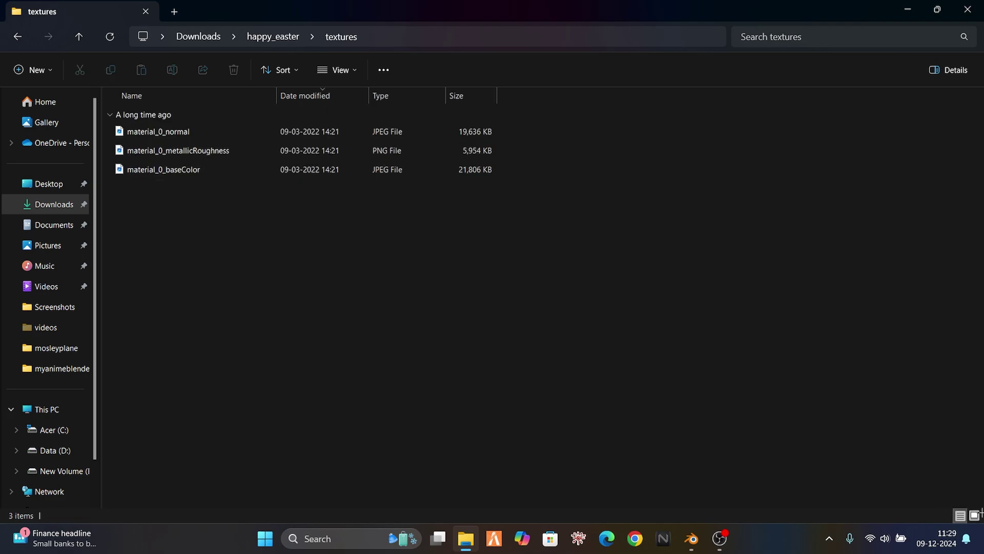
left_click(974, 515)
left_click_drag(429, 244, 443, 277)
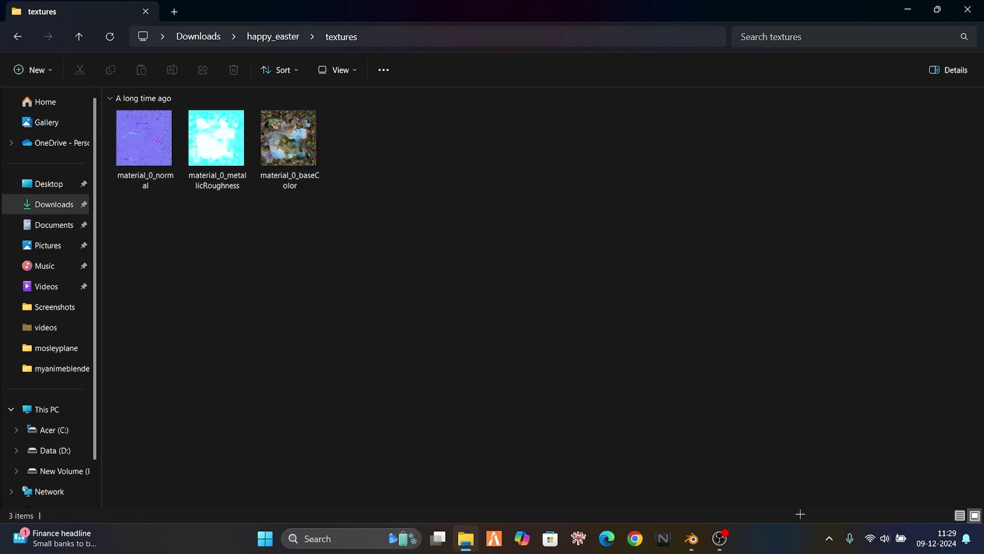
Import Downloads/happy_easter/scene.gltf into Blender as glTF 2.0.
mouse_move(725, 538)
left_click(691, 539)
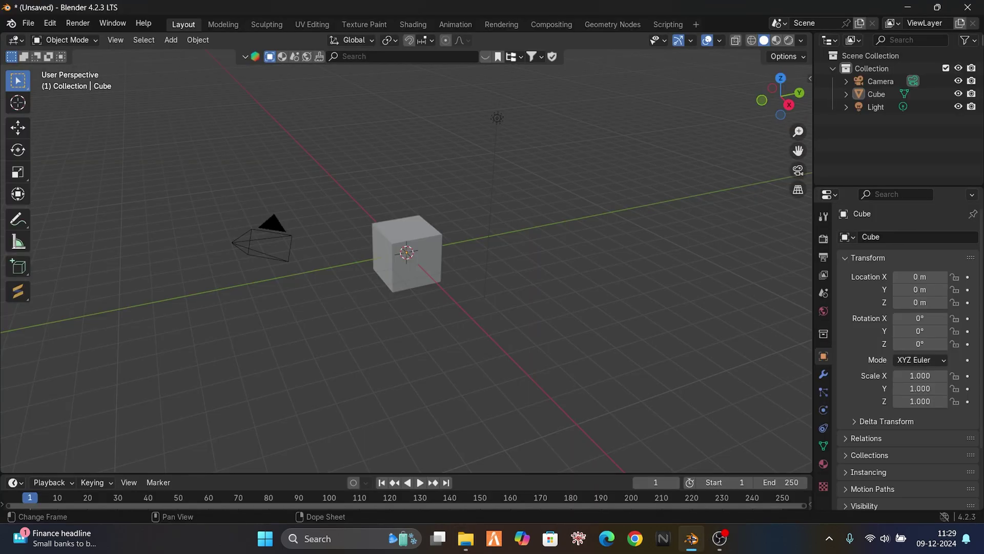
left_click(28, 23)
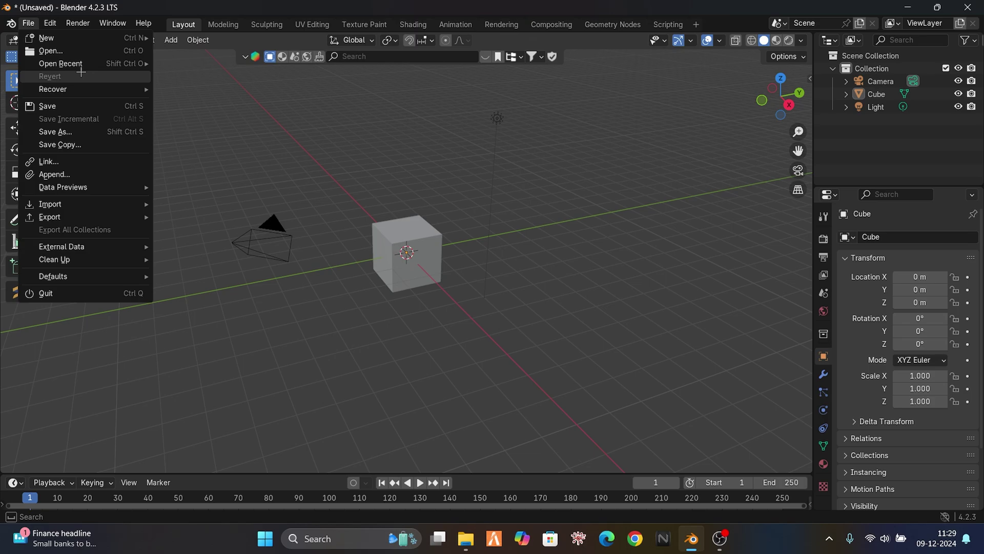
mouse_move(105, 204)
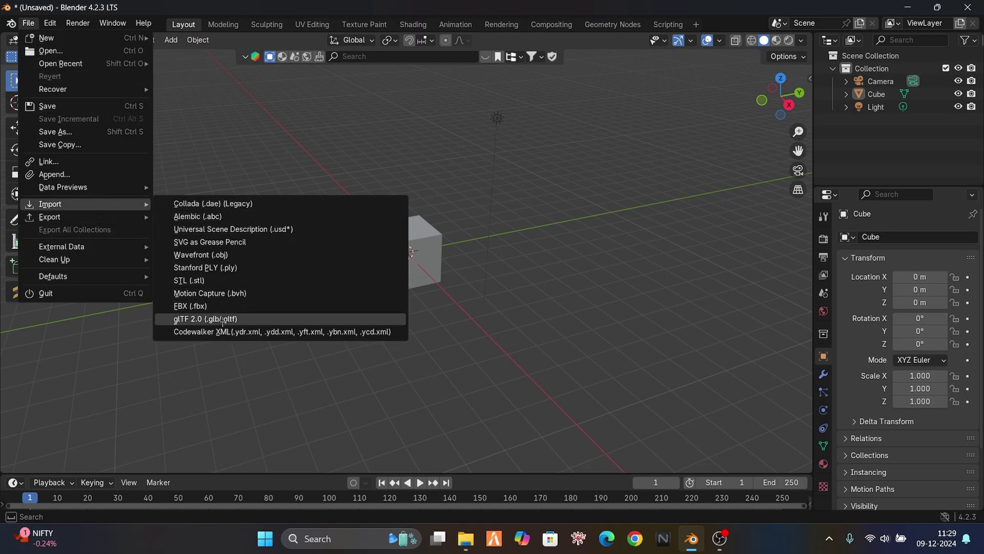
left_click(245, 320)
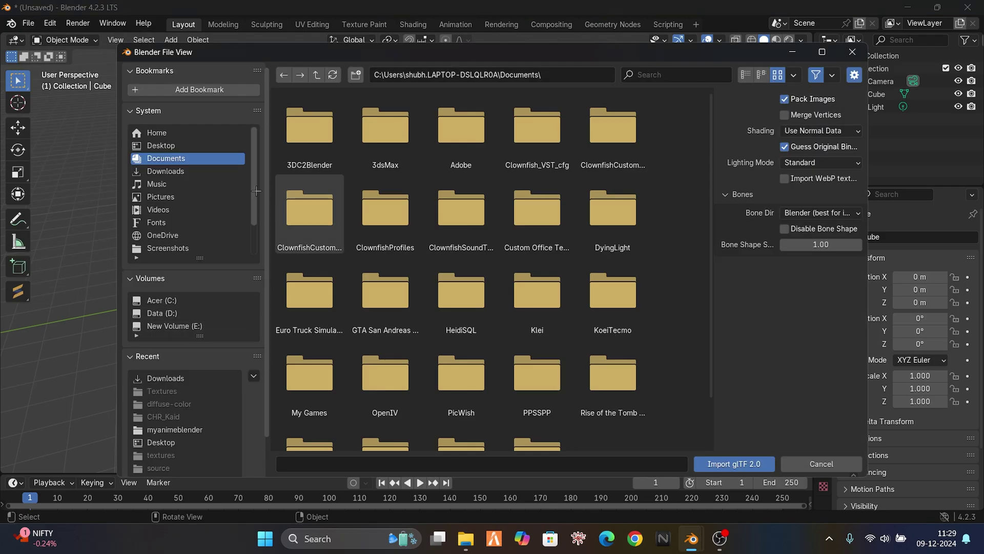
left_click(154, 173)
left_click(309, 126)
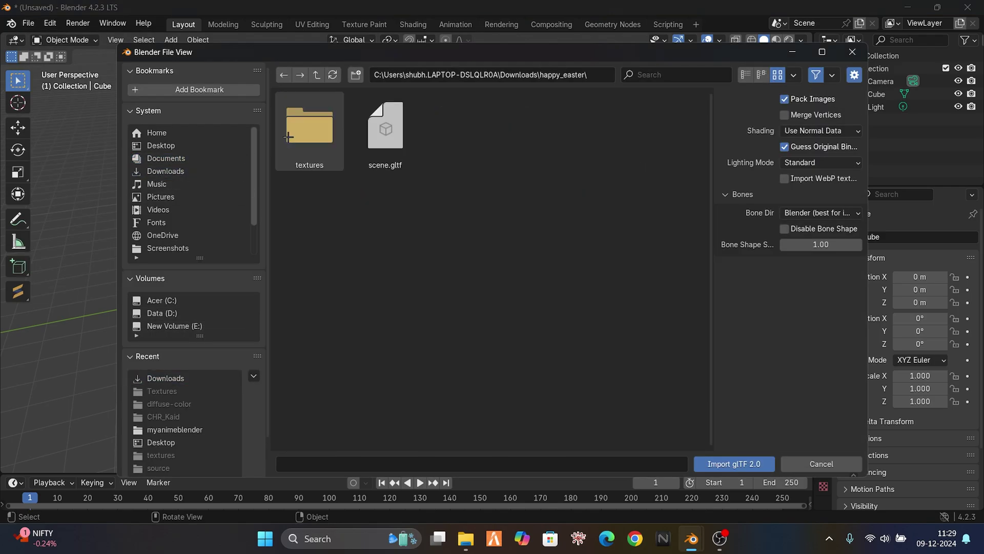
left_click(385, 131)
left_click(750, 462)
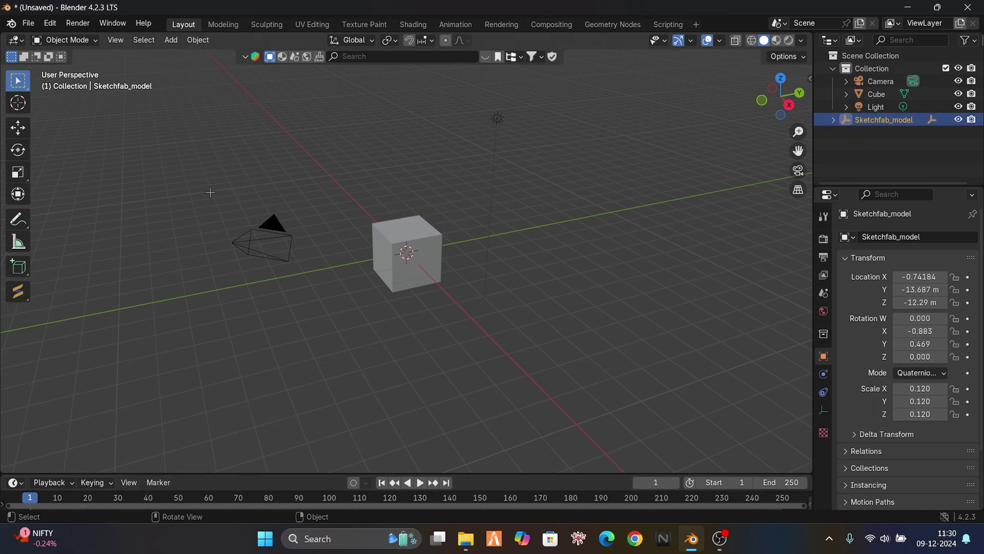
Delete the default camera, cube and light, then frame the imported egg.
left_click_drag(210, 193, 629, 380)
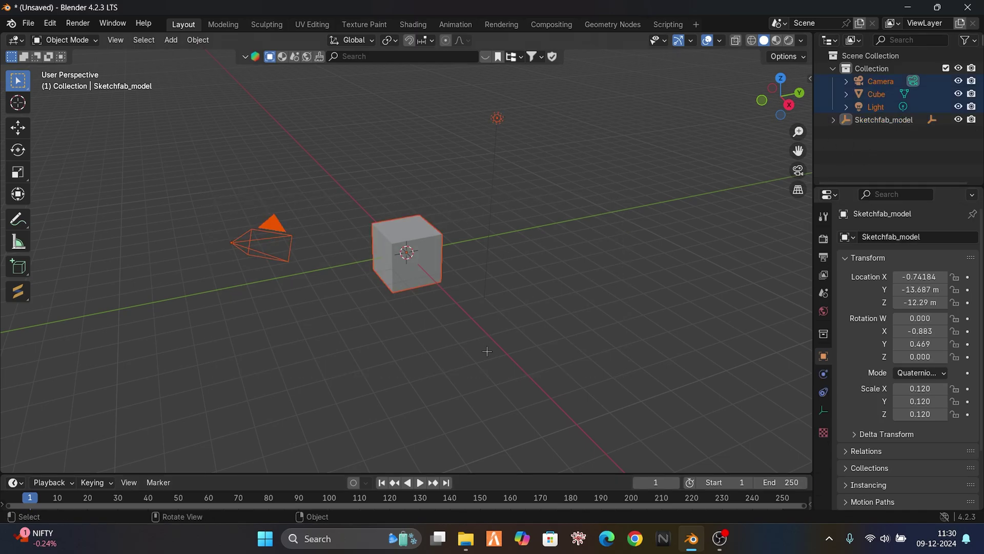
key("Delete")
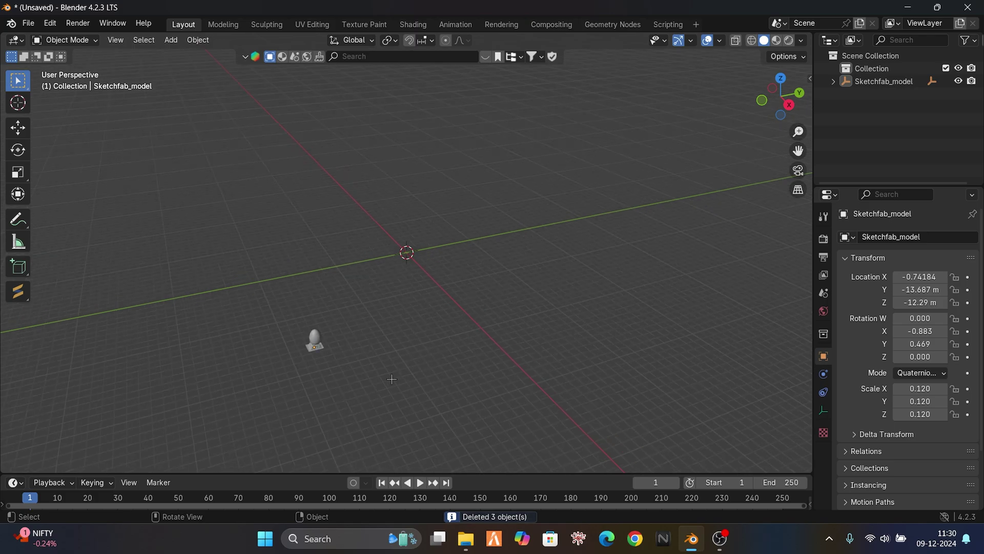
scroll(387, 376, "up", 2)
left_click_drag(365, 391, 470, 330, "shift")
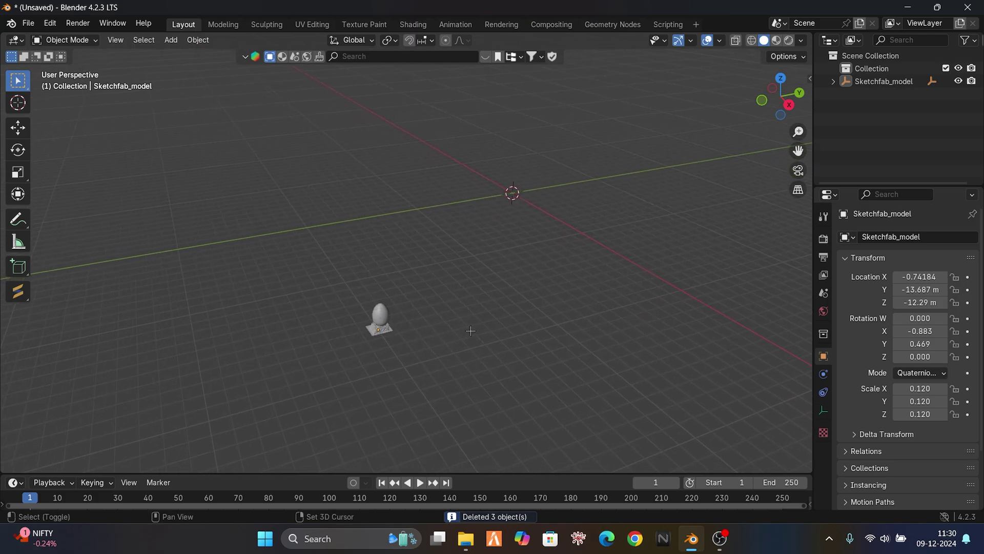
scroll(471, 353, "up", 6)
middle_click_drag(443, 382, 498, 282, "shift")
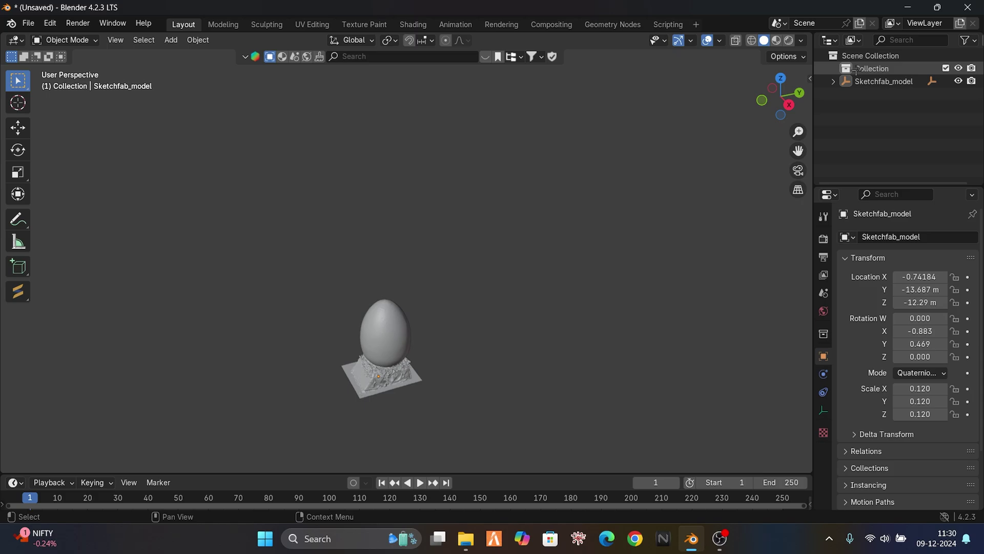
Remove the Sketchfab_model and vajicko parent objects in the Outliner and select Object_2.
left_click(833, 80)
right_click(834, 81)
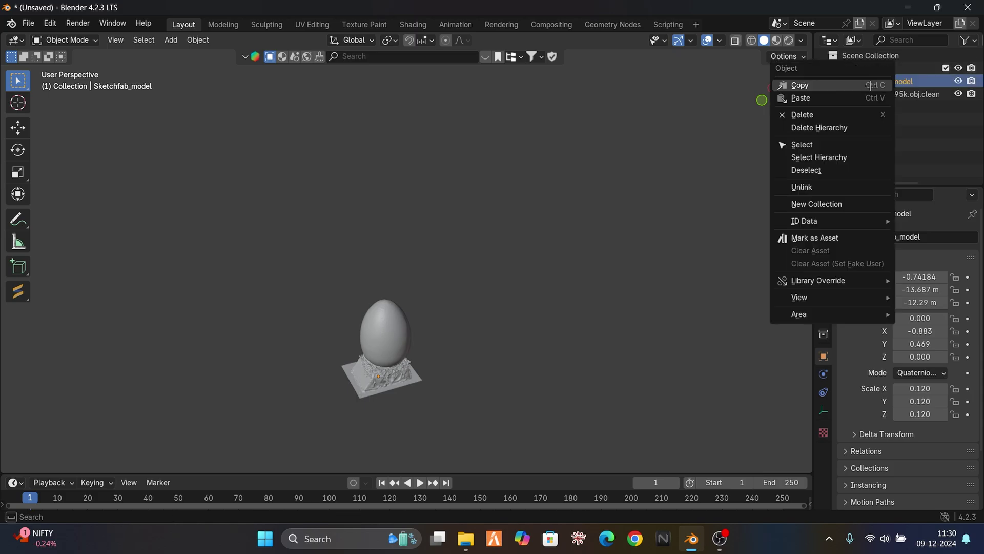
left_click(815, 187)
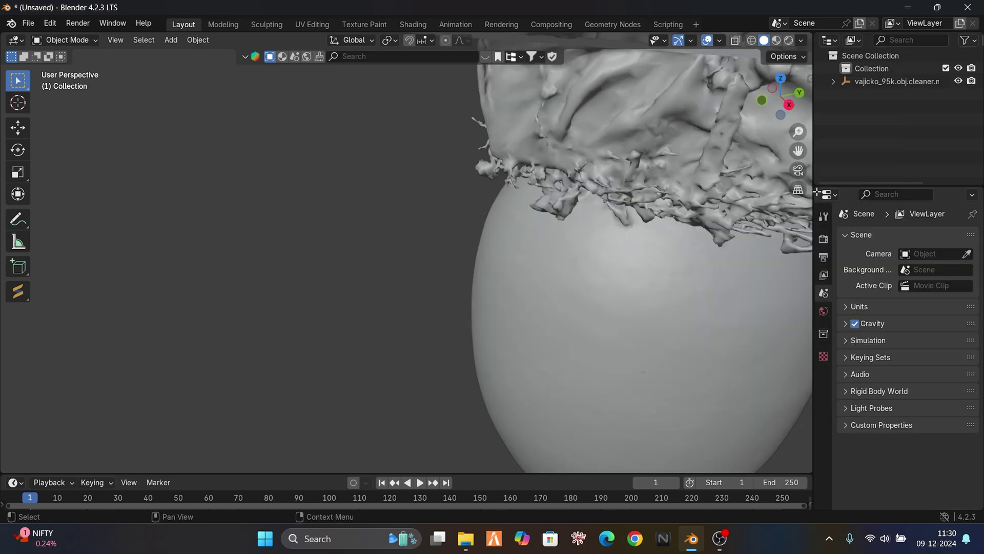
scroll(632, 253, "down", 8)
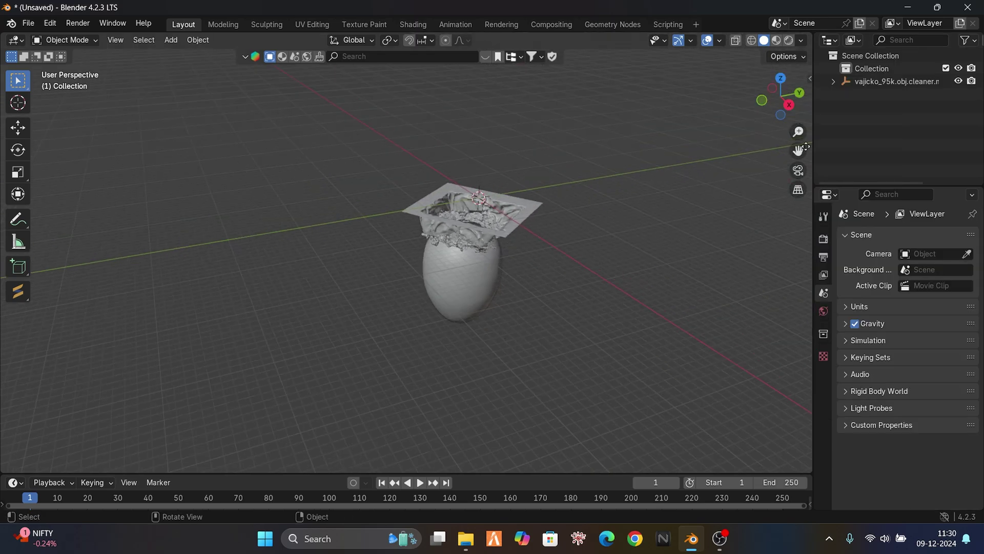
left_click(863, 82)
left_click(833, 81)
right_click(892, 82)
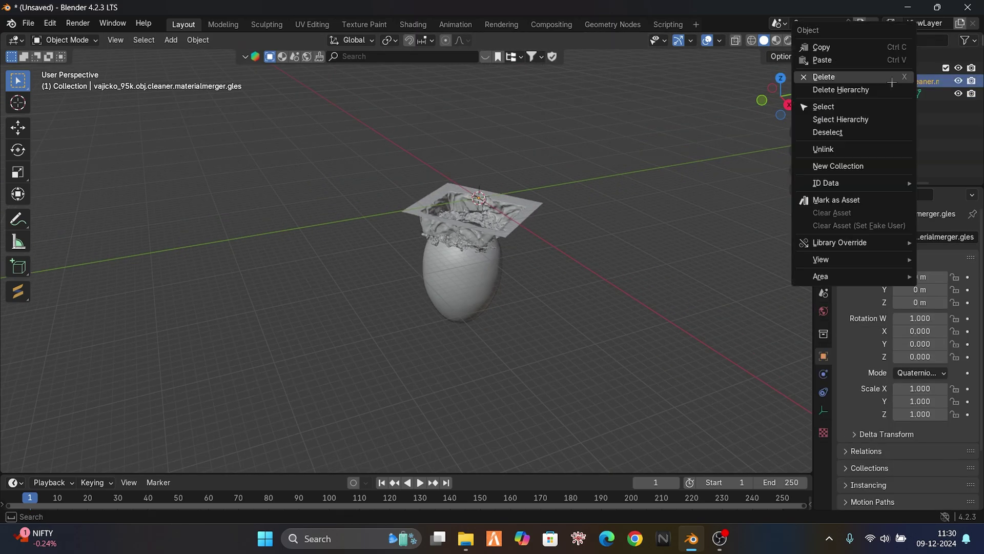
left_click(831, 149)
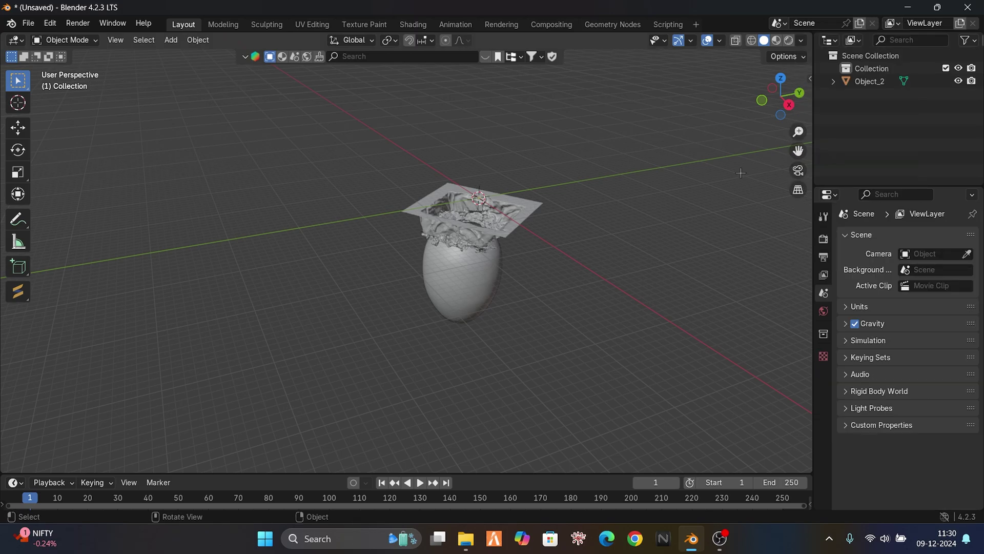
left_click(488, 239)
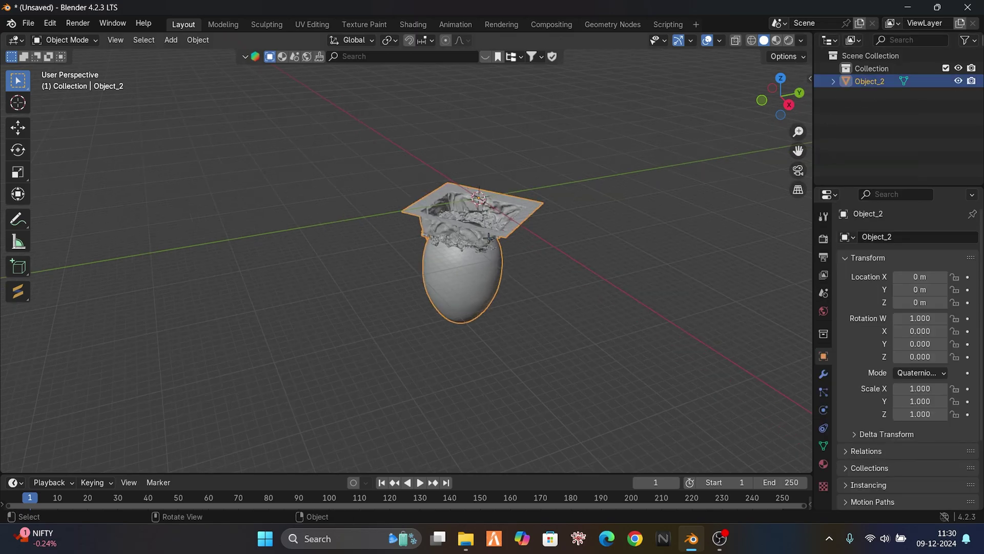
Rotate Object_2 about the X axis by roughly -188° so the egg stands upright.
middle_click_drag(489, 239, 500, 246)
key("z")
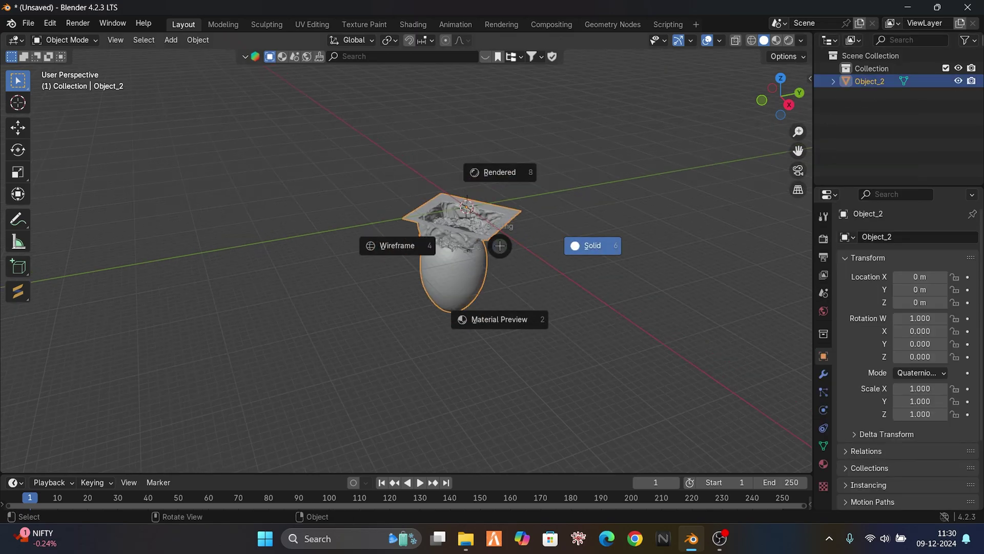
left_click(507, 247)
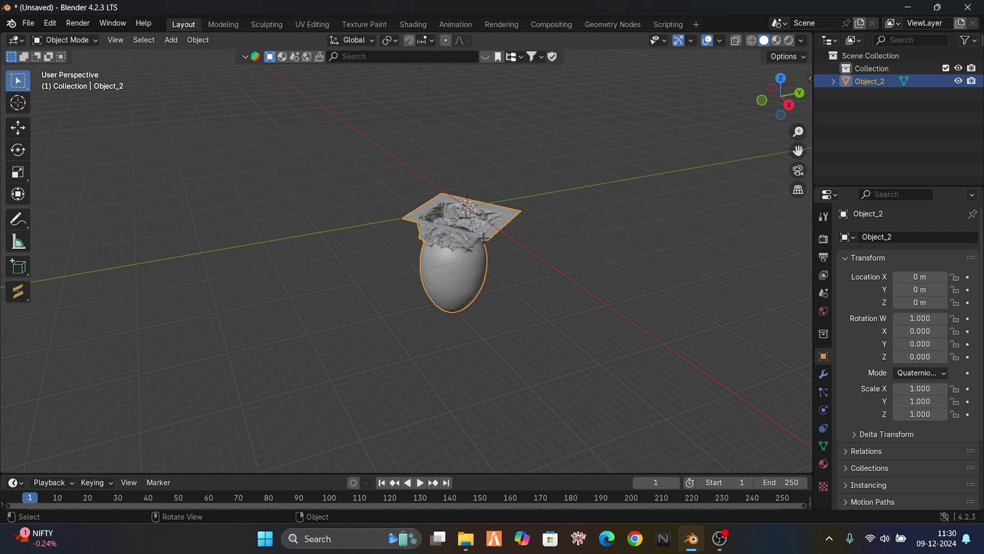
middle_click_drag(484, 238, 482, 231)
key("r")
key("x")
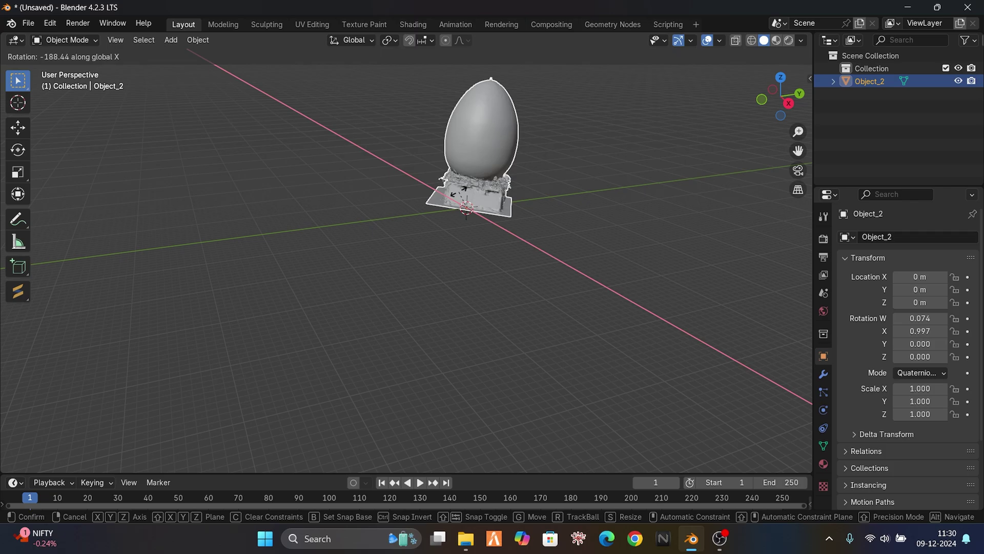
left_click(458, 193)
mouse_move(555, 167)
middle_mouse_down()
mouse_move(491, 152)
mouse_move(434, 96)
mouse_move(555, 149)
middle_mouse_up()
scroll(701, 115, "down", 4)
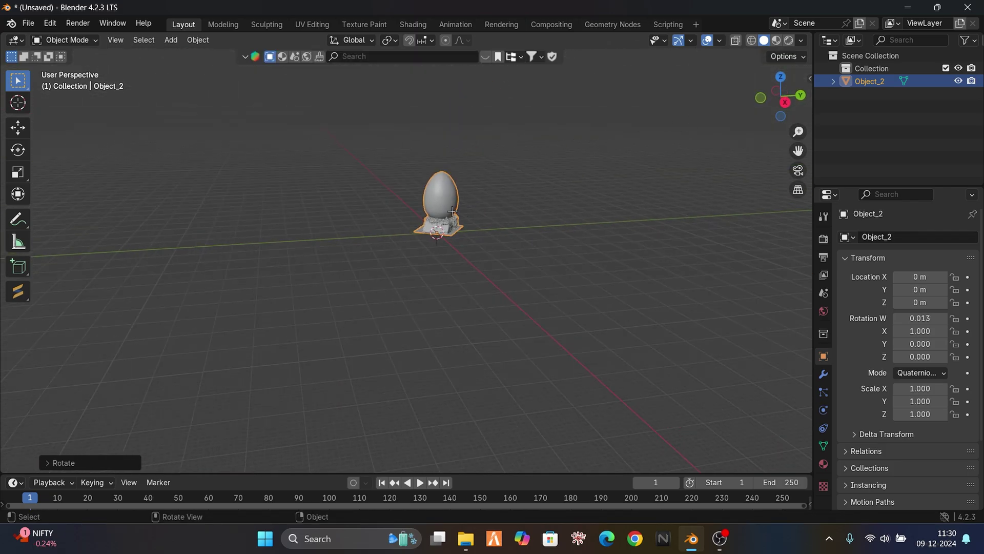
key("ctrl+a")
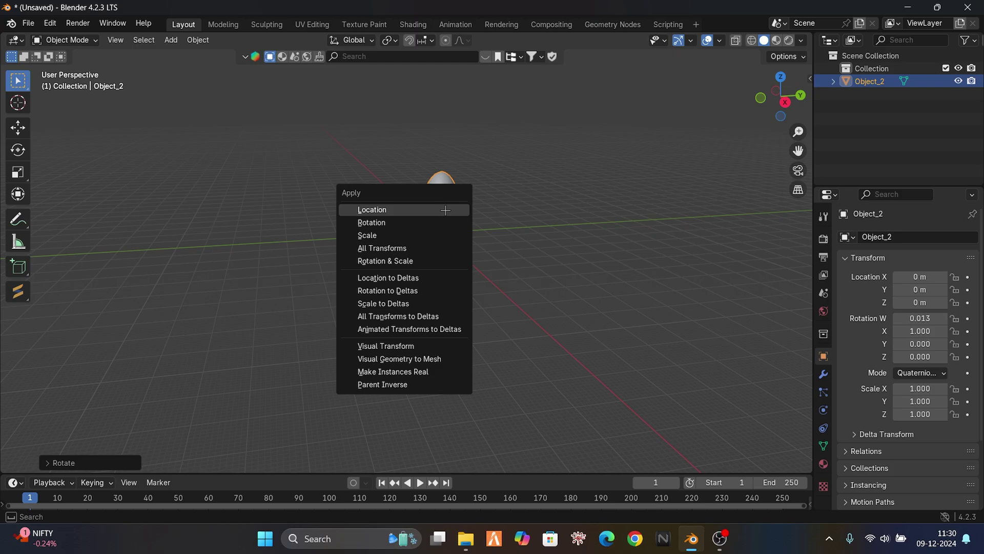
Apply All Transforms to Object_2 and deselect it.
left_click(443, 250)
left_click(444, 279)
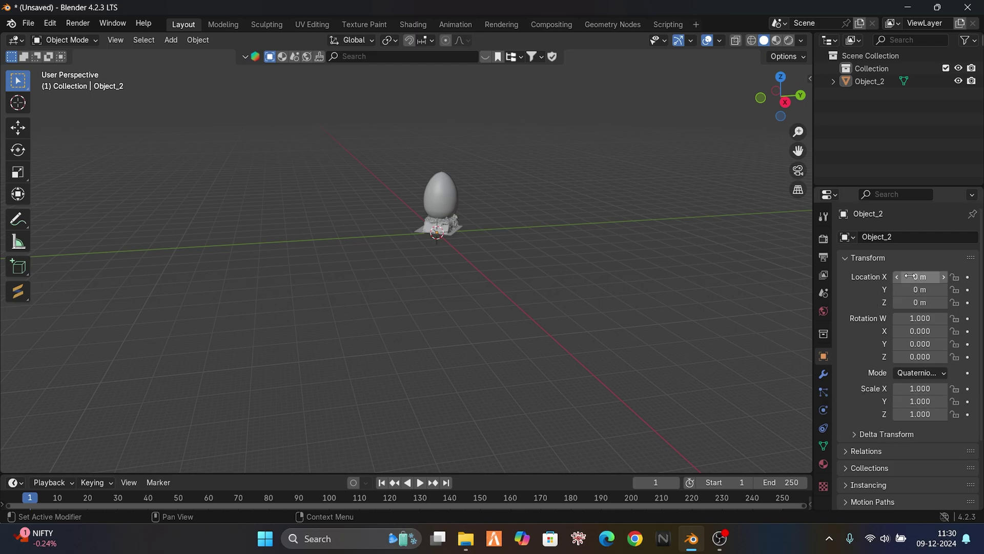
scroll(559, 190, "up", 6)
scroll(563, 190, "down", 4)
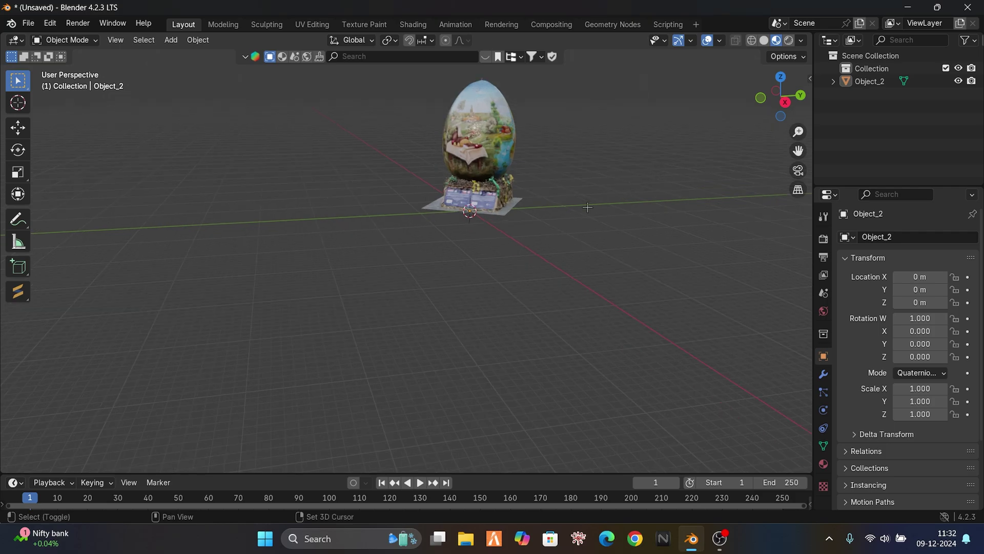
Frame the egg and show its dimensions (about 24 m wide) in the Item sidebar.
middle_click_drag(589, 208, 592, 354, "shift")
scroll(558, 320, "up", 3)
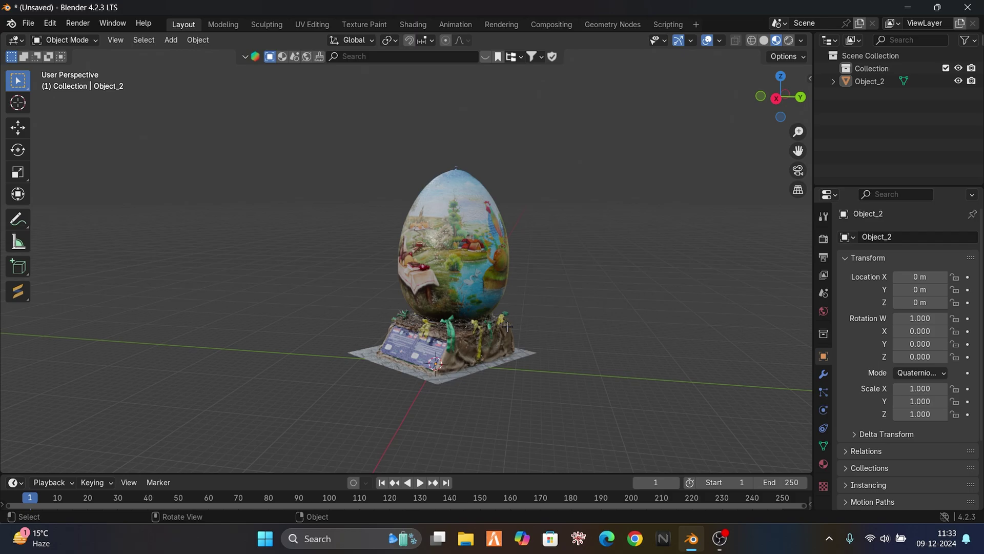
middle_click_drag(507, 327, 531, 324)
scroll(541, 253, "up", 3)
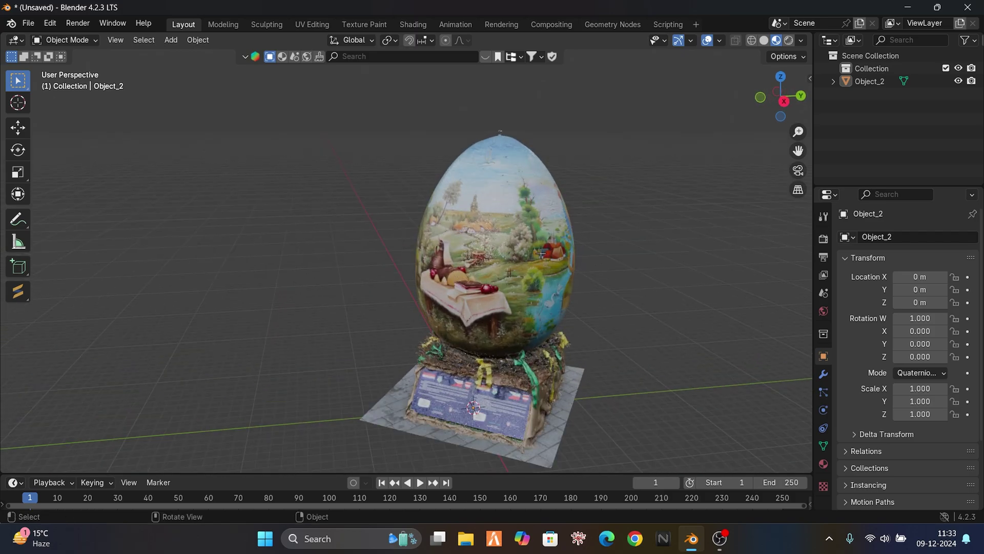
middle_click_drag(629, 222, 603, 225)
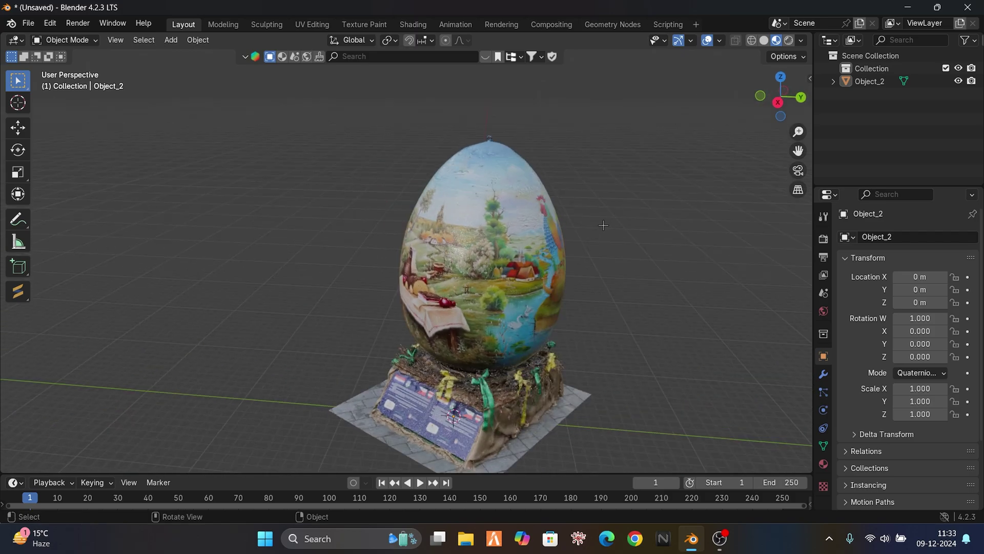
left_click(808, 76)
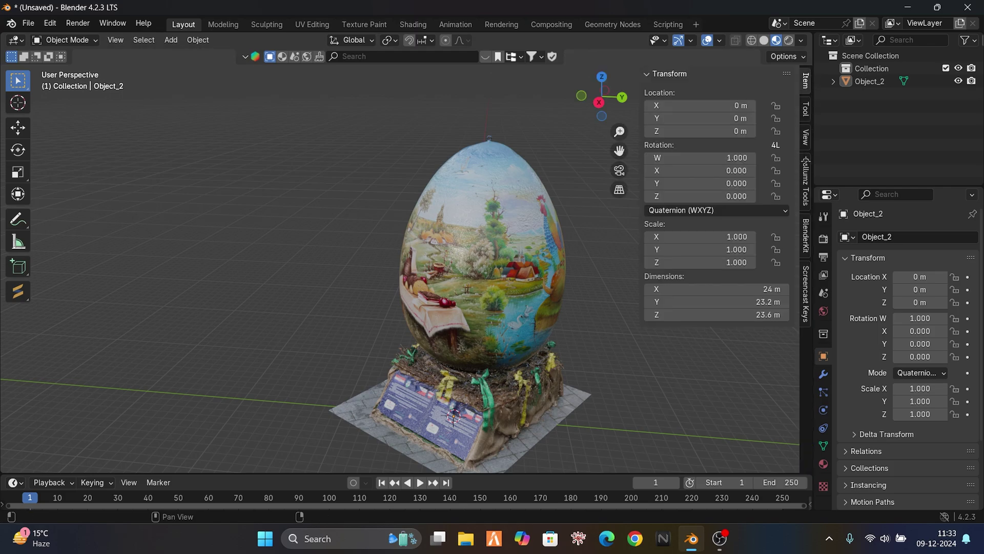
In the Sollumz sidebar, open General > Vertex Painter and paint a vertex colour on the egg.
left_click(806, 177)
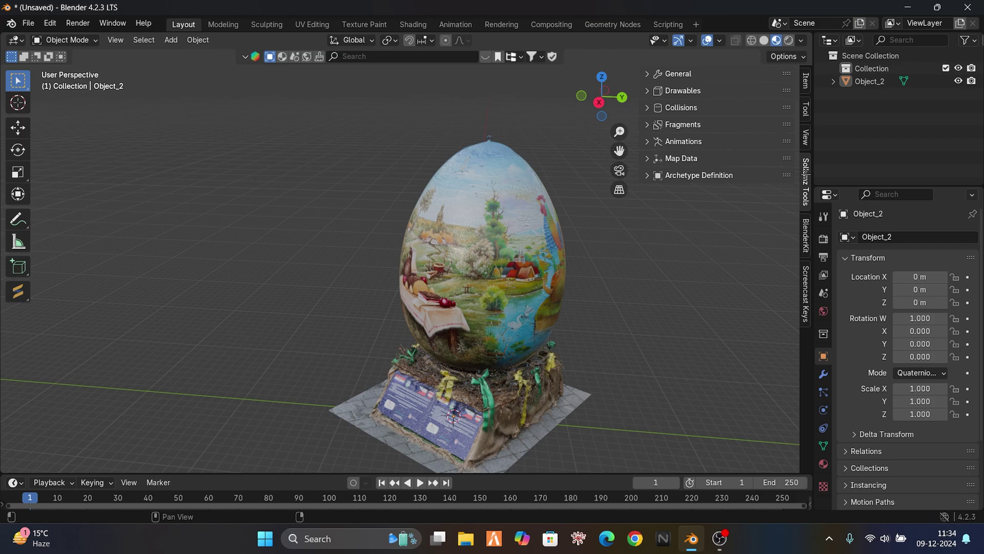
left_click(678, 75)
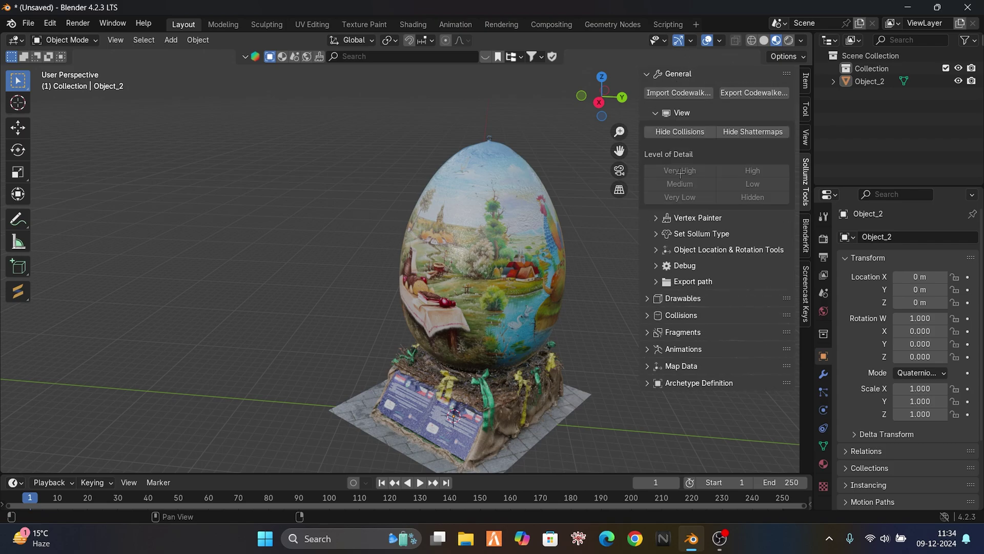
left_click(666, 219)
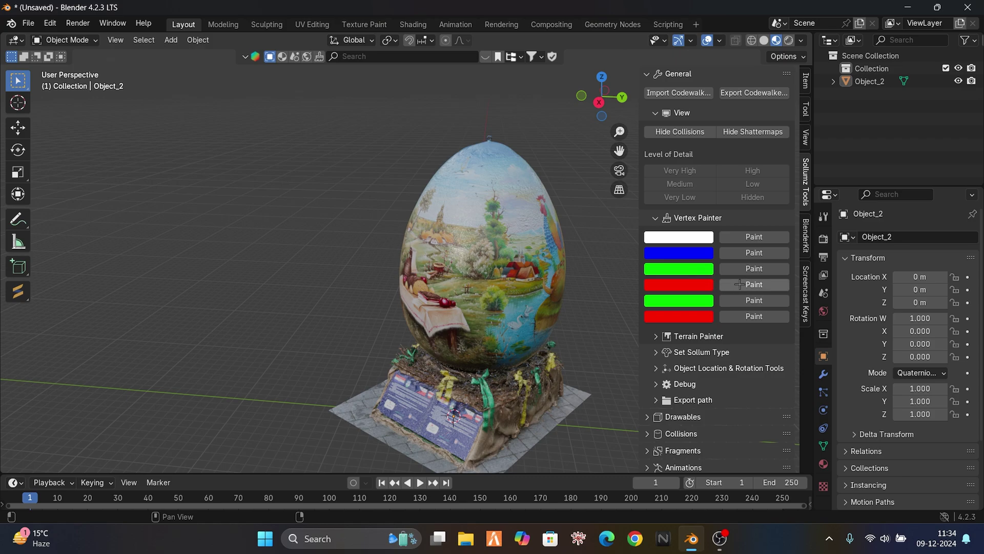
left_click(497, 393)
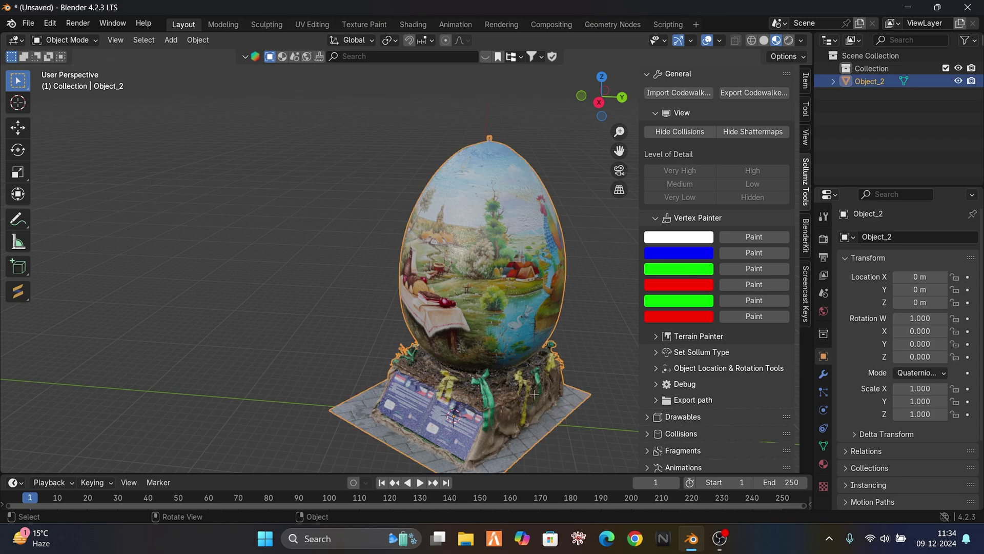
left_click(756, 298)
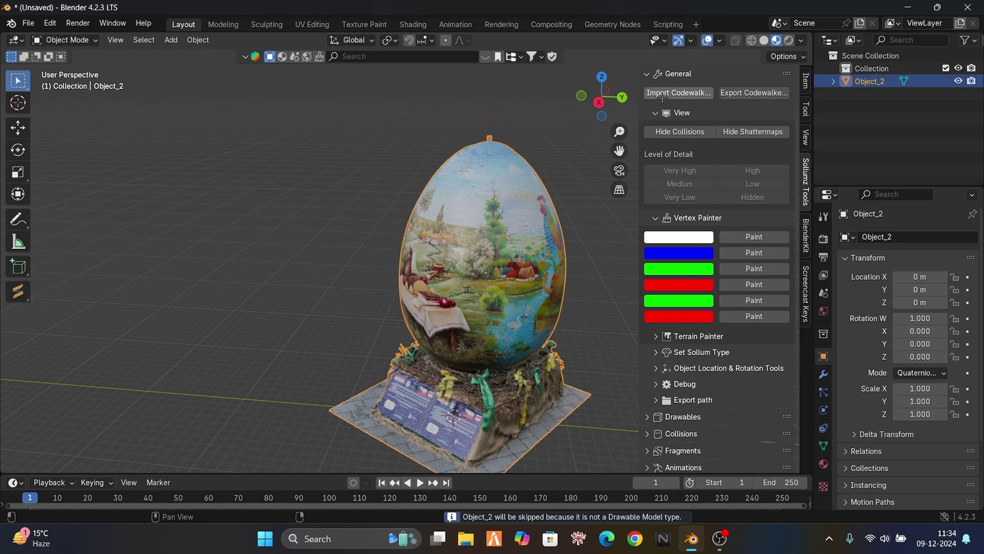
Retry the vertex colour, then collapse the General and Collisions sections.
left_click(682, 113)
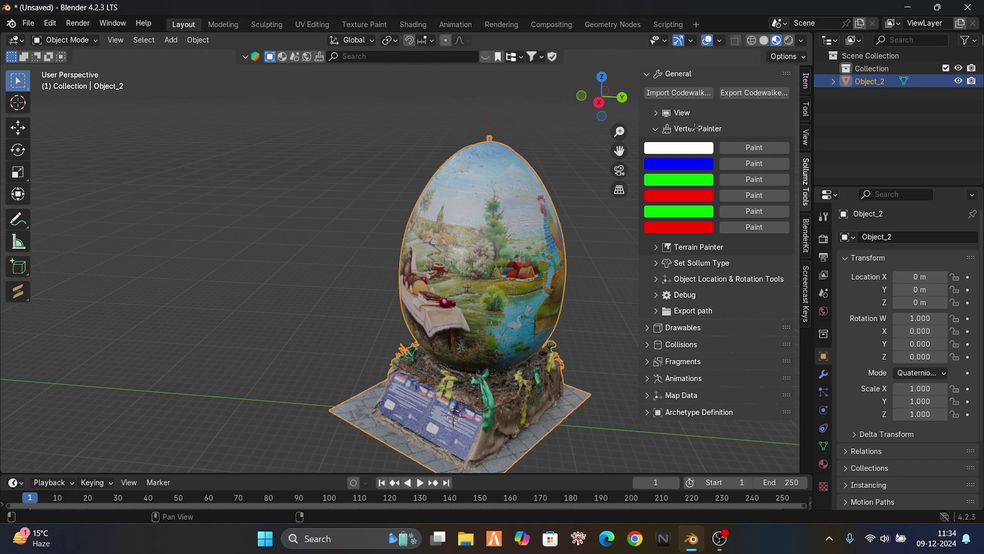
left_click(646, 76)
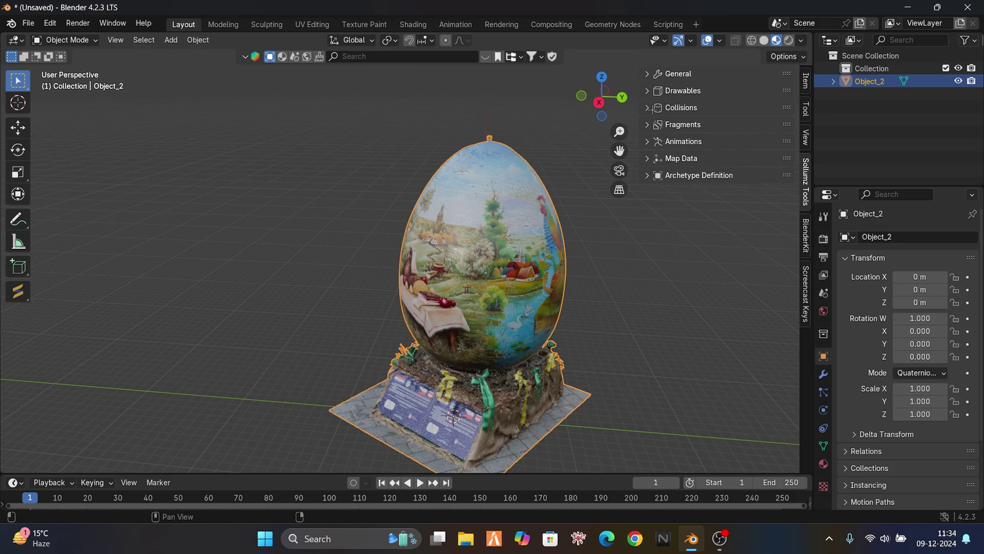
left_click(647, 74)
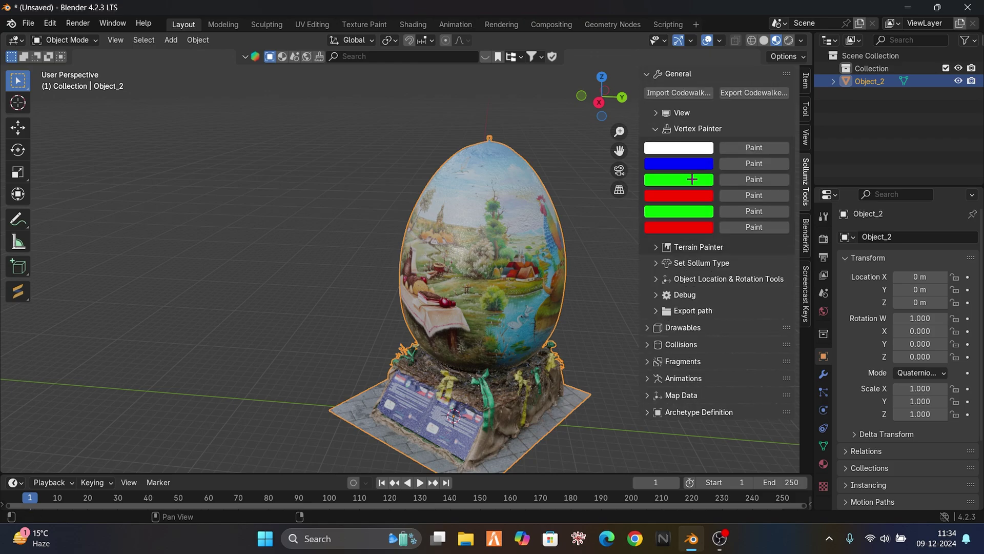
left_click(733, 196)
left_click(647, 75)
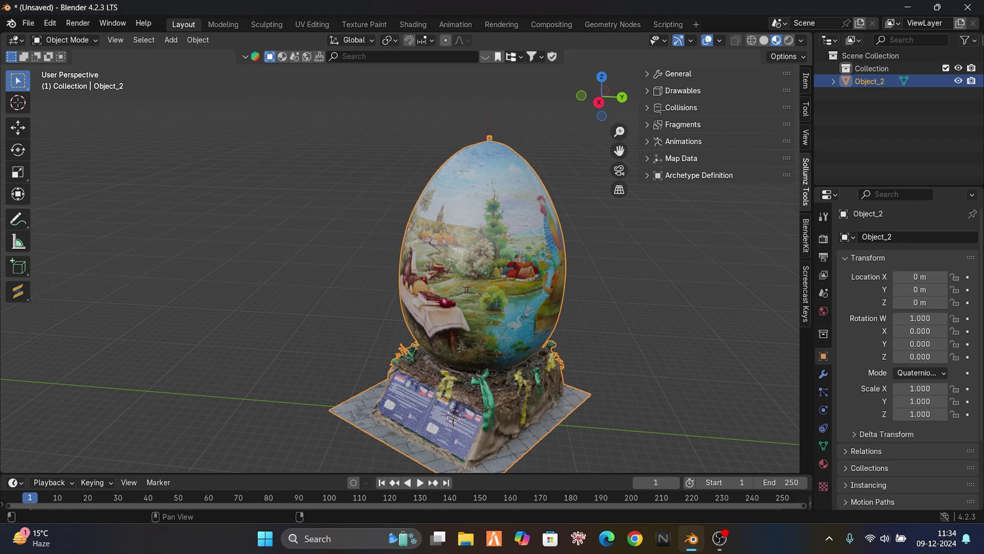
left_click(660, 108)
left_click(659, 108)
Under Drawables > Shader Tools, filter for 'norm' and create a NORMAL SPEC shader material on the egg.
left_click(681, 89)
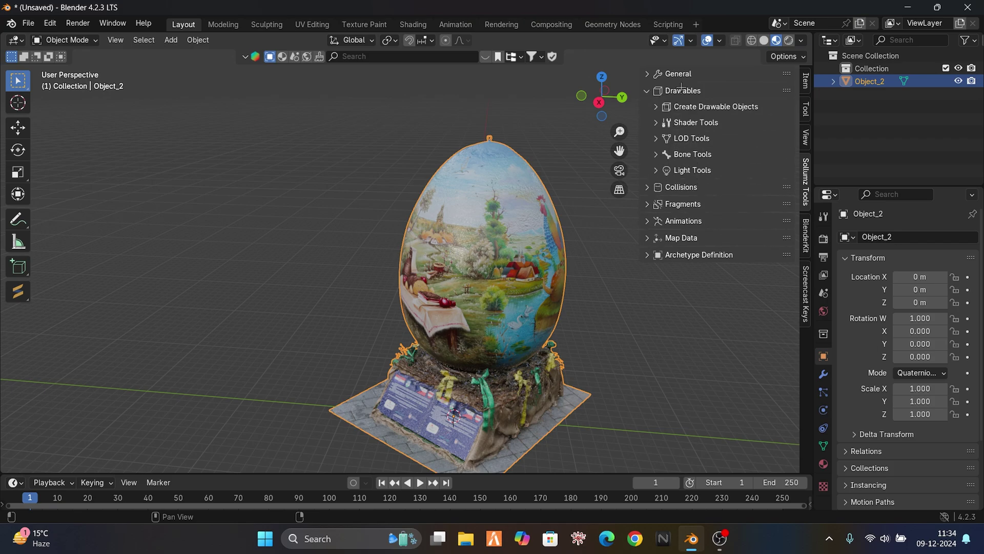
left_click(677, 122)
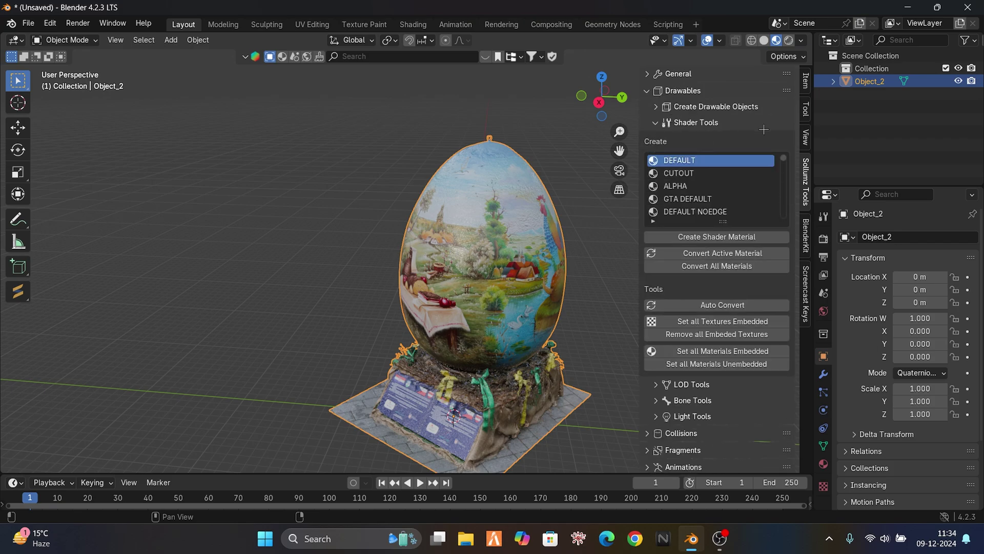
left_click(653, 220)
left_click(660, 231)
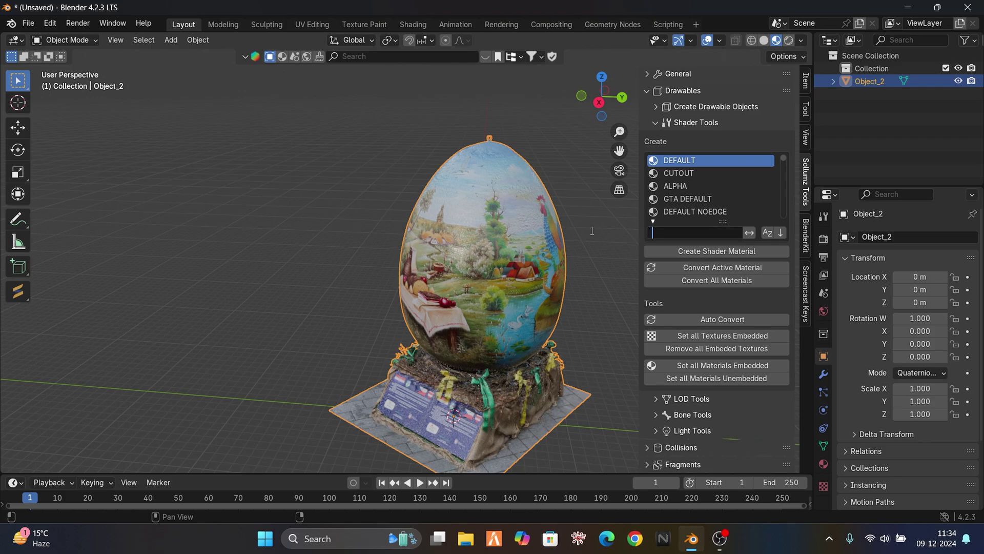
type("noprma")
key("ctrl+a")
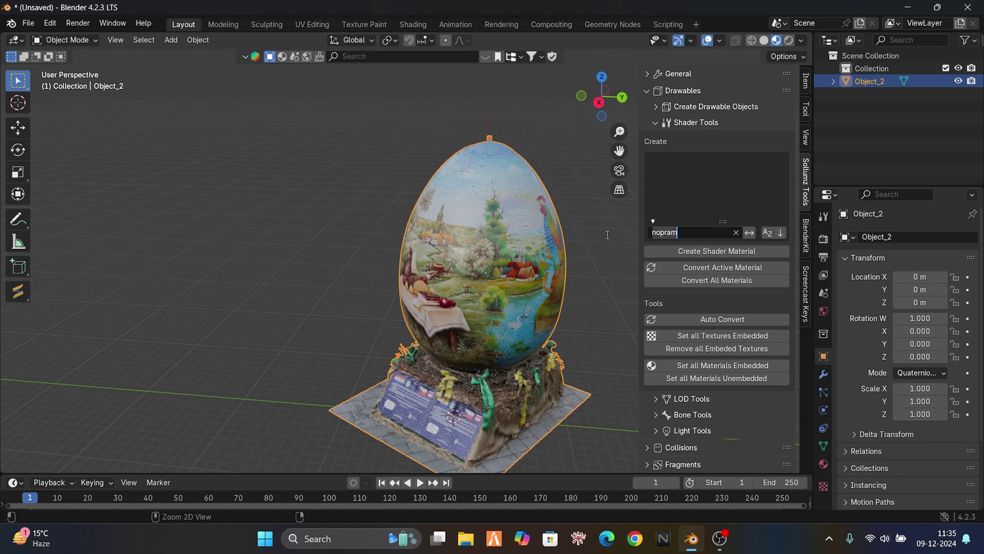
key("BackSpace")
type("no")
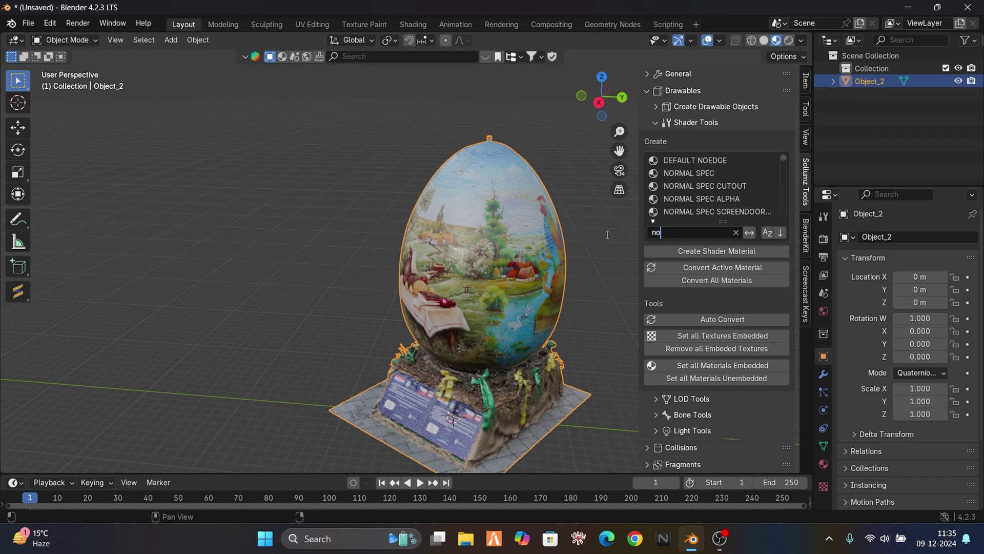
type("rmal")
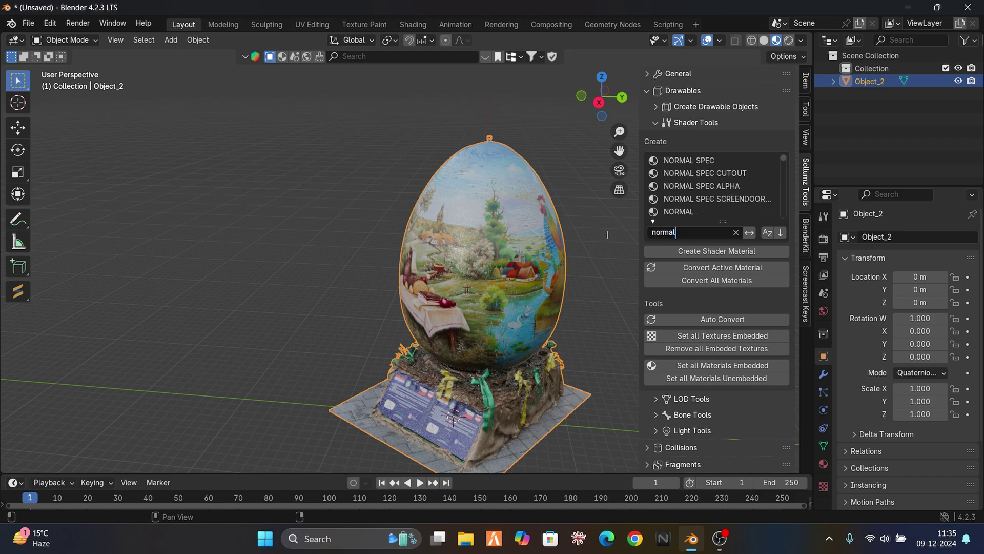
left_click(718, 160)
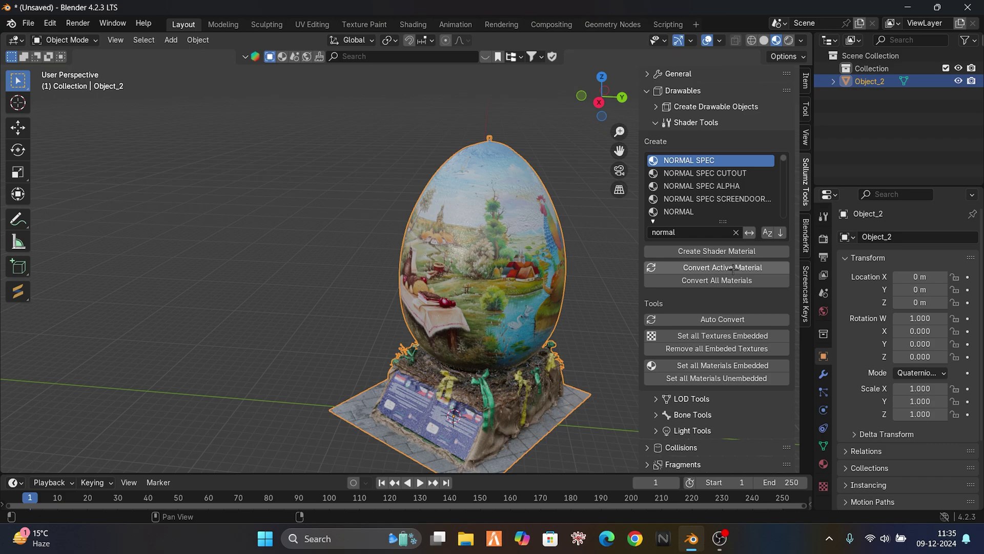
left_click(717, 250)
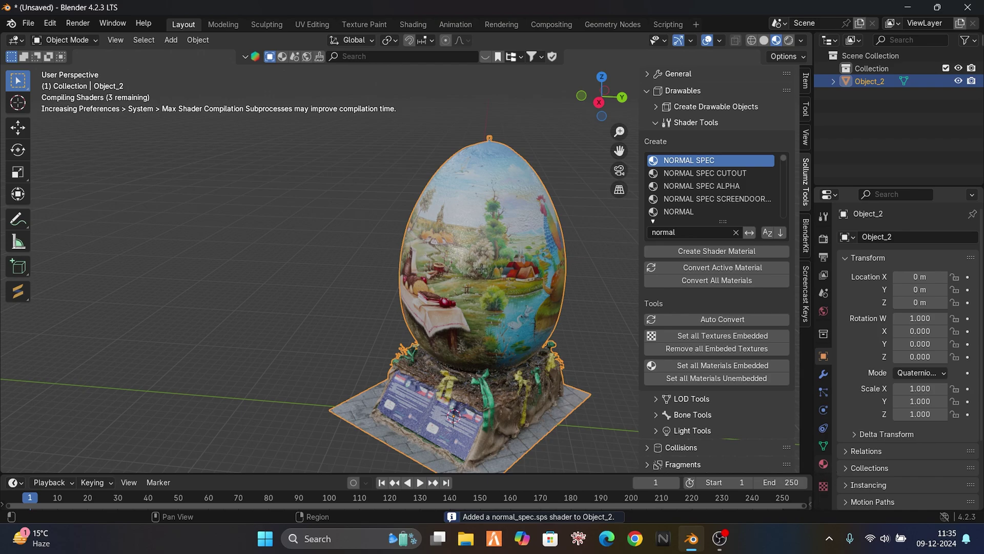
Remove the material_0 slot so only normal_spec remains on the egg.
left_click(824, 464)
left_click(971, 250)
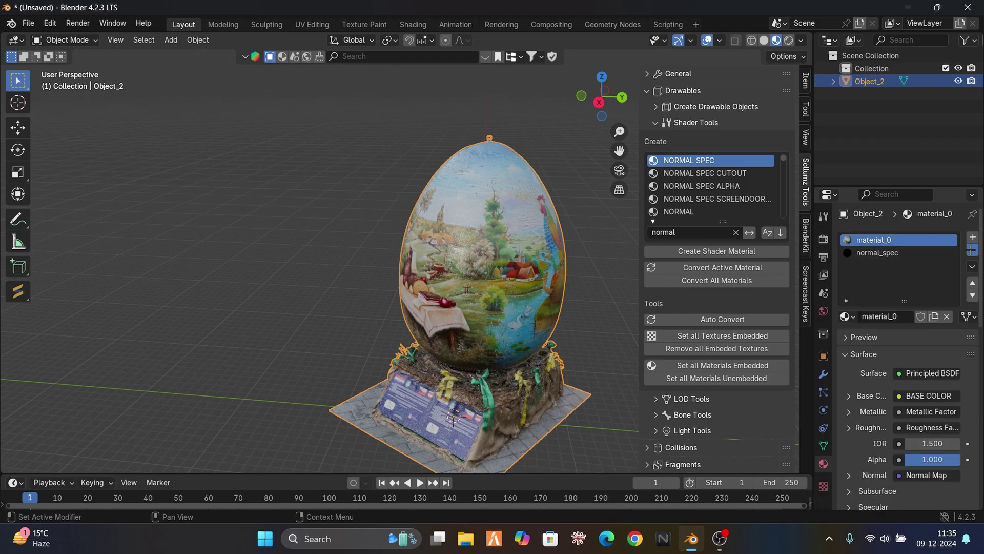
left_click(971, 250)
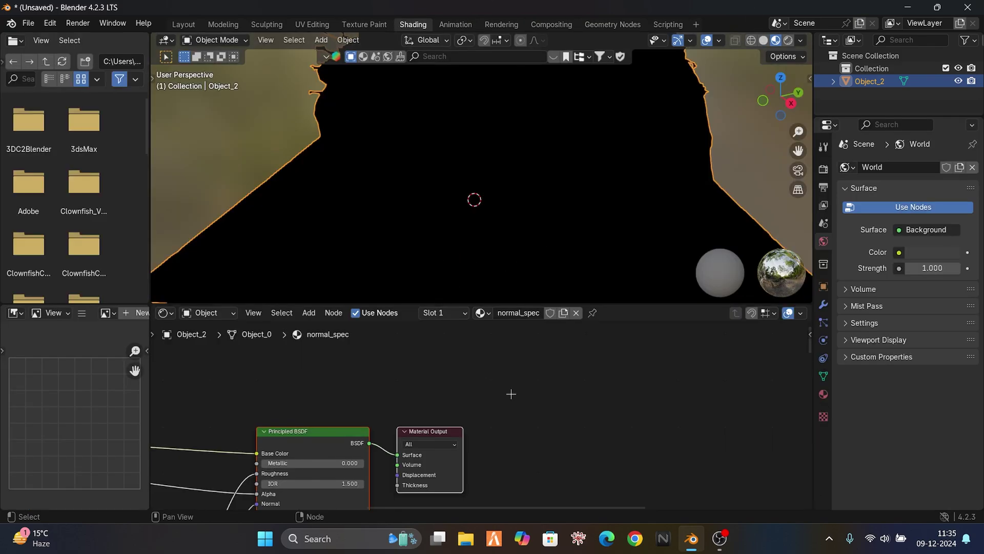
Pan and zoom the node editor to bring the DiffuseSampler and SpecSampler nodes into view.
scroll(511, 393, "down", 3)
middle_click_drag(459, 388, 753, 388)
scroll(477, 403, "down", 3)
middle_click_drag(412, 439, 540, 405)
scroll(598, 151, "down", 1)
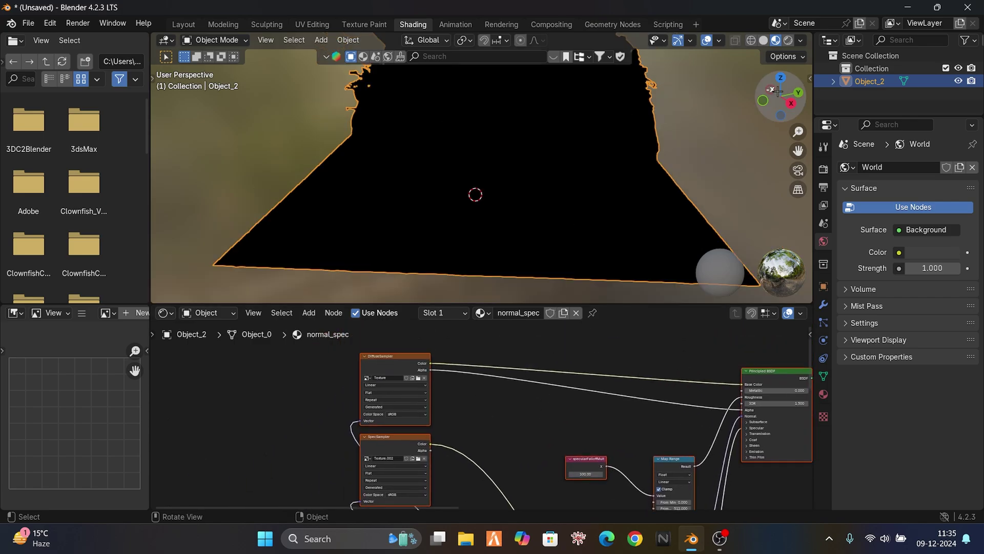
key("n")
scroll(538, 148, "up", 2)
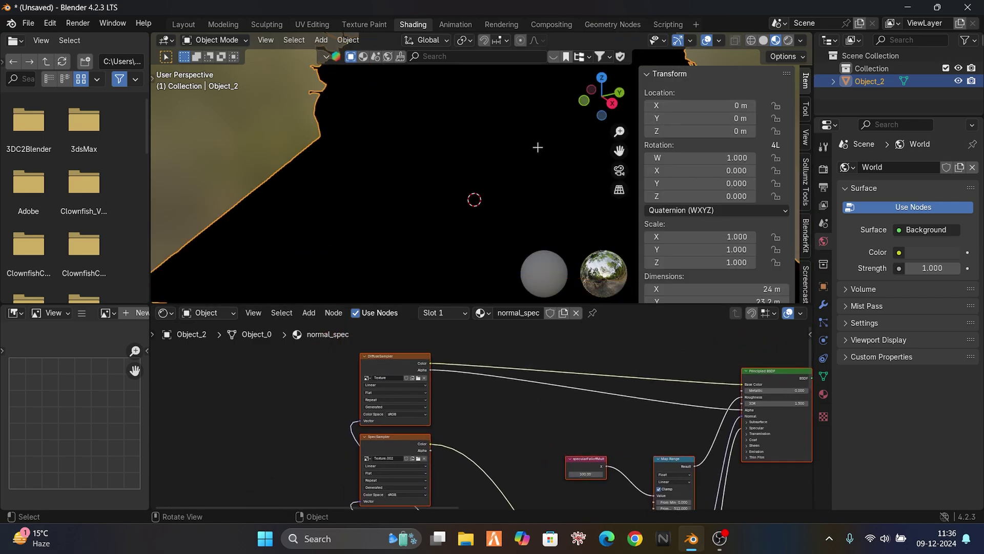
scroll(538, 148, "down", 4)
scroll(538, 147, "down", 1)
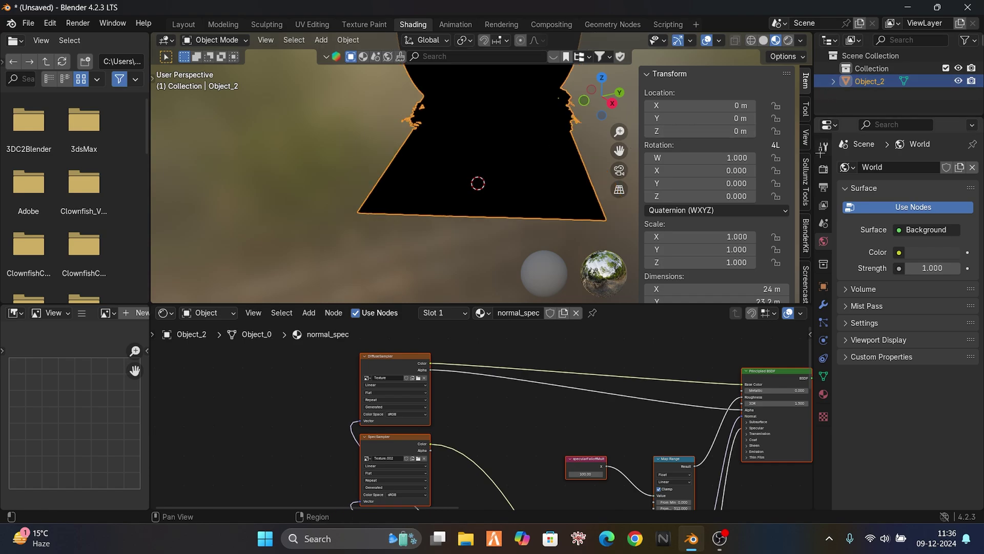
Show the Sollumz drawable and shader tools, then frame the sampler nodes again.
left_click(805, 181)
left_click(659, 92)
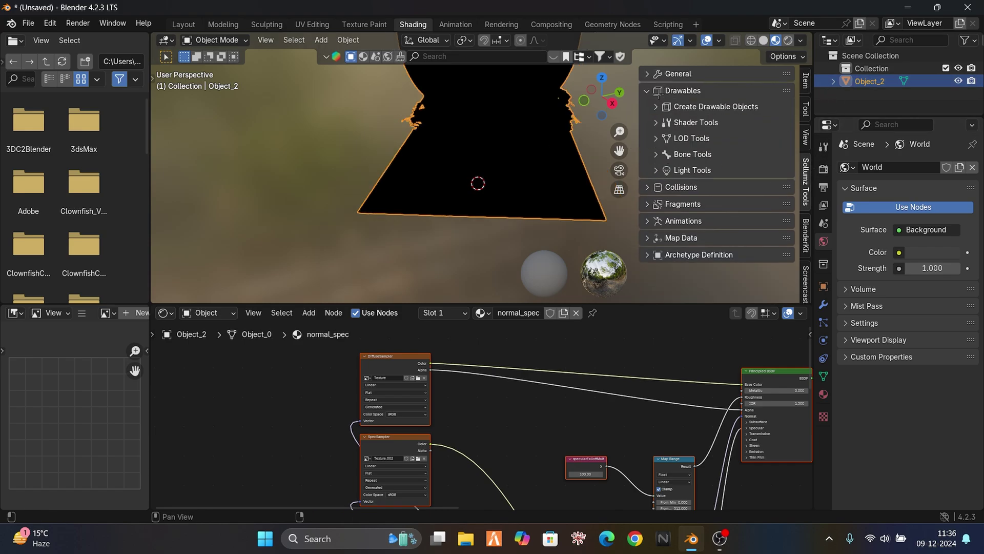
left_click(675, 122)
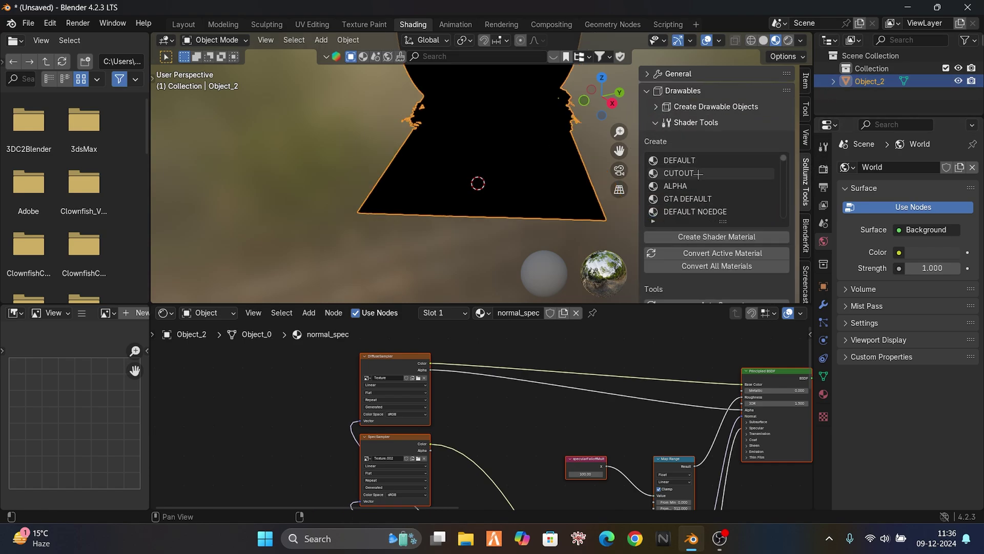
left_click(647, 90)
middle_click_drag(523, 413, 558, 437)
scroll(624, 422, "up", 6)
scroll(626, 420, "up", 1)
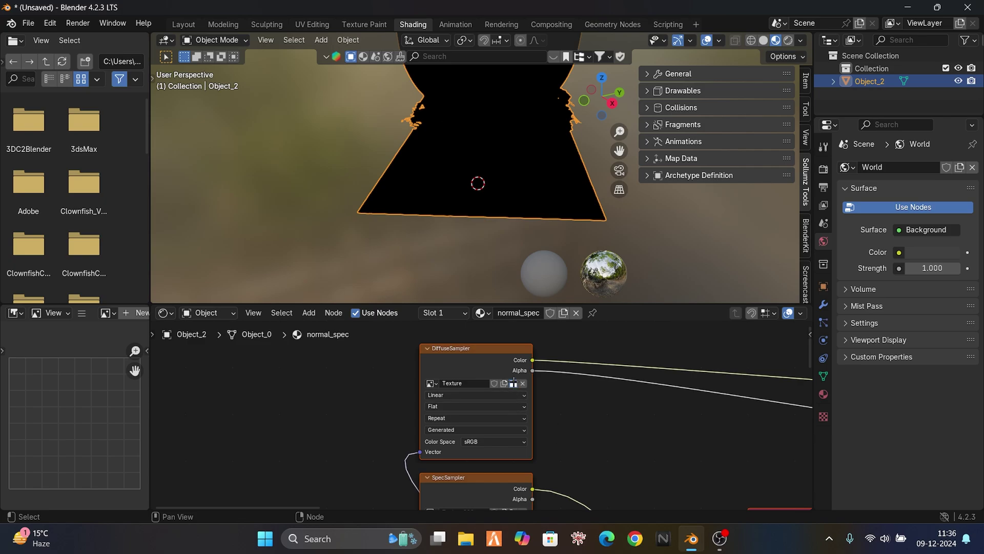
Pick material_0_baseColor.jpeg from Downloads > happy_easter > textures for the DiffuseSampler texture.
left_click(513, 383)
left_click(210, 170)
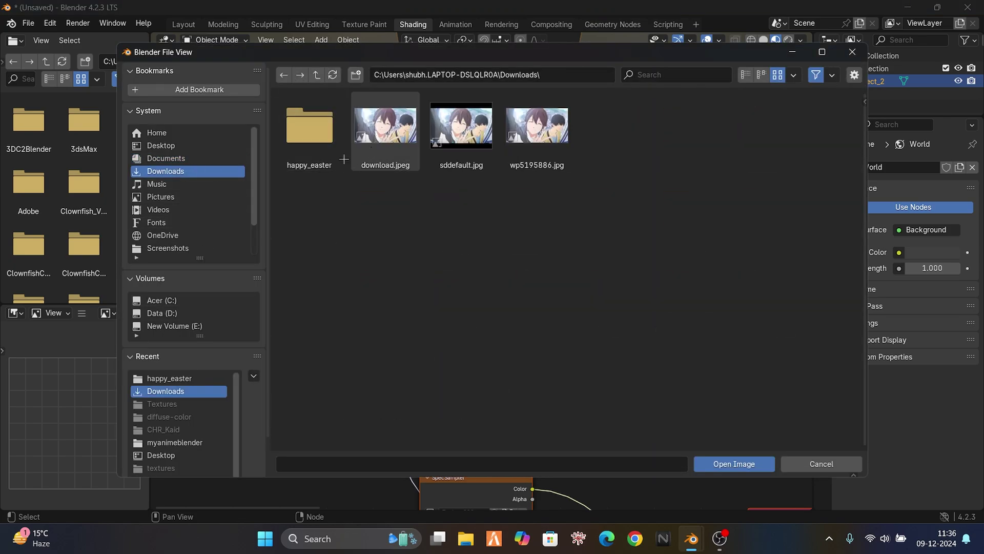
left_click(311, 135)
left_click(313, 144)
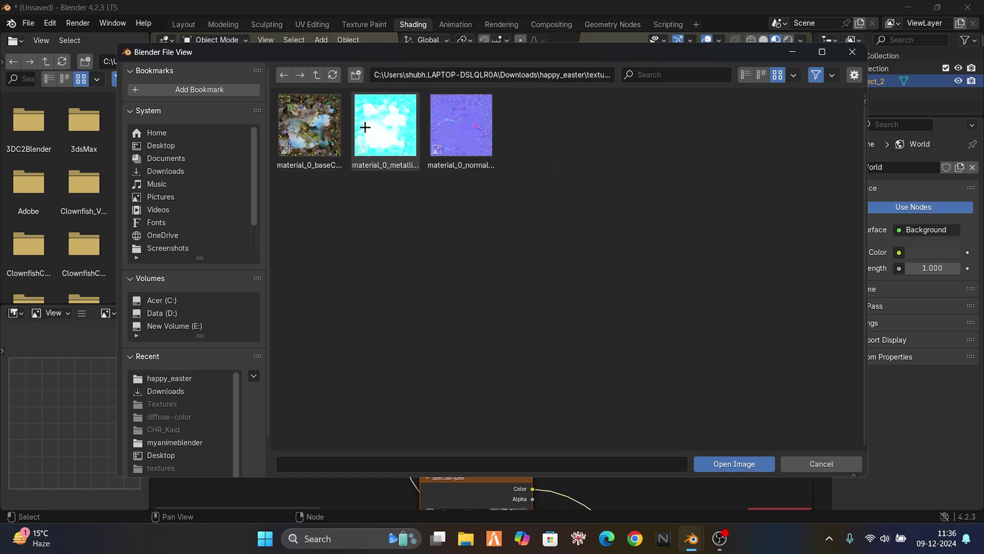
left_click(311, 122)
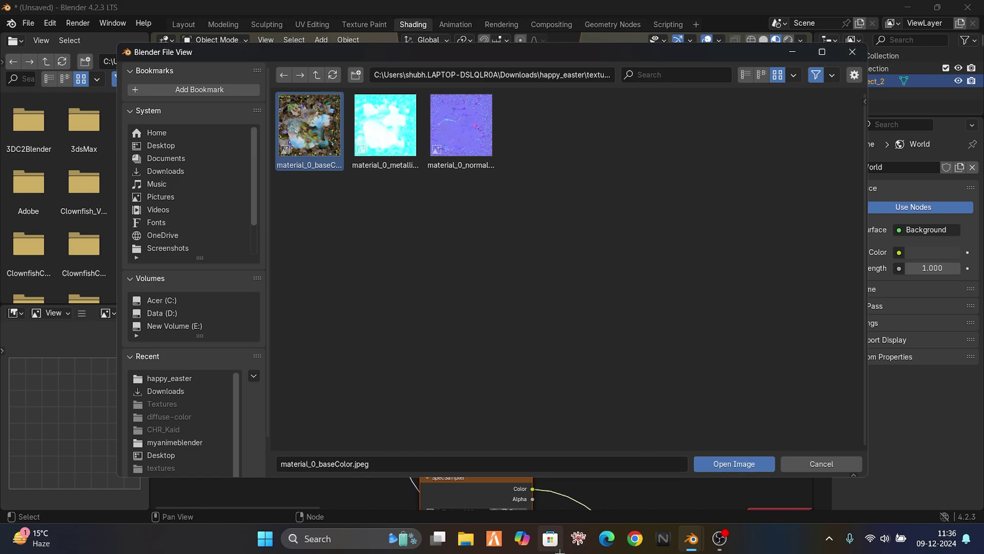
left_click(467, 540)
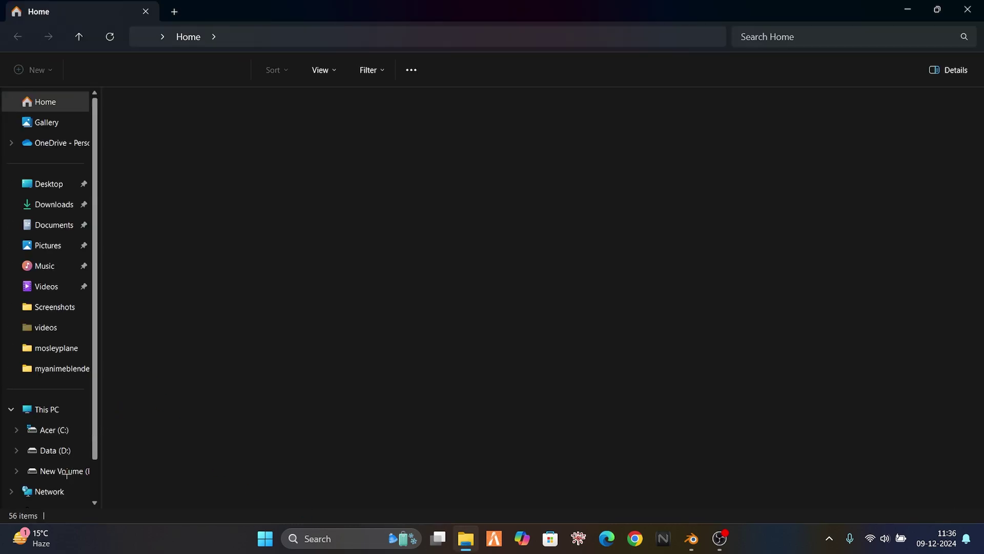
Go to E:\blender_fivem_resources\313681-Folders2YTD_11 and select the Folder2YTD executable.
left_click(69, 479)
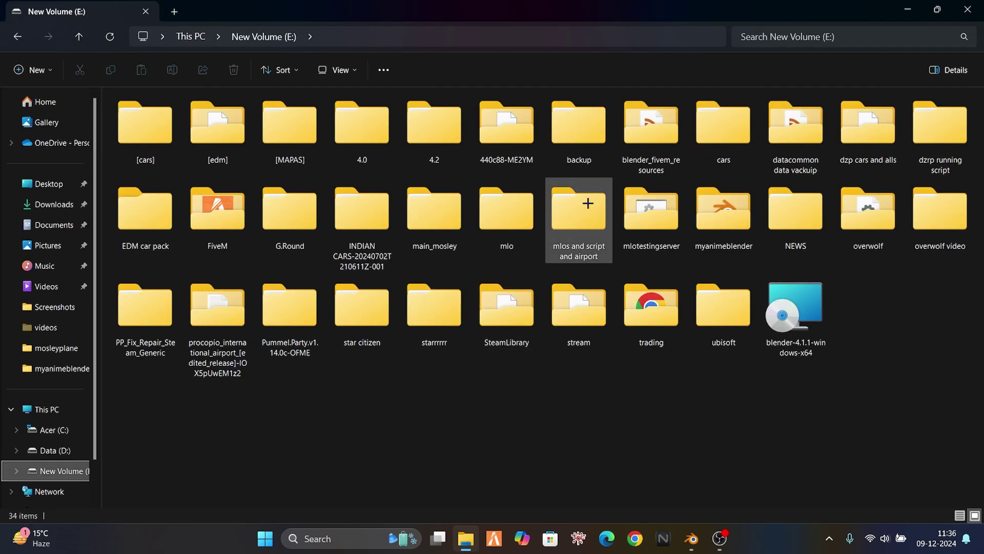
double_click(645, 132)
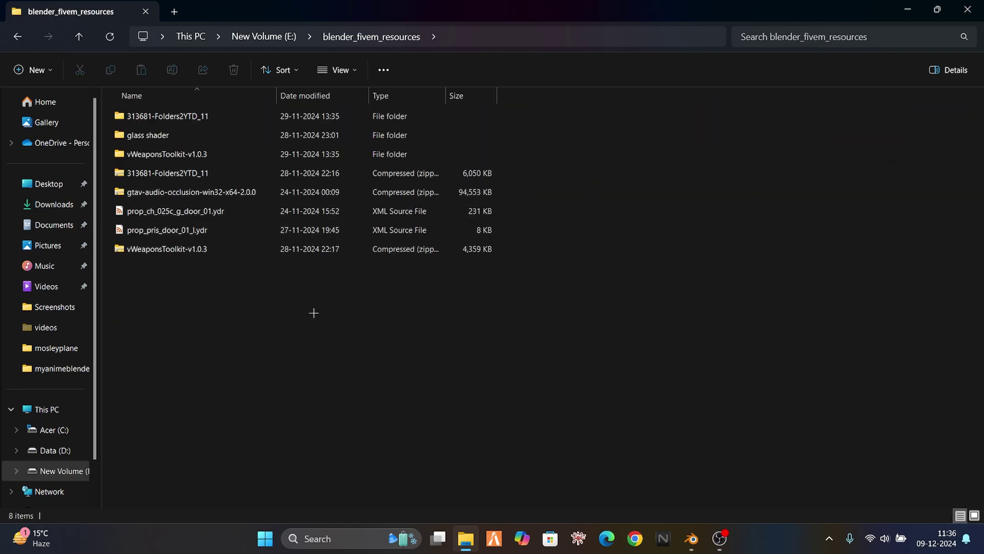
double_click(166, 116)
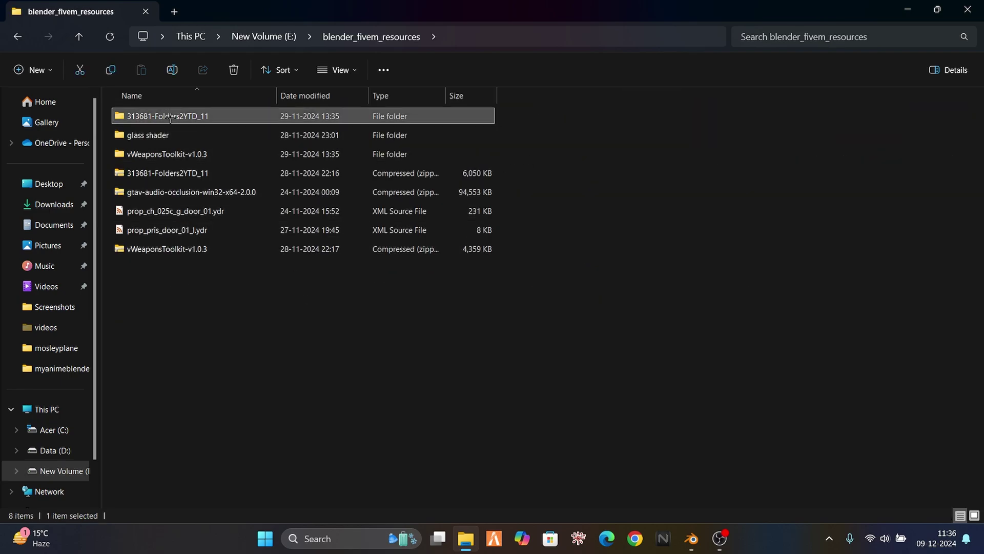
left_click(148, 117)
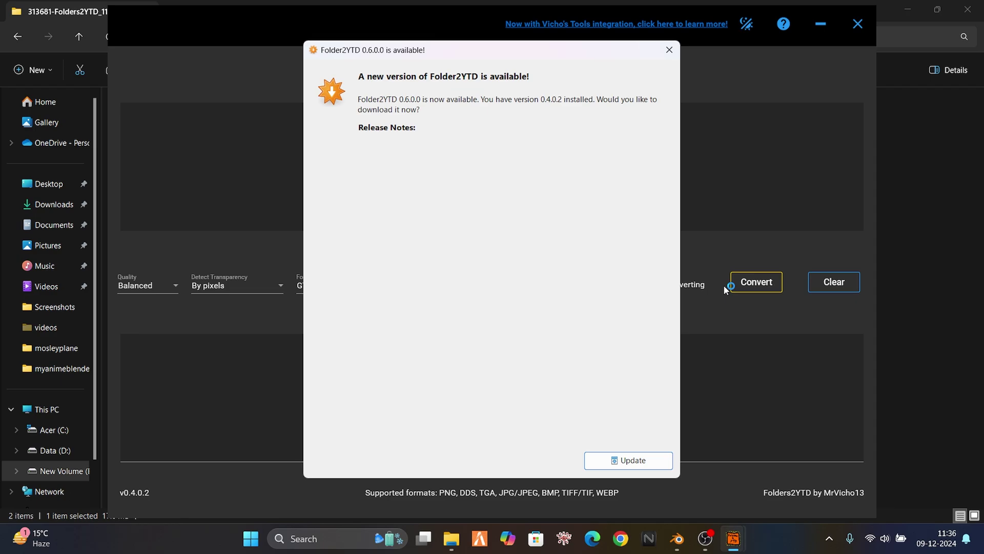
Dismiss the update notice and load the happy_easter textures folder into Folders2YTD.
left_click(669, 50)
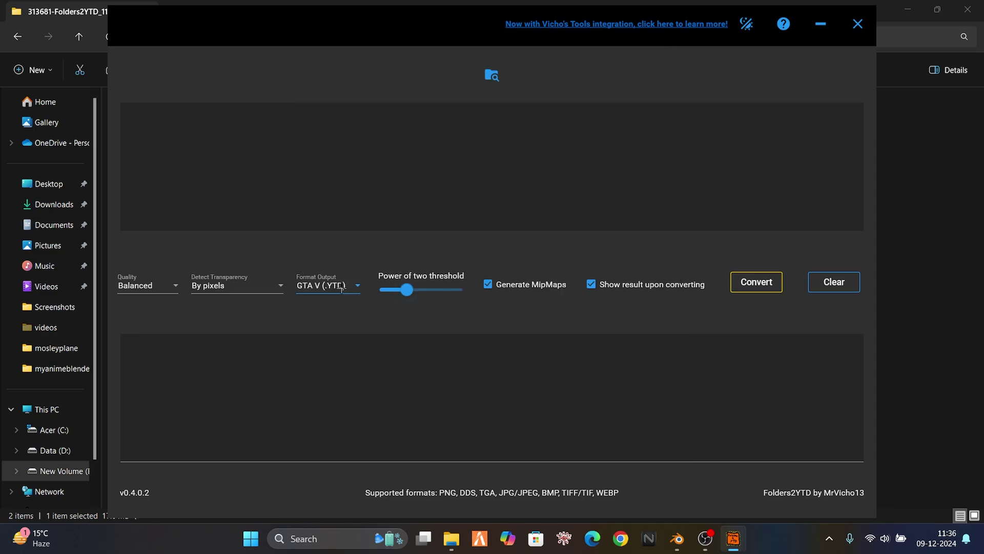
left_click(39, 205)
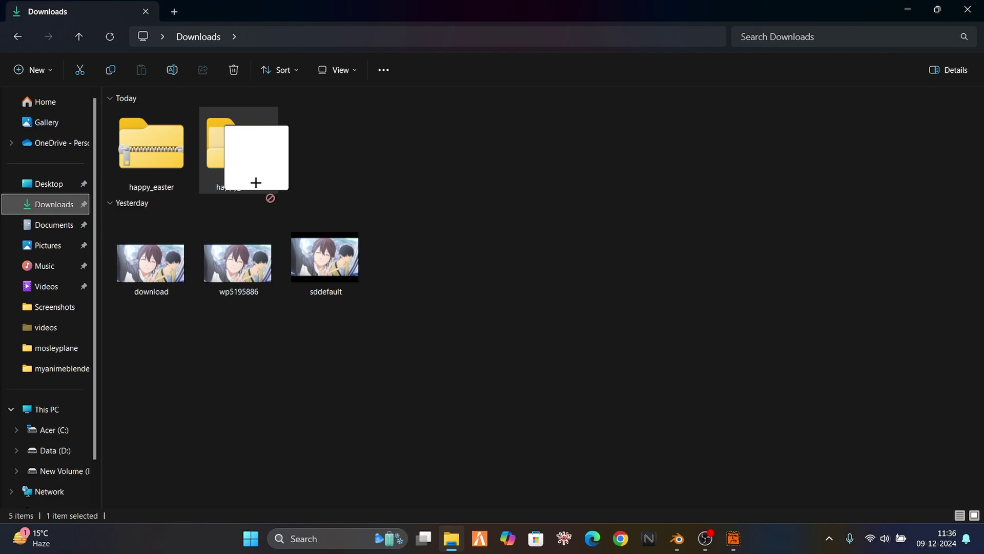
double_click(241, 173)
left_click_drag(361, 144, 536, 202)
left_click_drag(497, 149, 496, 147)
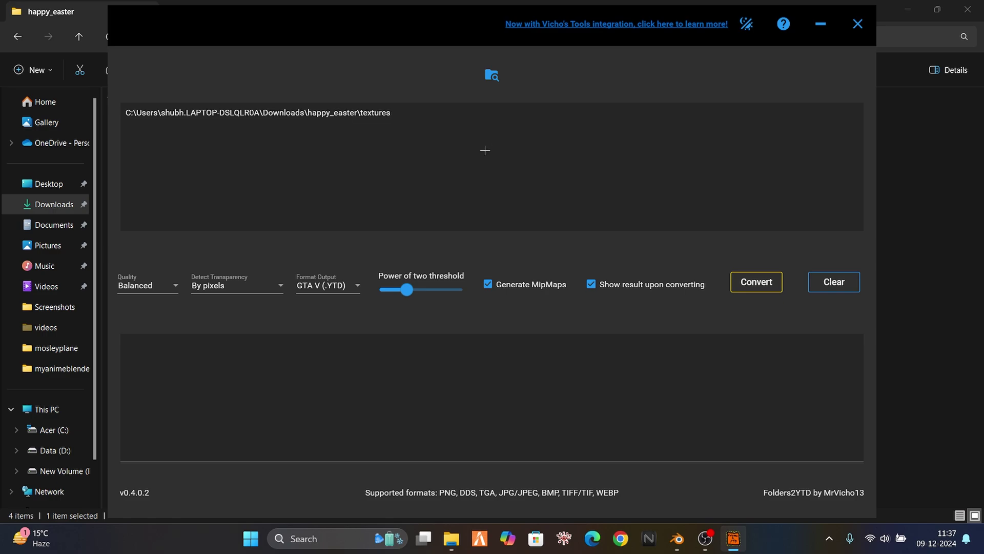
Convert the textures with Format Output set to DDS Files, then return to Blender's image browser.
left_click(326, 285)
left_click(331, 328)
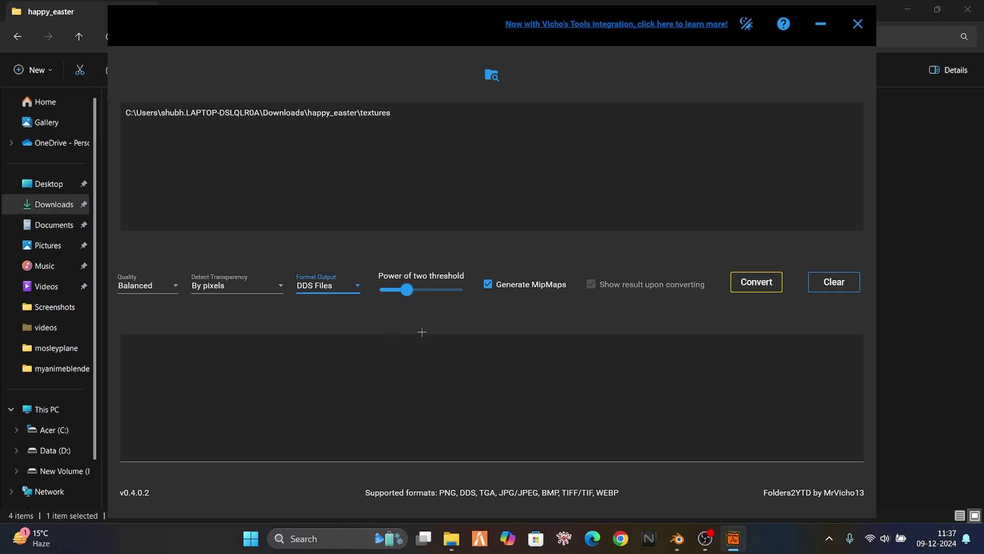
left_click(755, 282)
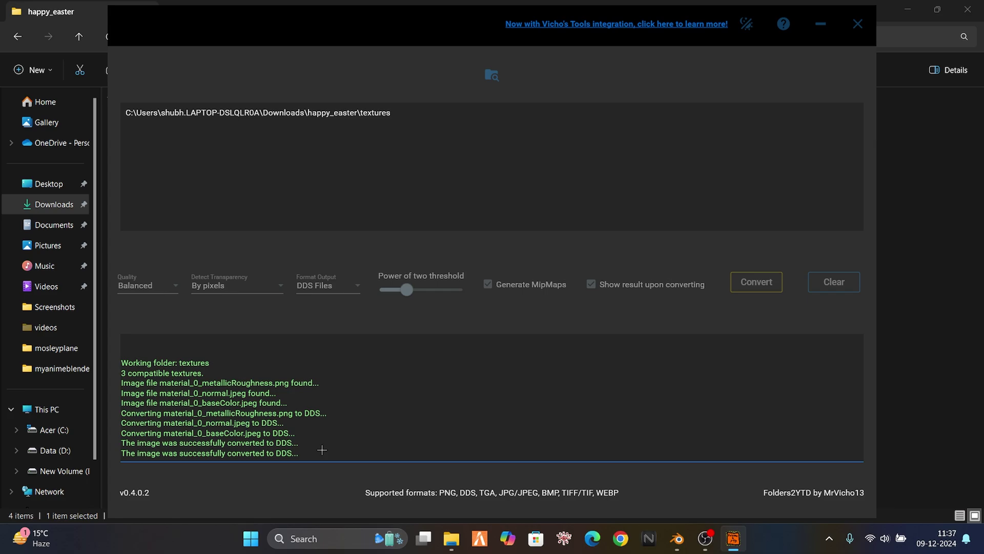
left_click(683, 545)
left_click(746, 474)
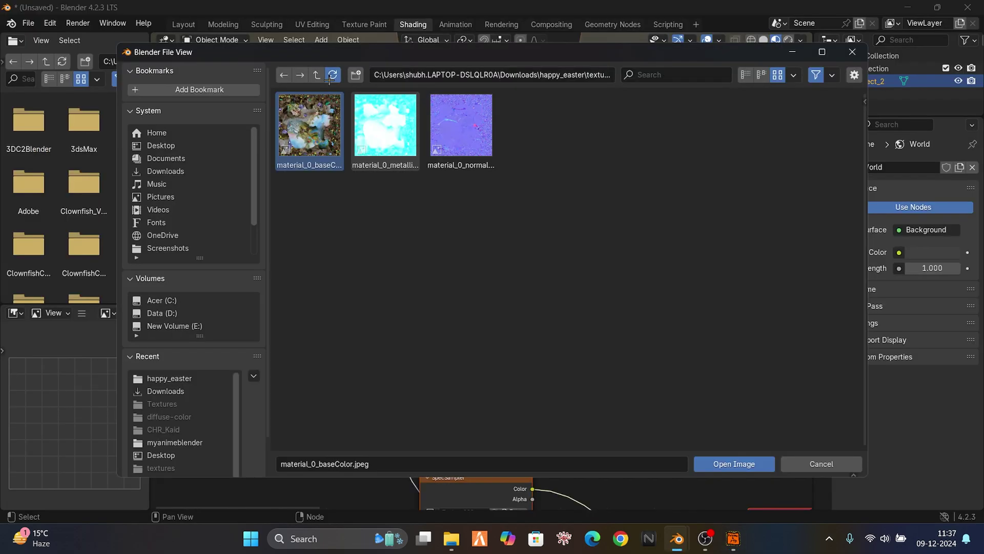
Dismiss the converter's Done message and refresh Blender's file list to show the new DDS files.
left_click(332, 76)
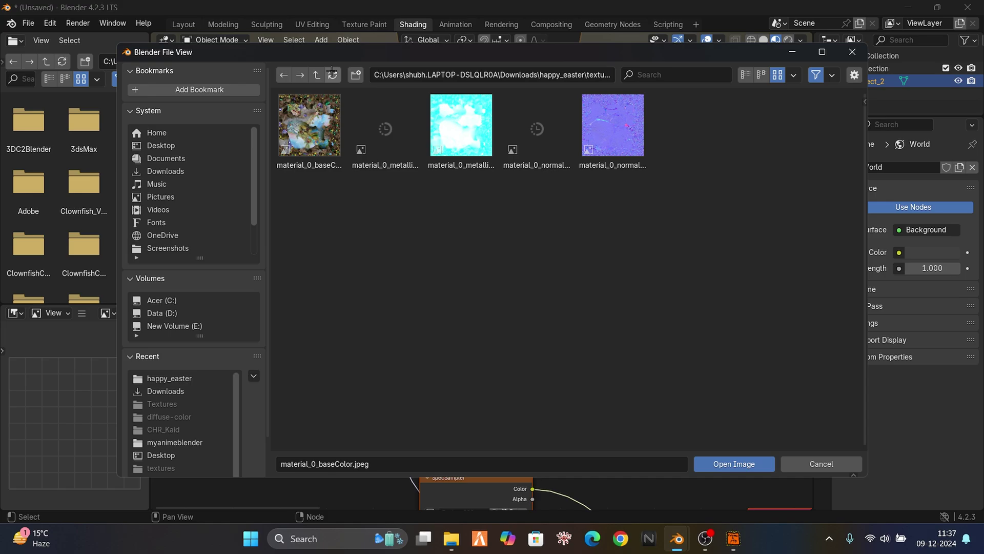
left_click(794, 49)
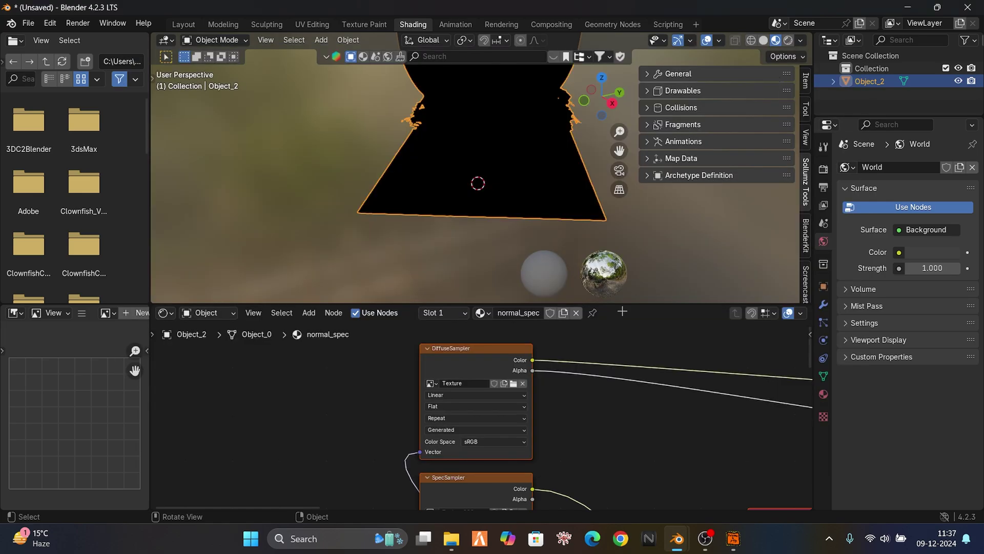
mouse_move(733, 538)
left_click(759, 471)
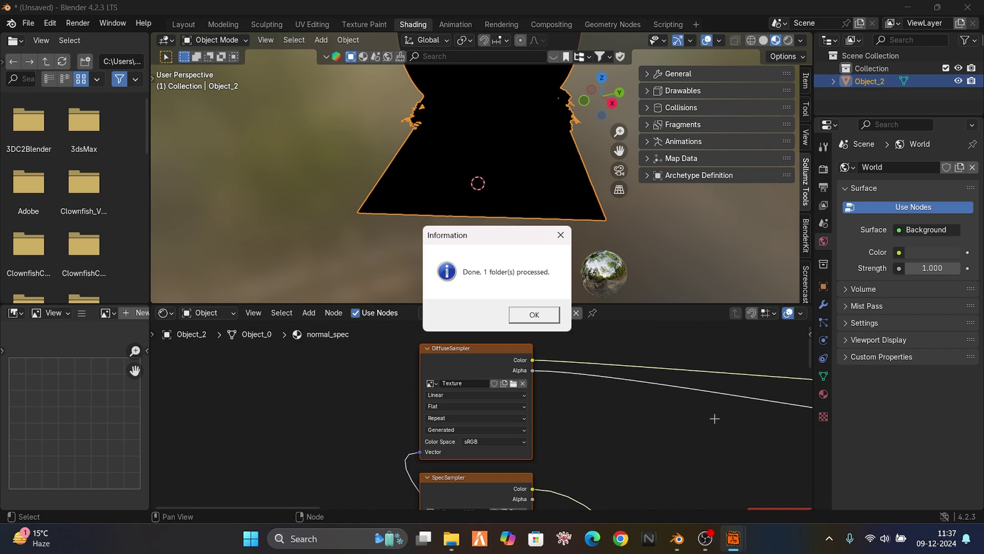
left_click(555, 316)
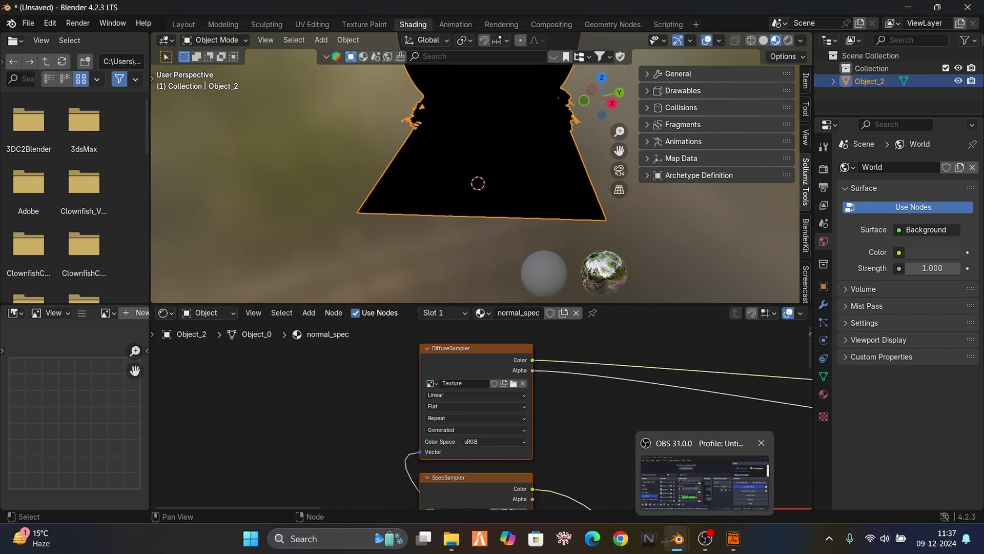
mouse_move(676, 538)
left_click(718, 466)
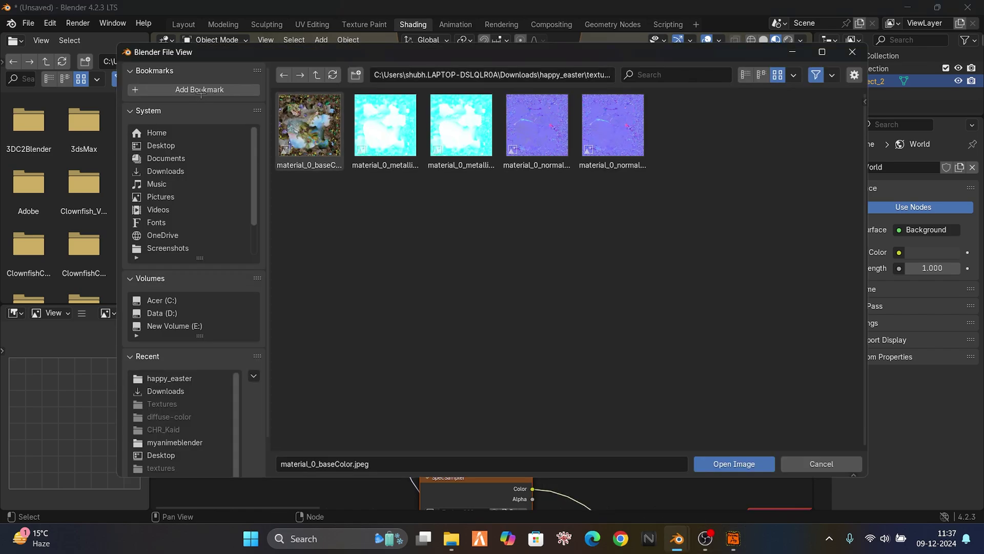
left_click(334, 75)
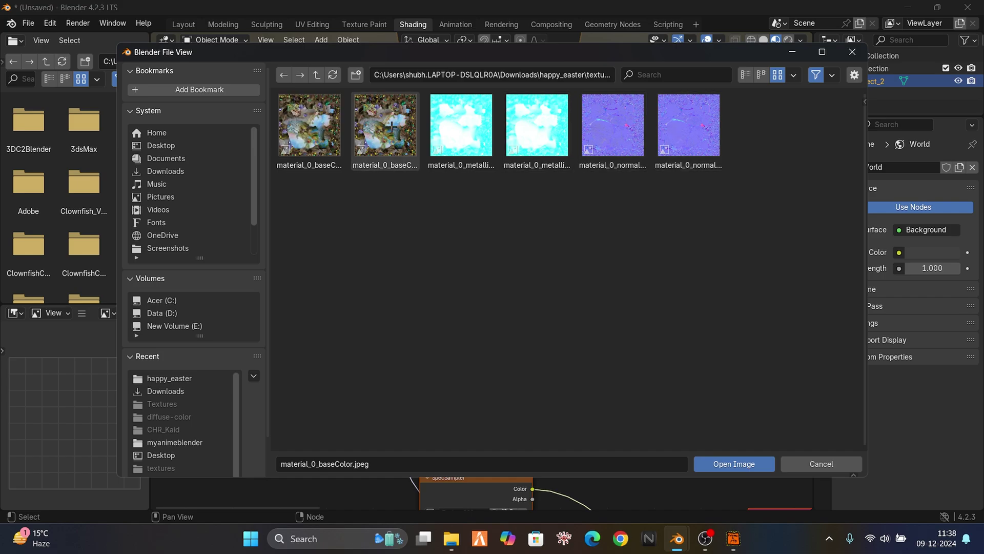
Load material_0_baseColor.dds into DiffuseSampler and view the textured egg.
left_click(310, 125)
left_click(734, 463)
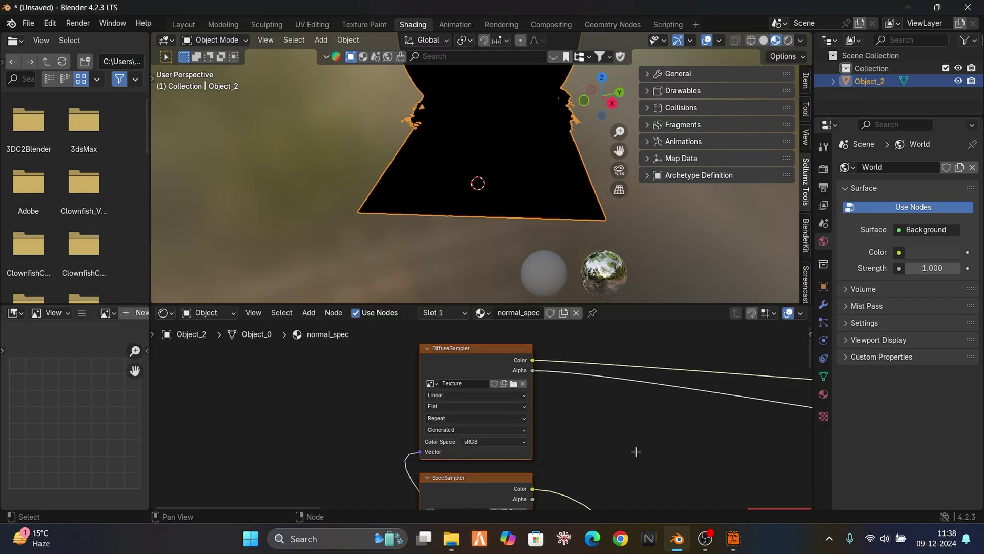
scroll(636, 447, "down", 1)
middle_click_drag(612, 459, 524, 395)
scroll(476, 80, "down", 3)
middle_click_drag(477, 80, 469, 119)
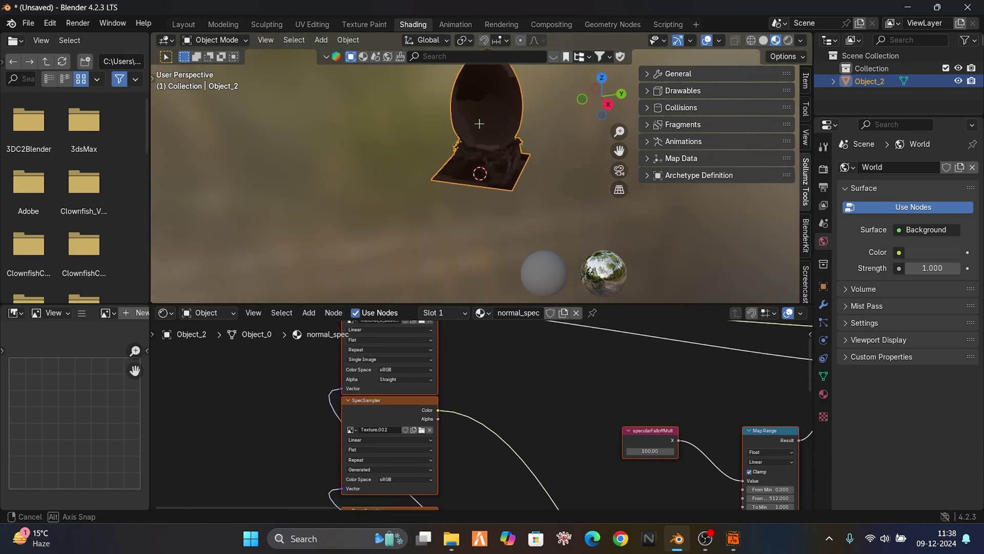
middle_click_drag(501, 396, 552, 333)
Load material_0_metallicRoughness.dds from happy_easter > textures into SpecSampler.
scroll(499, 432, "up", 3)
left_click(469, 353)
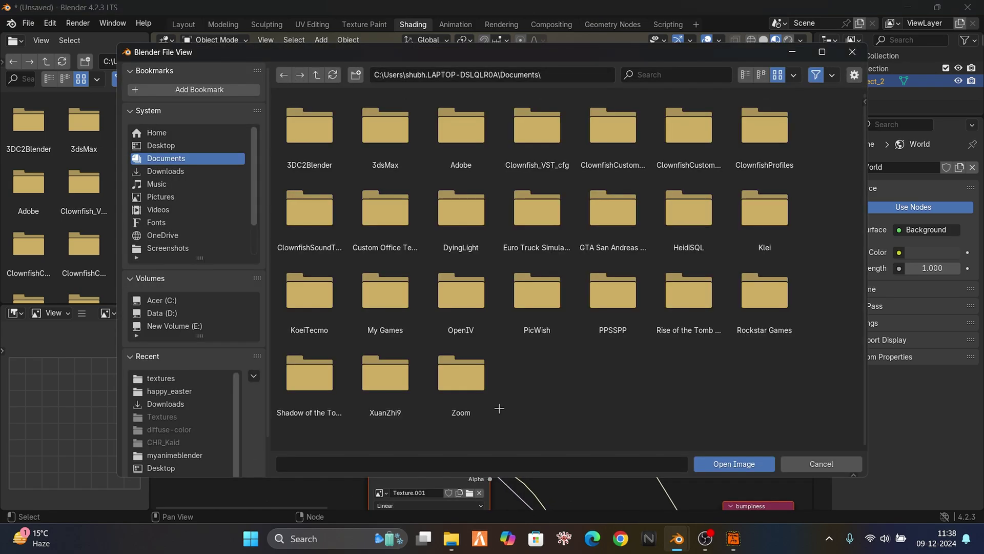
left_click(188, 171)
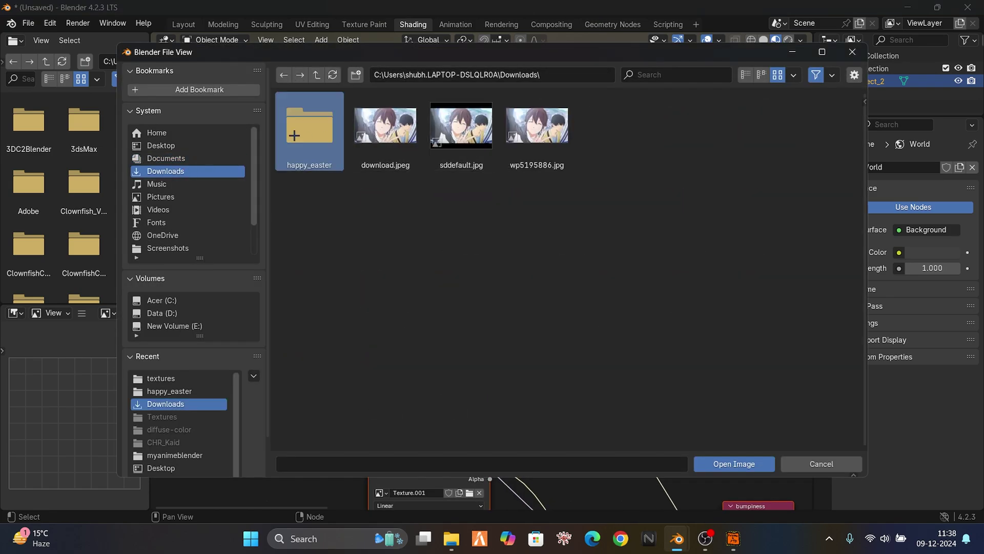
double_click(310, 126)
double_click(312, 128)
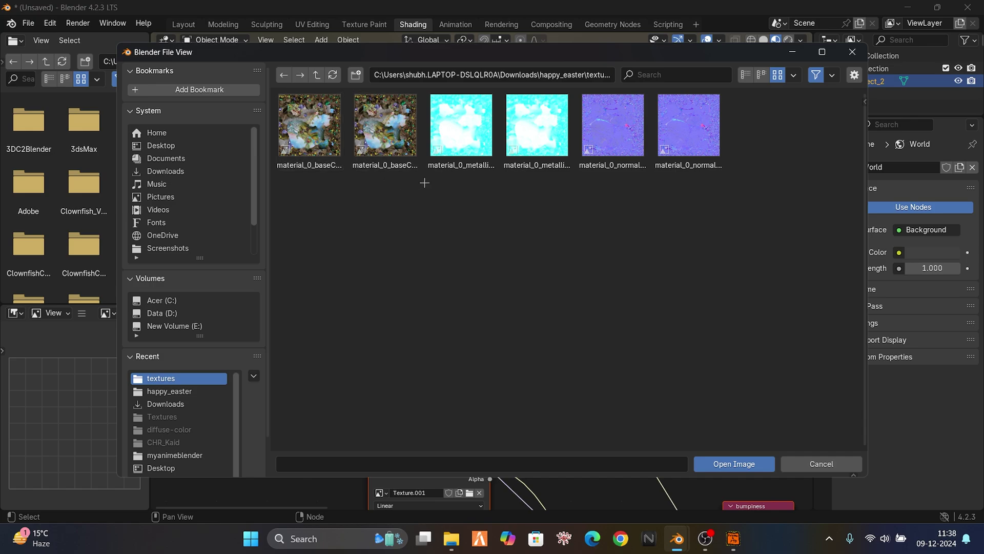
left_click(480, 132)
left_click(723, 463)
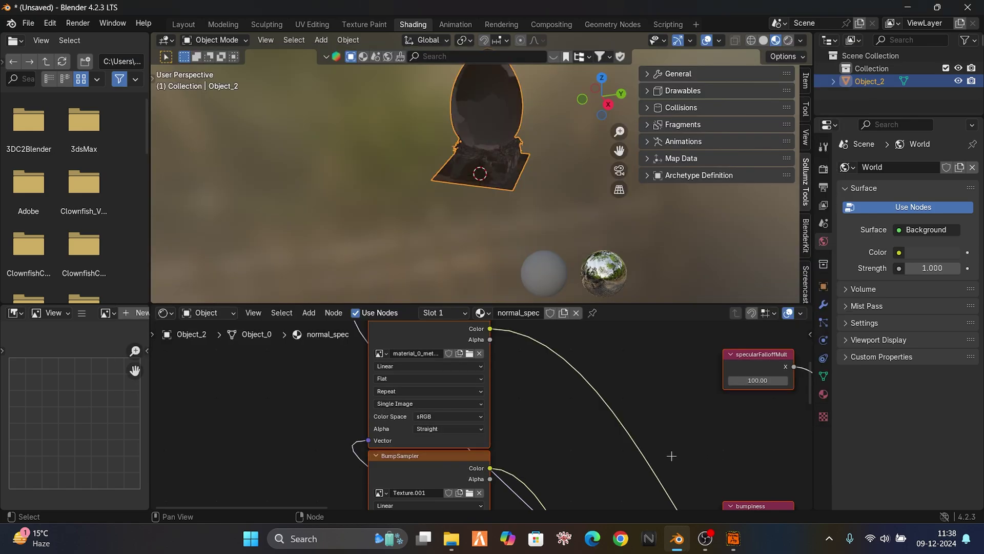
Load the material_0_normal texture into BumpSampler and inspect the egg's shading.
middle_click_drag(576, 457, 586, 322)
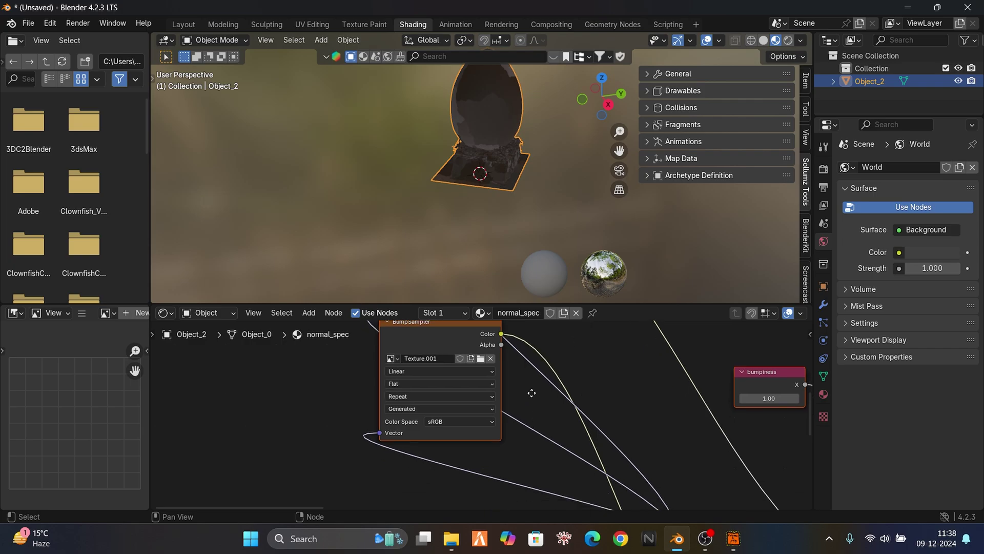
middle_click_drag(532, 392, 512, 504)
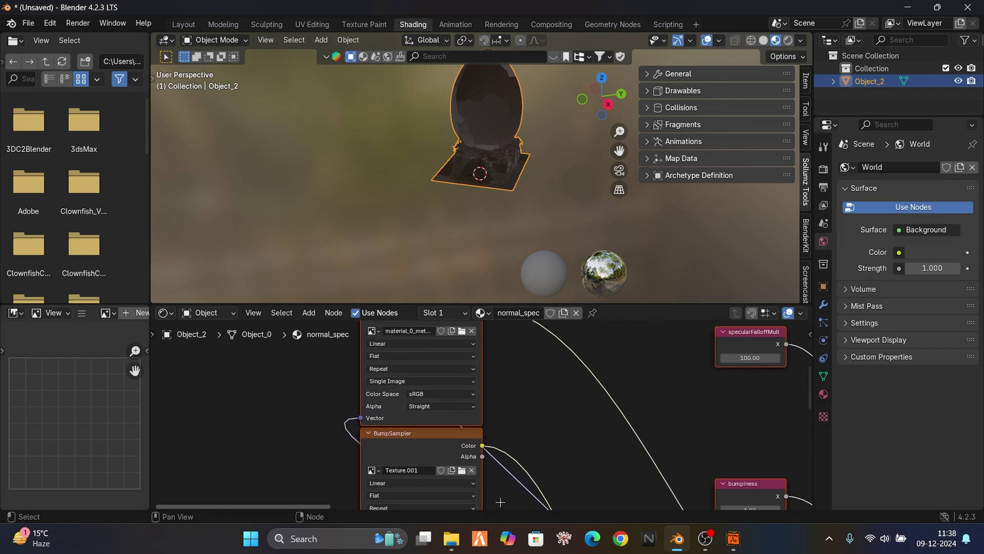
left_click(461, 470)
left_click(165, 171)
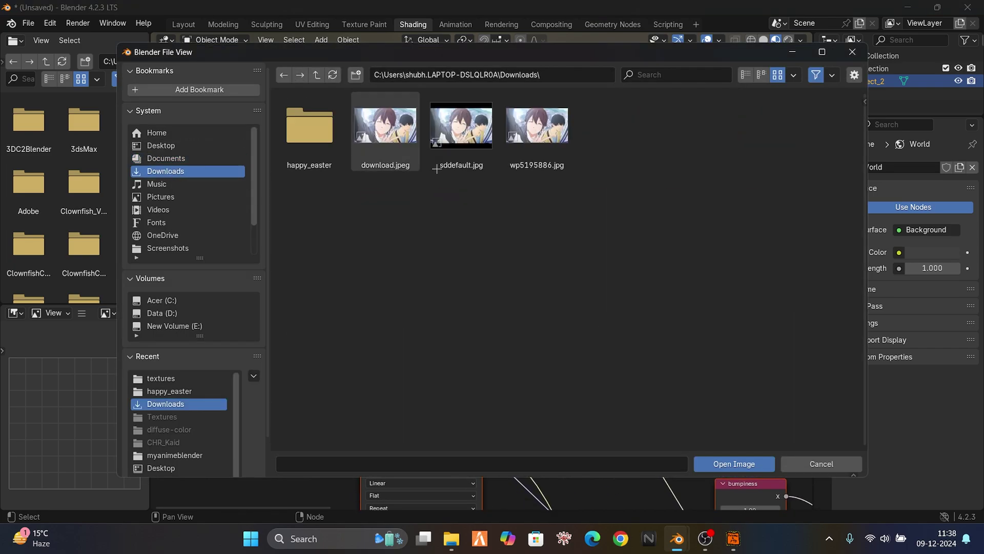
left_click(162, 378)
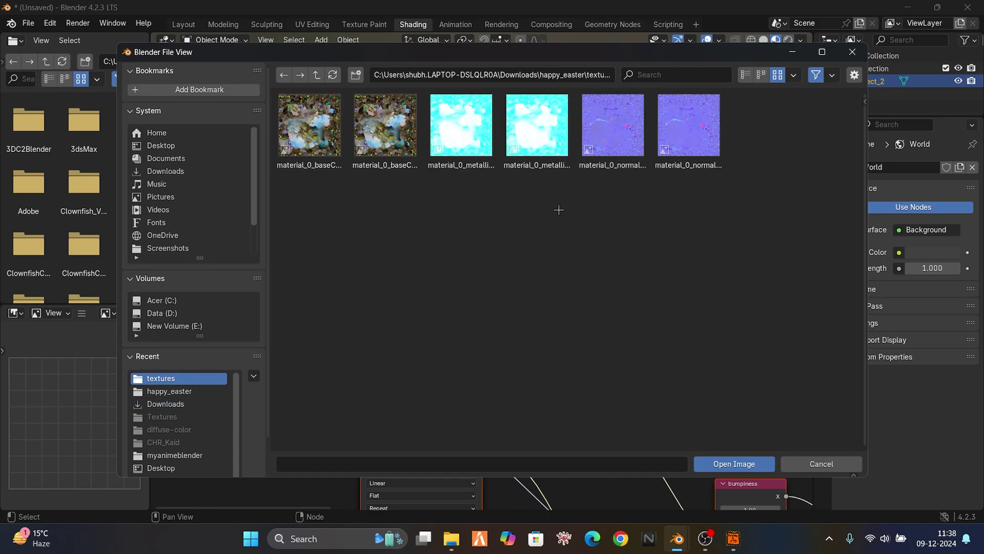
left_click(601, 131)
left_click(707, 463)
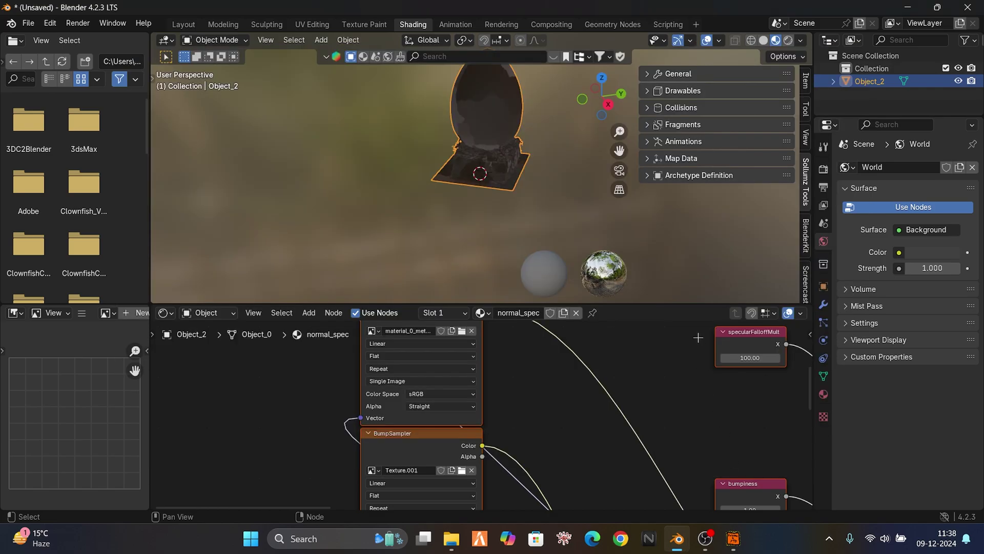
mouse_move(524, 169)
middle_mouse_down()
mouse_move(530, 99)
mouse_move(484, 166)
mouse_move(349, 293)
middle_mouse_up()
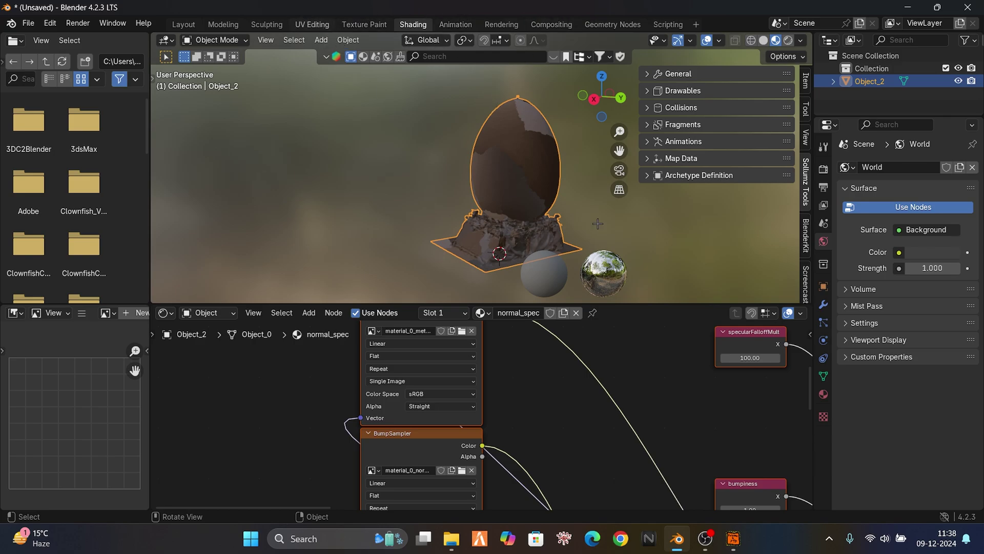
Select the whole egg mesh in Edit Mode and unwrap it with Smart UV Project defaults.
key("ctrl+Page_Up")
key("ctrl+Page_Up")
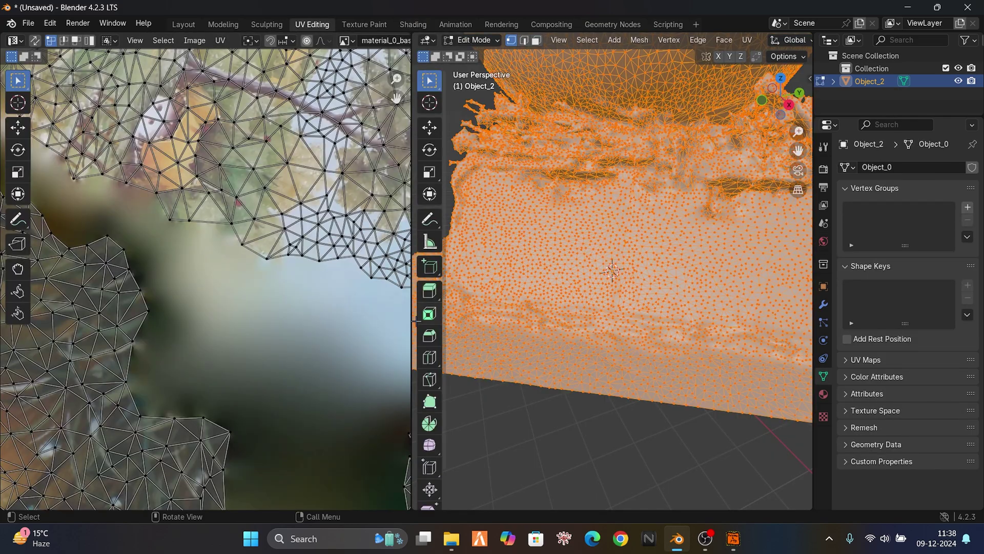
scroll(313, 318, "down", 3)
scroll(314, 317, "down", 5)
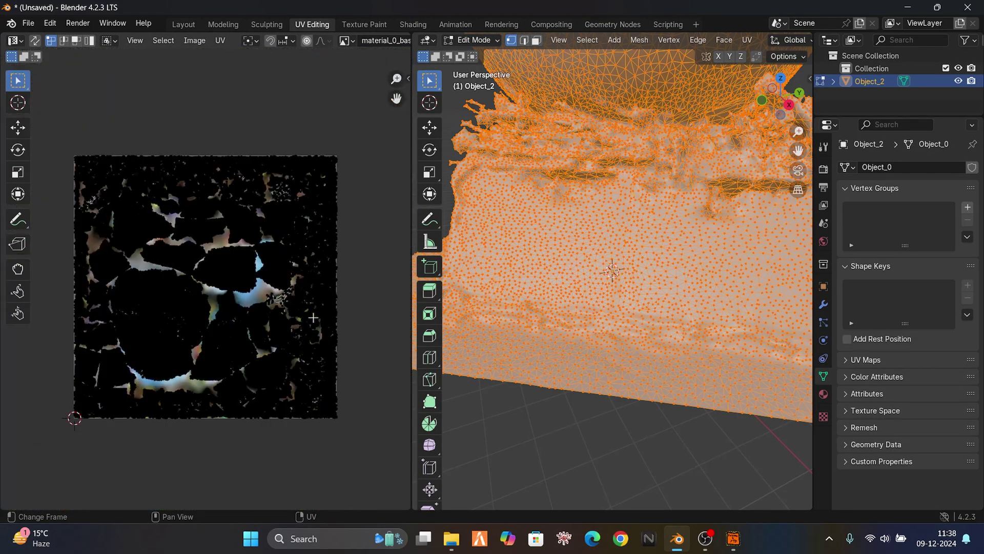
scroll(313, 317, "down", 2)
key("alt+a")
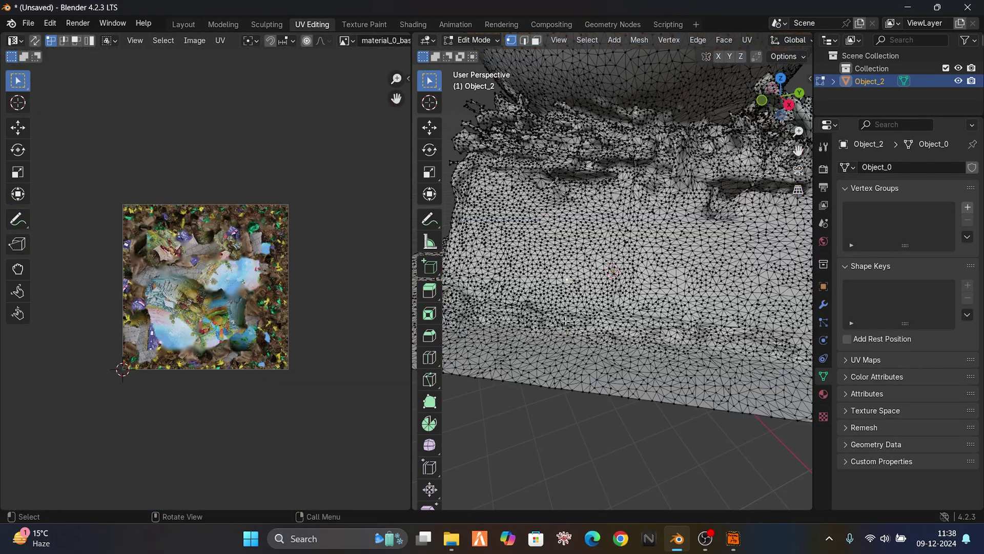
key("a")
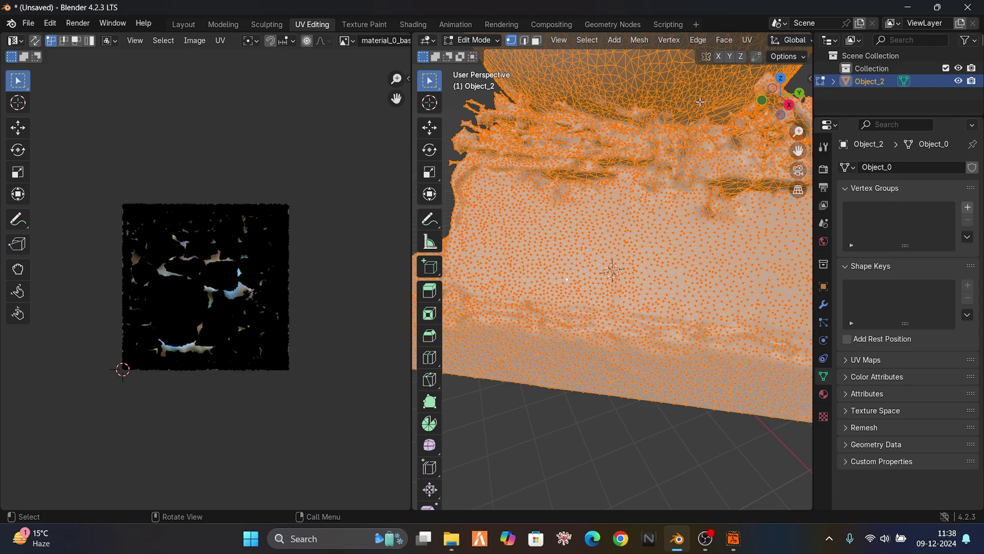
left_click(749, 39)
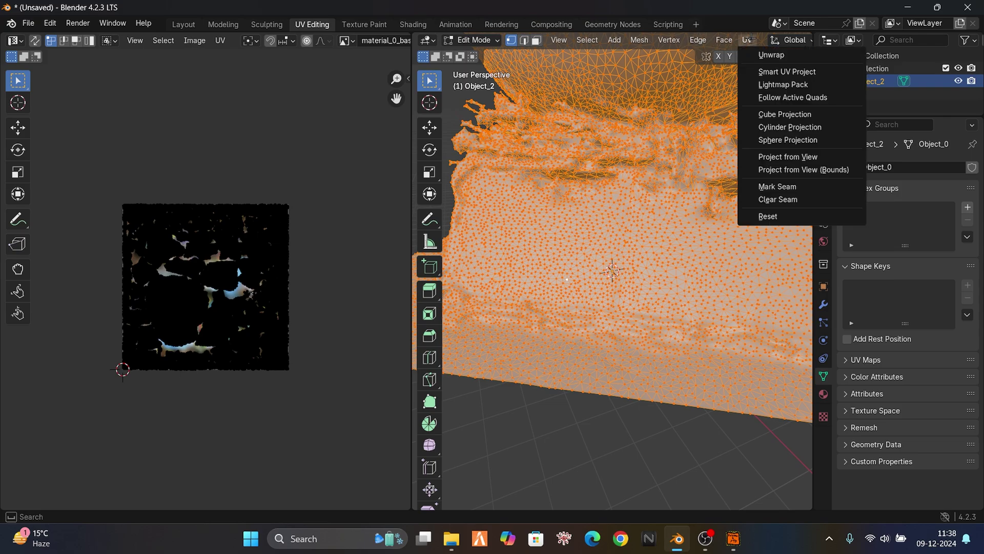
left_click(785, 72)
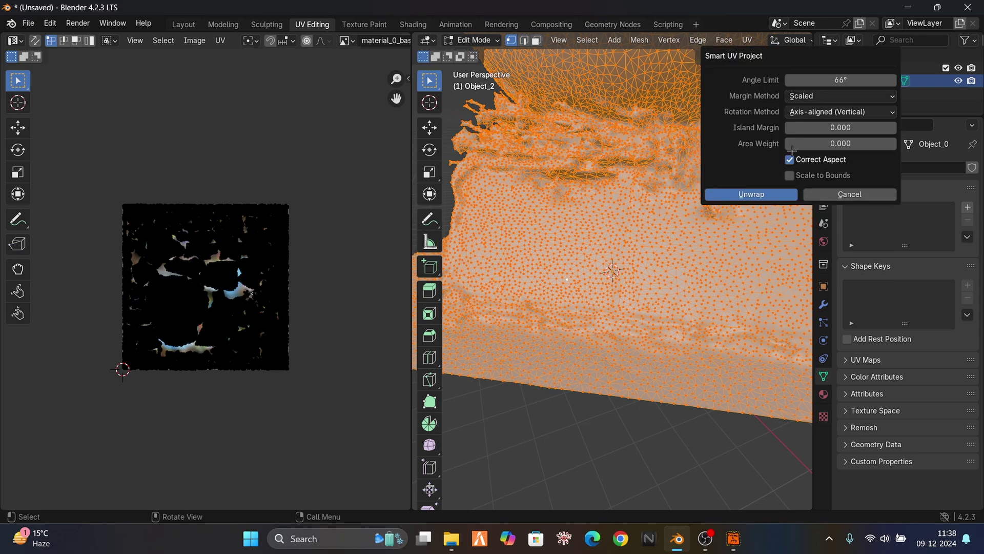
left_click(746, 194)
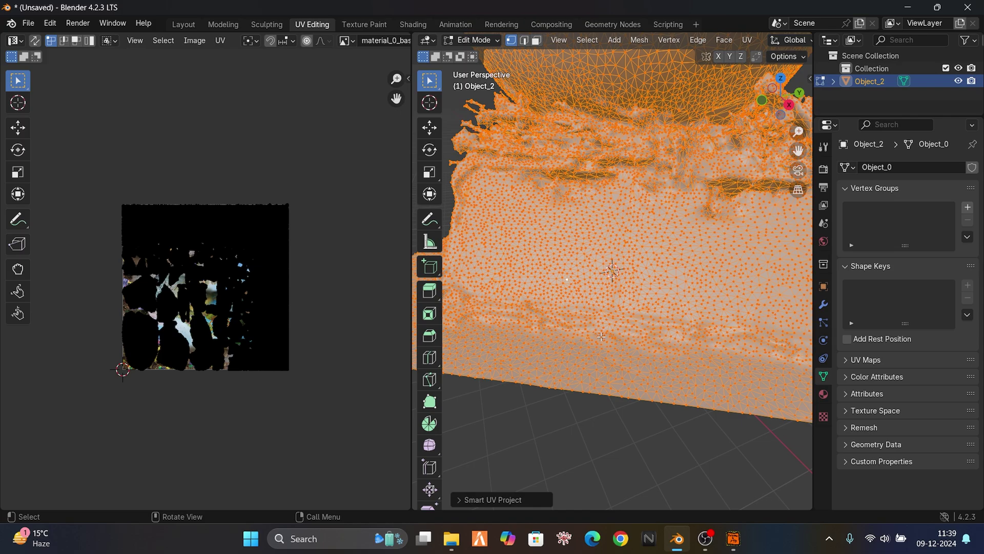
Scale all UV islands to about 0.91 so they fit inside the texture square.
scroll(327, 336, "down", 1)
scroll(327, 336, "up", 1)
scroll(327, 336, "down", 1)
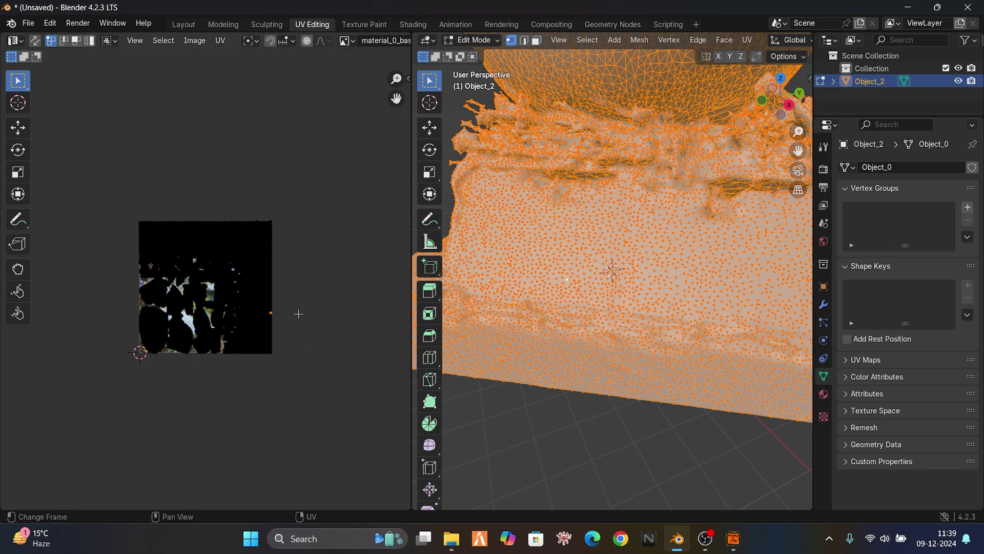
key("a")
key("s")
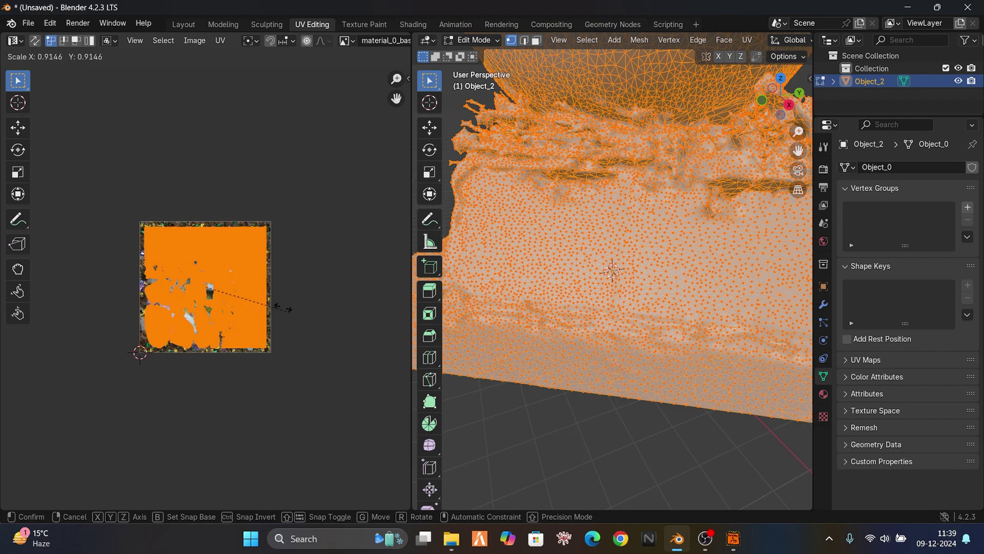
left_click(305, 324)
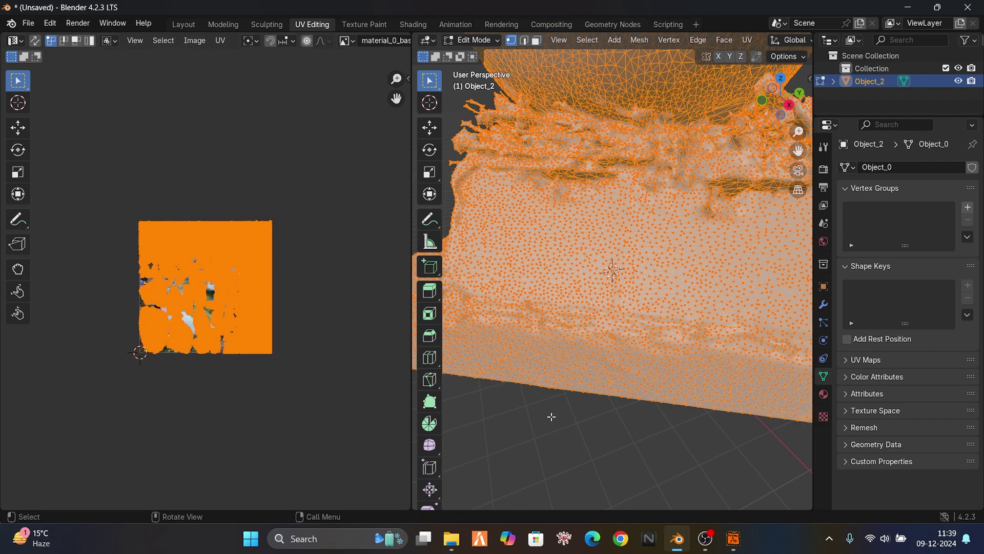
scroll(479, 228, "down", 4)
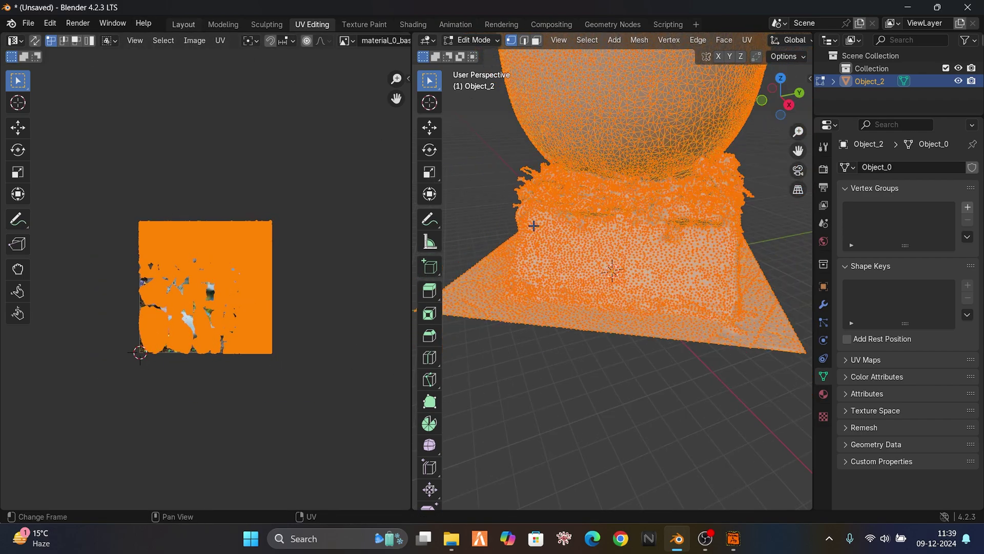
left_click(184, 25)
middle_click_drag(556, 291, 359, 271)
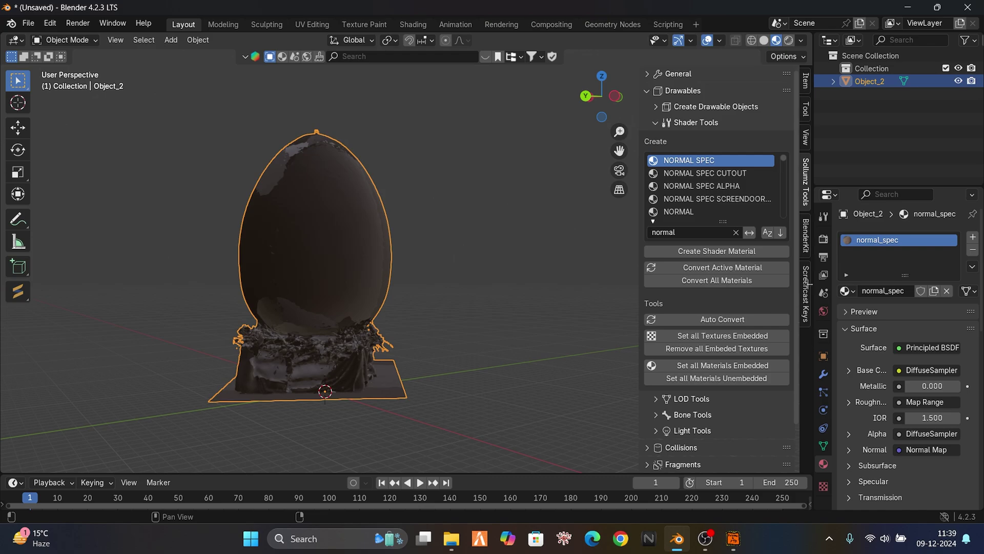
Rename Object_2's UV map to 'UVMap 0' in Object Data > UV Maps and check the textured egg.
left_click(824, 446)
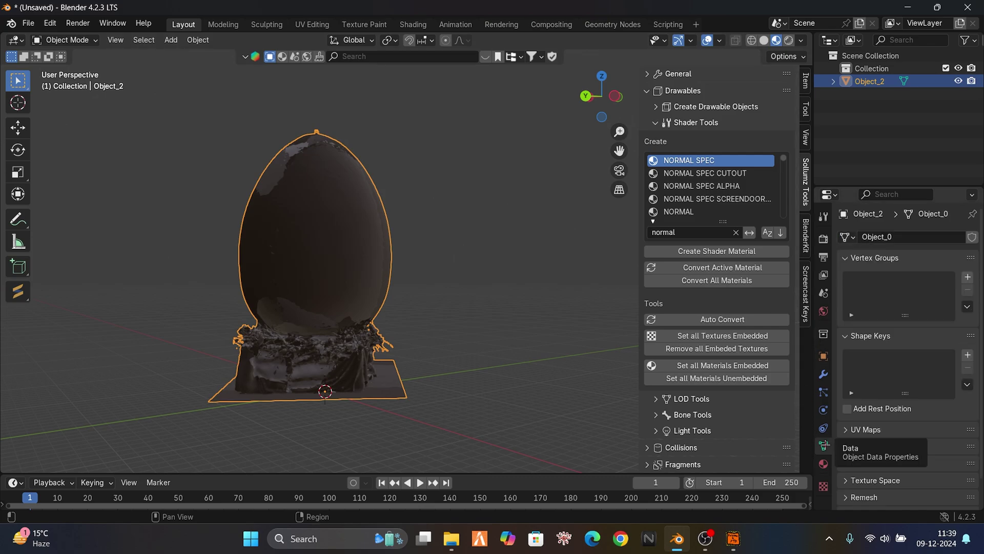
left_click(886, 431)
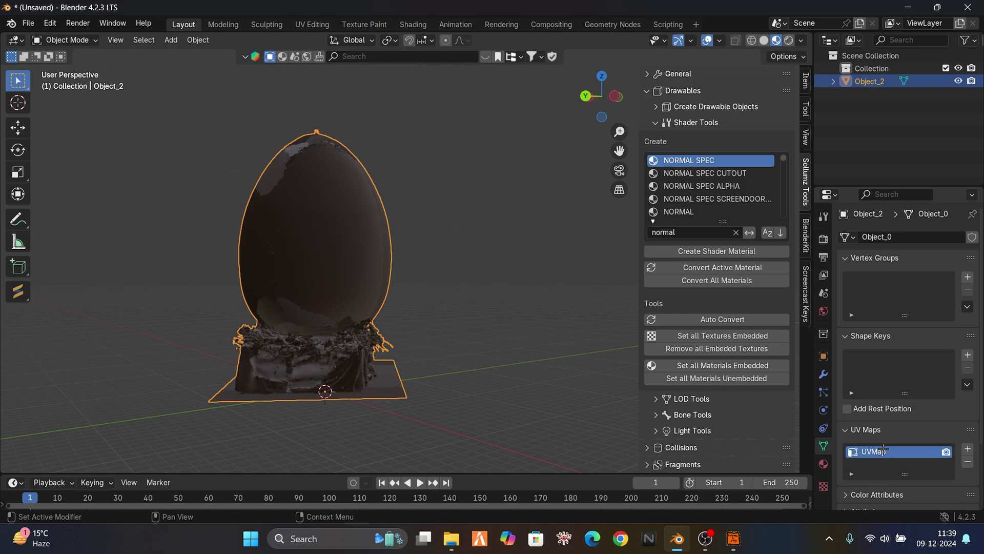
double_click(883, 450)
type("0")
key("Return")
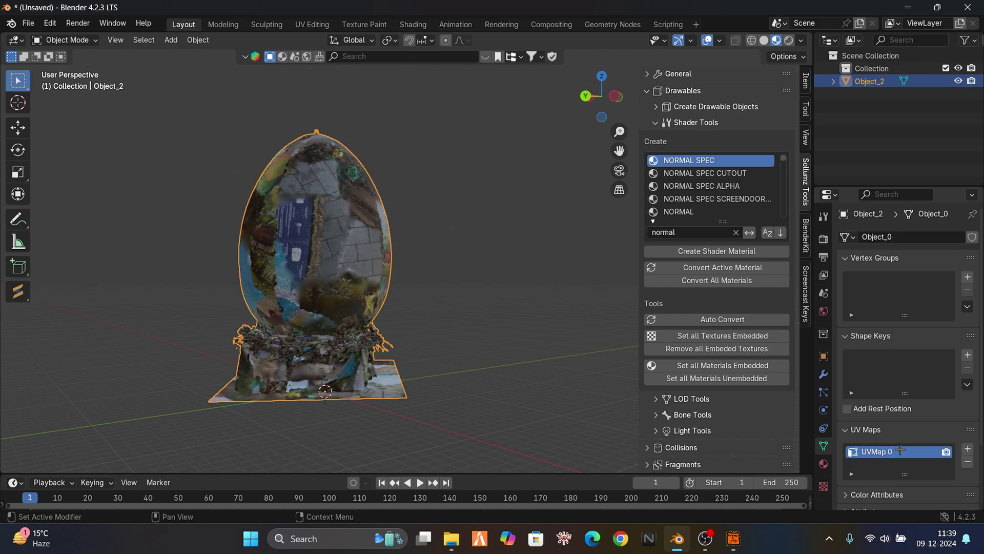
middle_click_drag(448, 308, 981, 293)
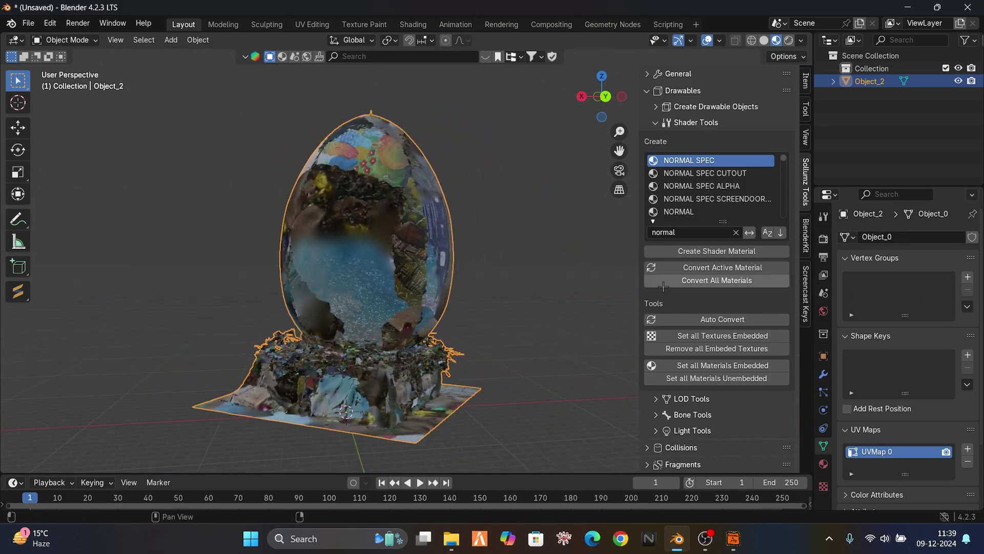
middle_click_drag(502, 333, 612, 305)
scroll(611, 304, "up", 1)
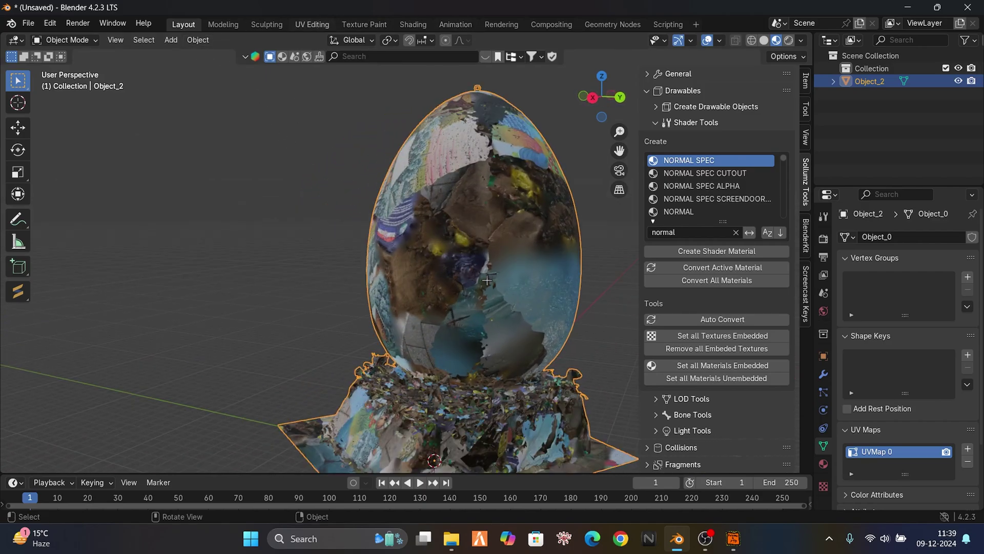
key("ctrl+Page_Down")
key("ctrl+Page_Down")
key("ctrl+Page_Down")
Scale the egg's UV islands up about 1.89× and check the result in Layout.
scroll(300, 351, "down", 1)
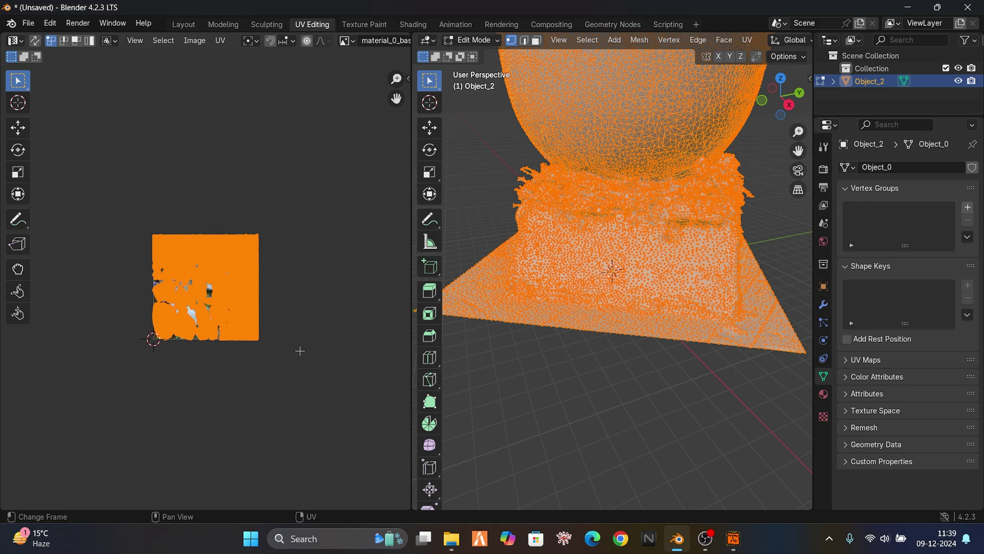
key("s")
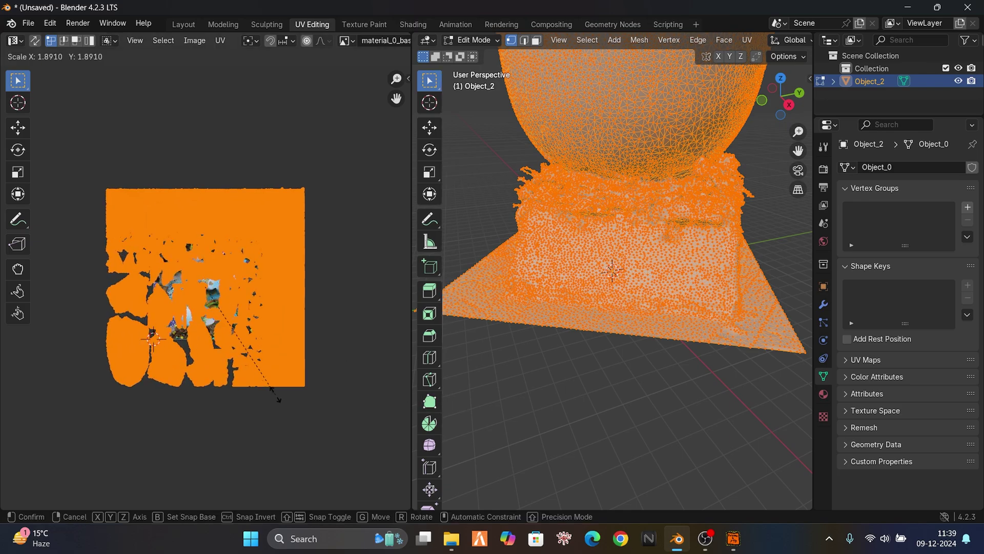
left_click(251, 377)
left_click(600, 395)
middle_click_drag(620, 395, 587, 410)
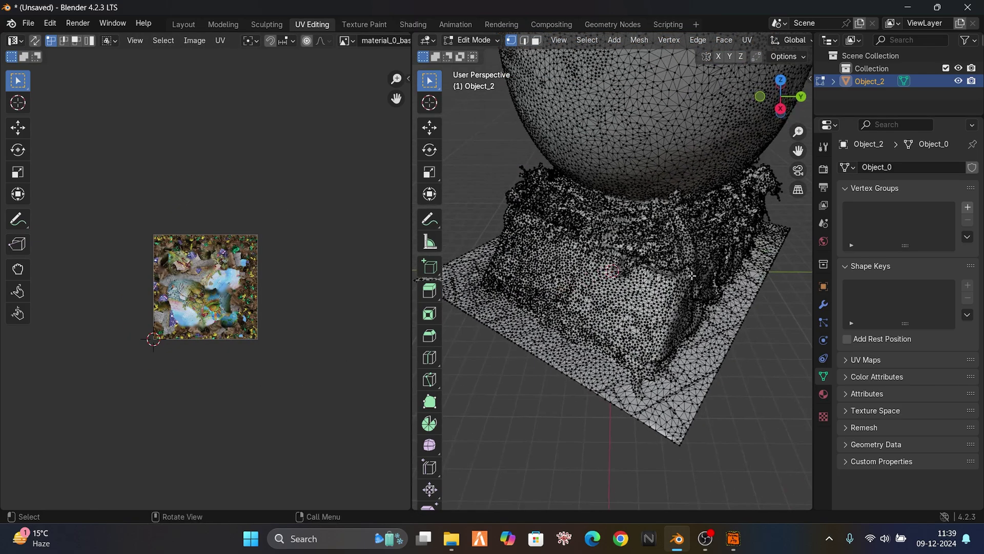
left_click(183, 24)
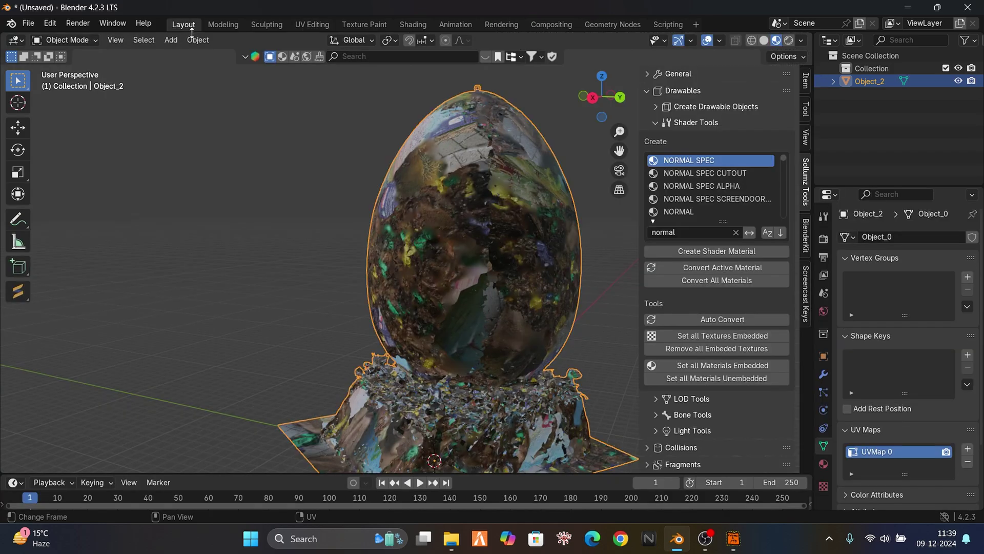
middle_click_drag(340, 177, 525, 286)
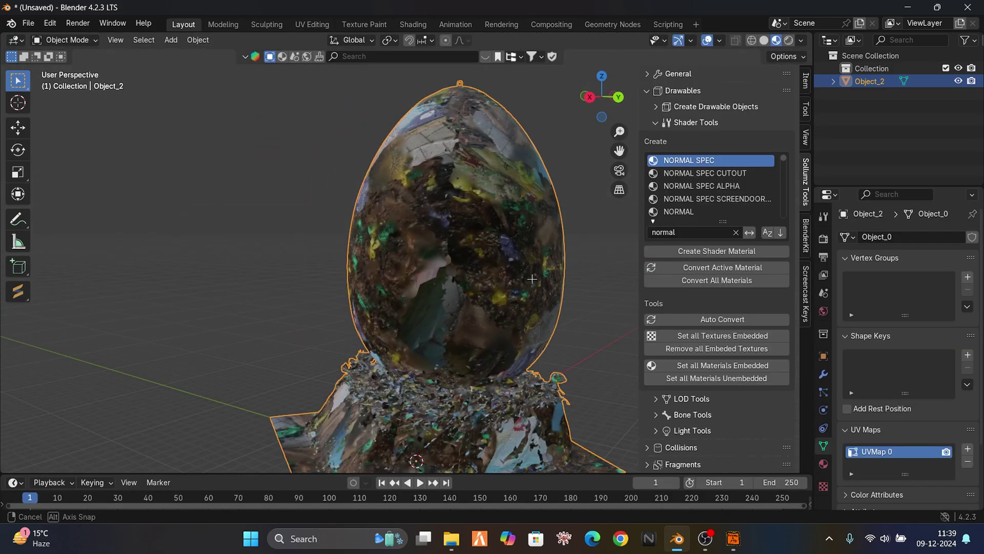
Use Sollumz Convert All Materials for a normal_spec shader, then Set all Textures Embedded.
scroll(525, 286, "down", 3)
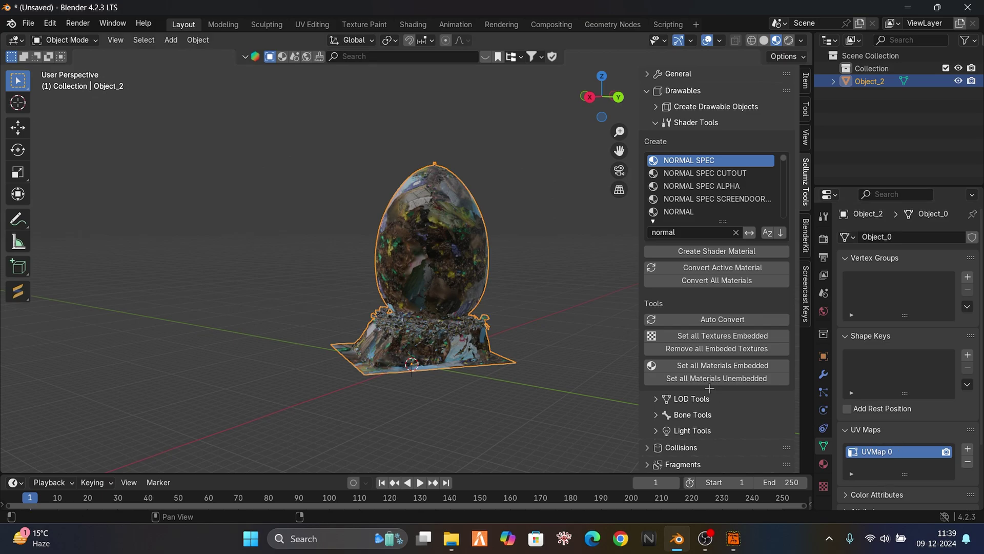
middle_click_drag(502, 328, 560, 319)
scroll(542, 331, "up", 1)
scroll(560, 319, "up", 1)
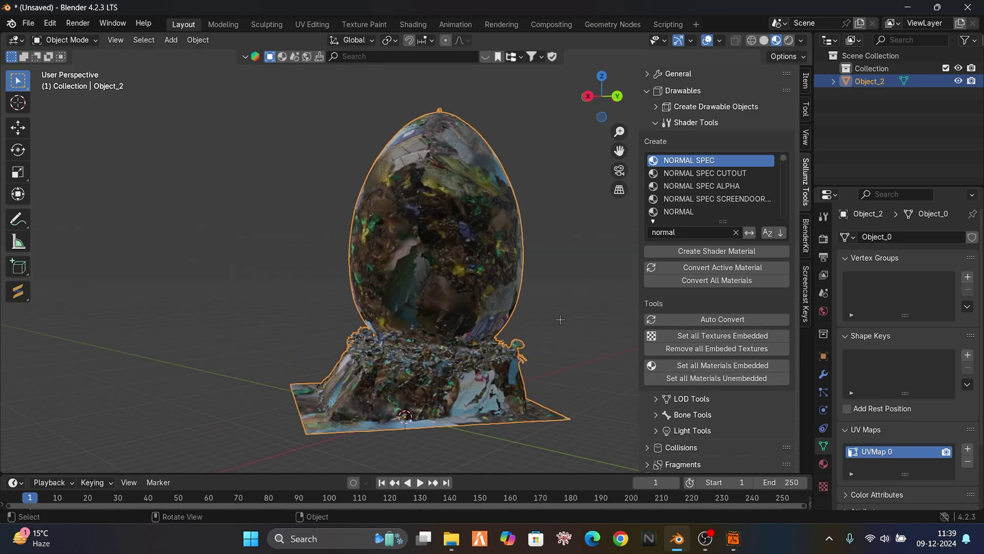
left_click(823, 463)
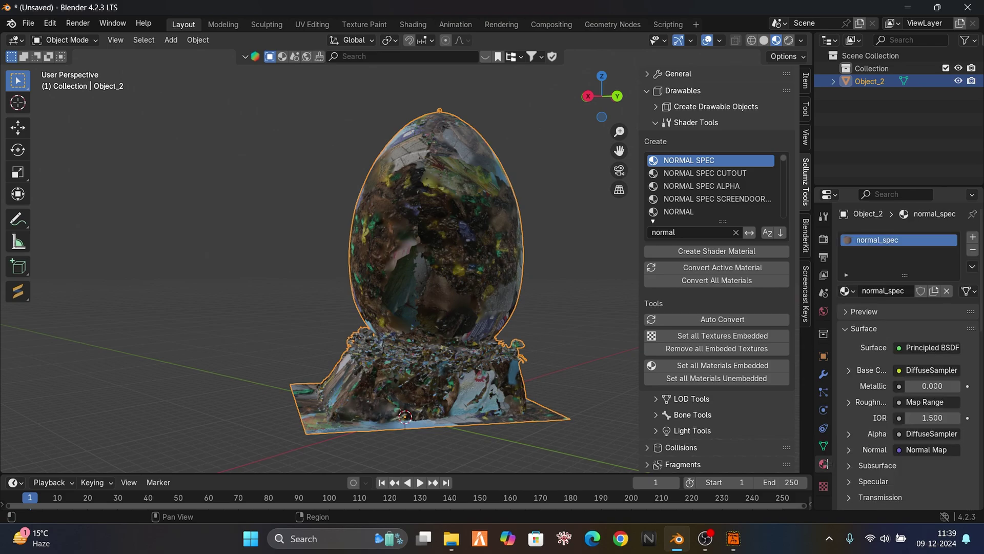
left_click(721, 282)
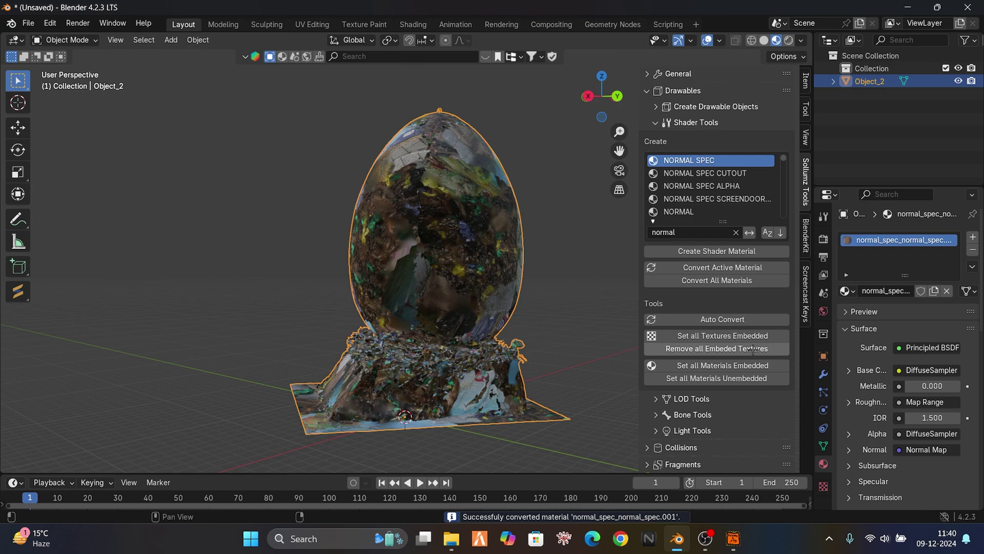
left_click(712, 336)
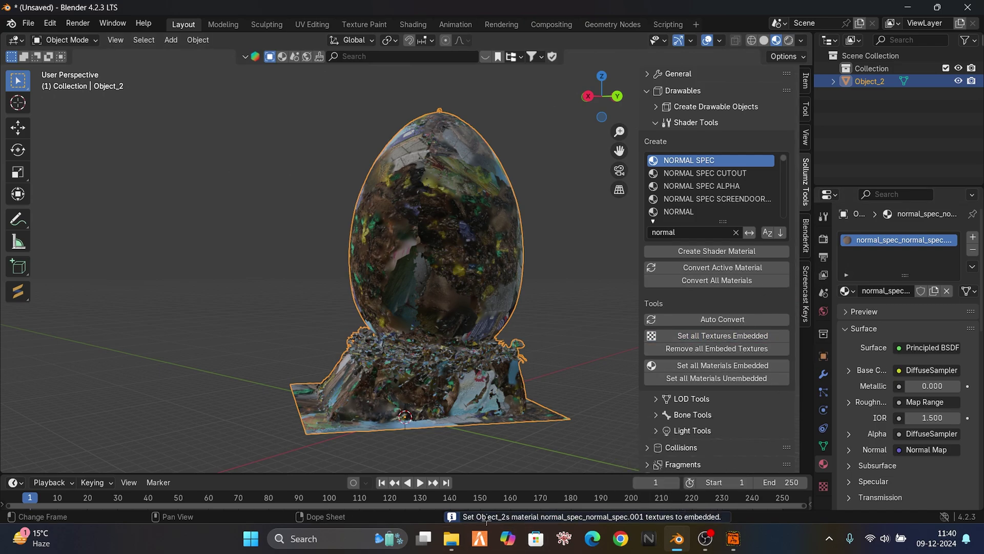
left_click(661, 123)
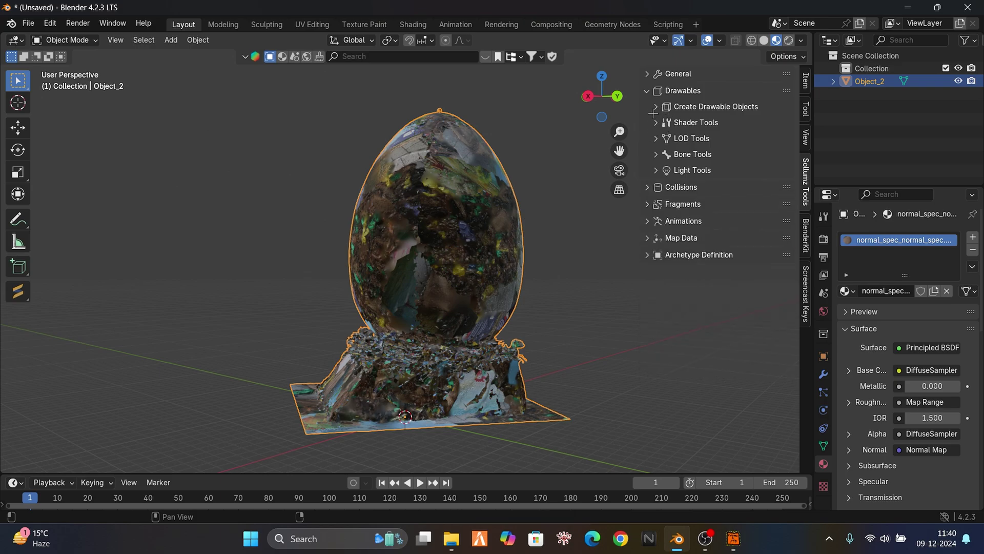
Choose Concrete as the collision material in the Sollumz collision tools.
left_click(647, 90)
left_click(676, 108)
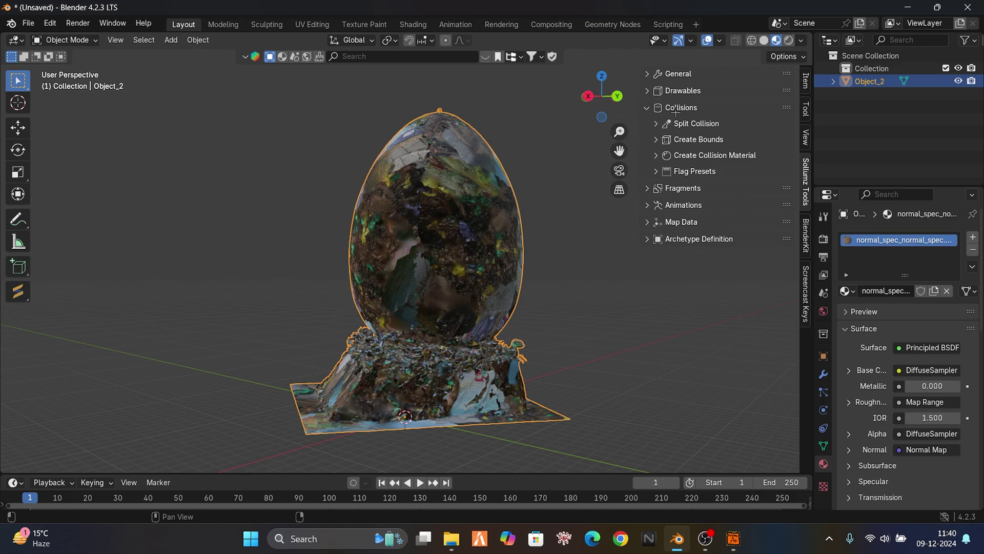
middle_click_drag(567, 260, 601, 256)
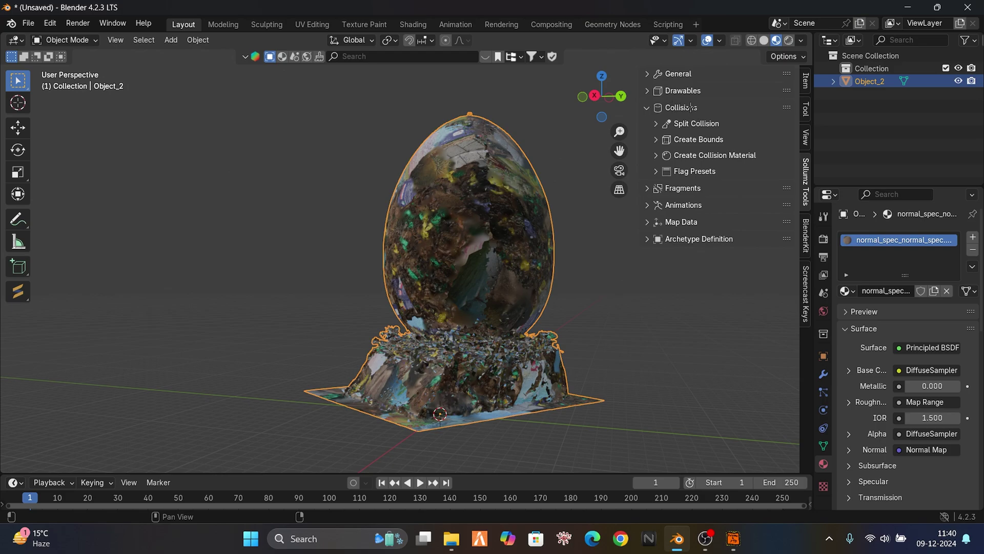
left_click(710, 140)
left_click(710, 140)
left_click(700, 155)
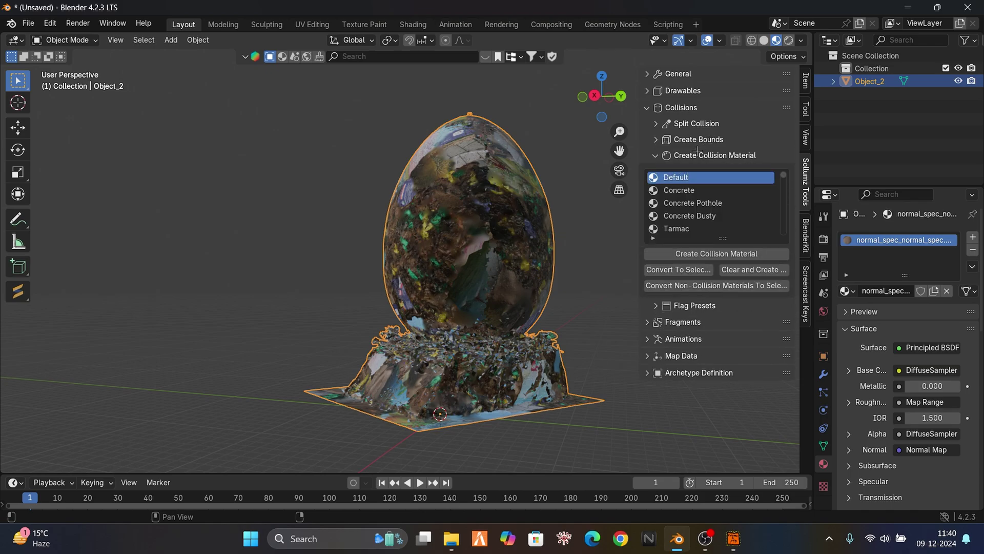
left_click(689, 188)
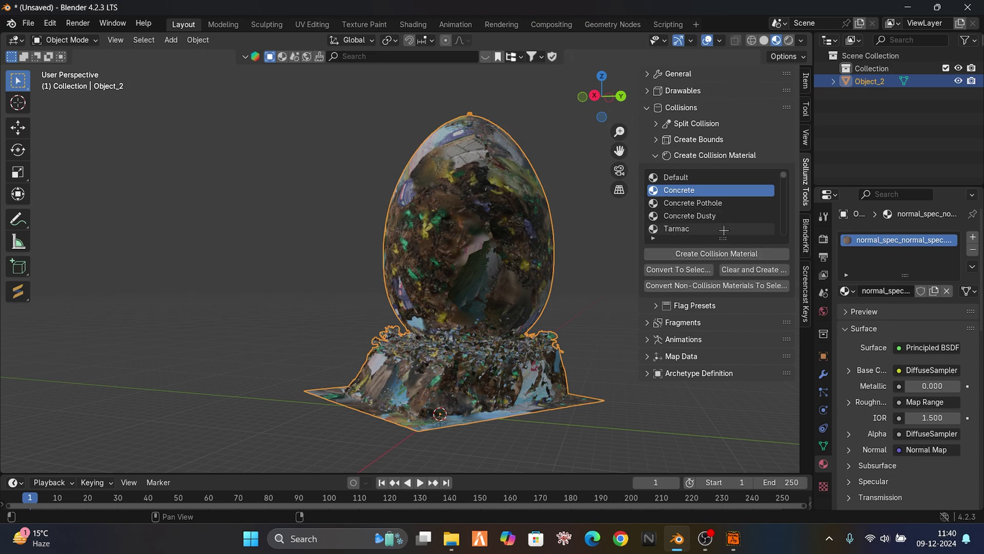
Add a concrete collision material to the egg, then remove that slot again.
scroll(726, 225, "down", 4)
scroll(726, 232, "up", 4)
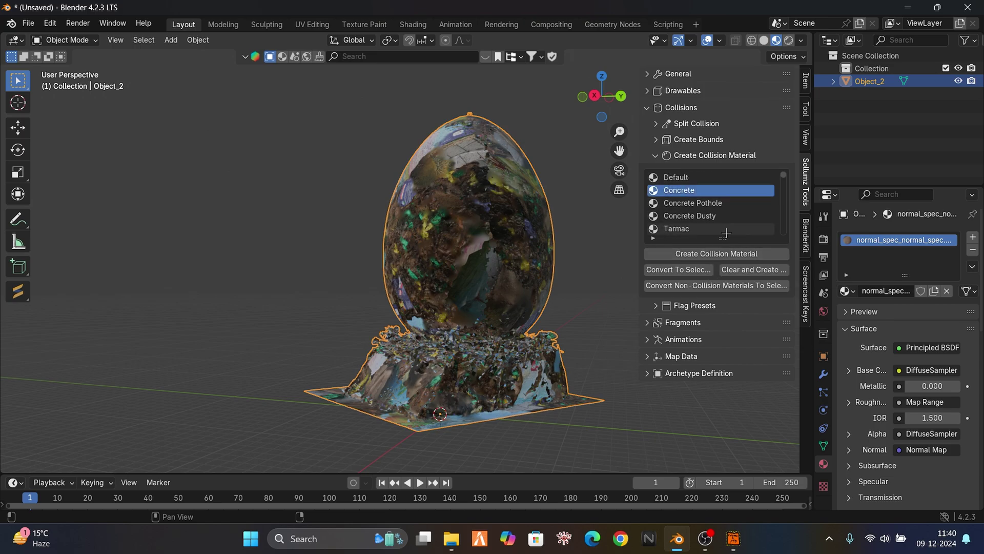
left_click(700, 253)
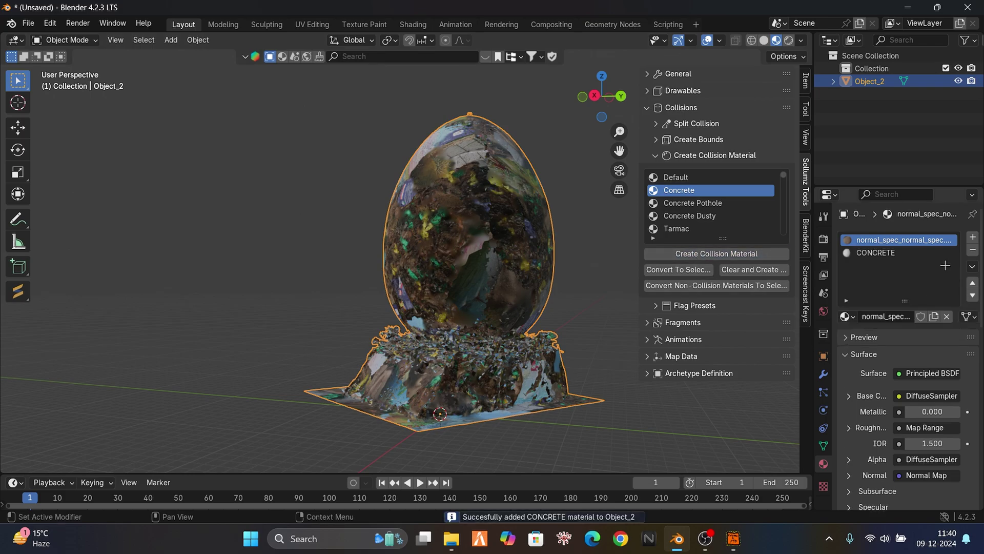
left_click(894, 253)
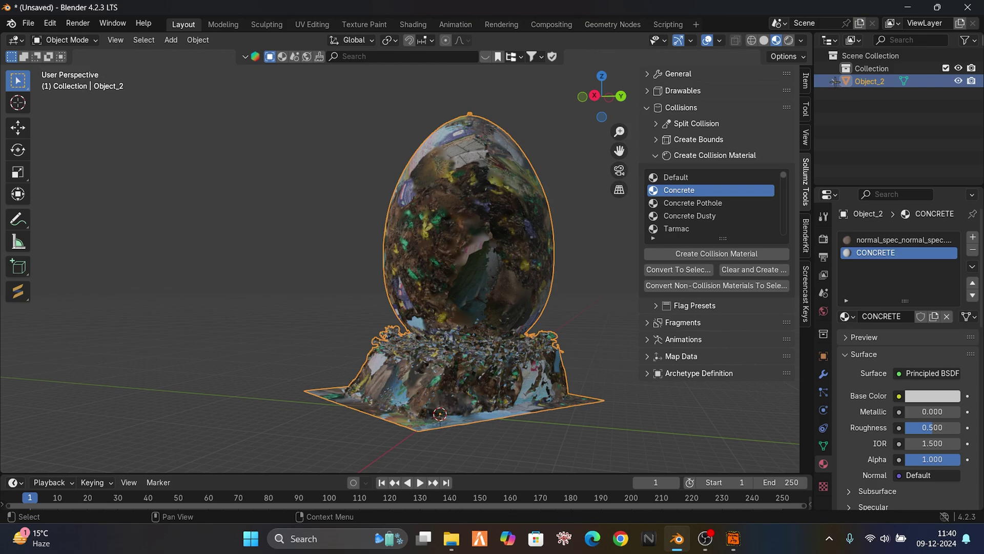
left_click(971, 249)
left_click(669, 110)
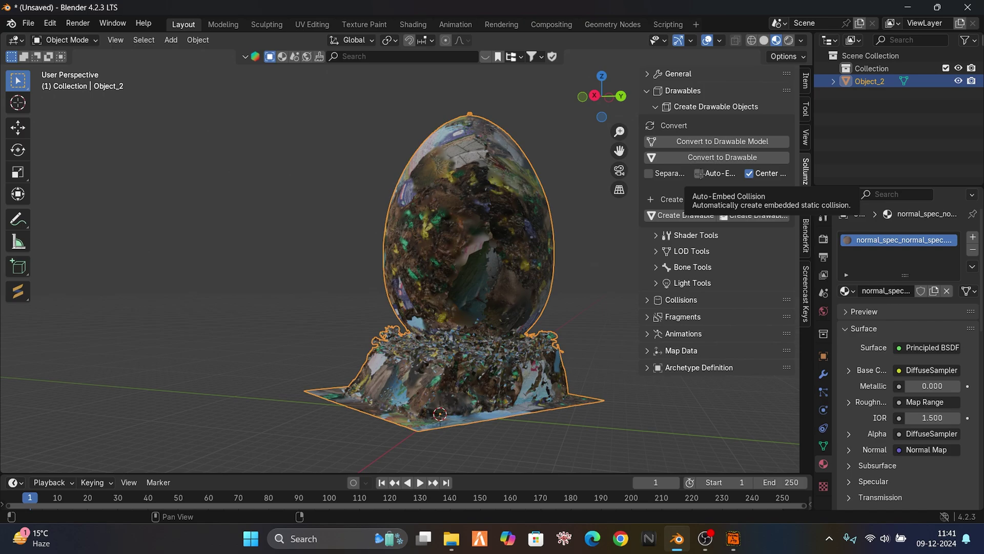
Convert the egg to a drawable with auto-embedded collision and select its collision mesh.
left_click(700, 173)
left_click(706, 155)
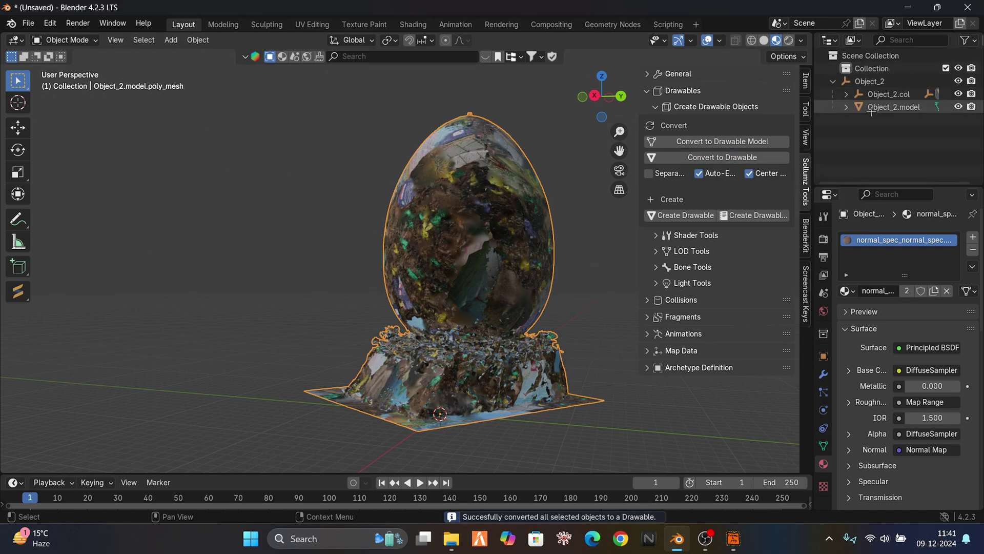
left_click(872, 95)
left_click(846, 94)
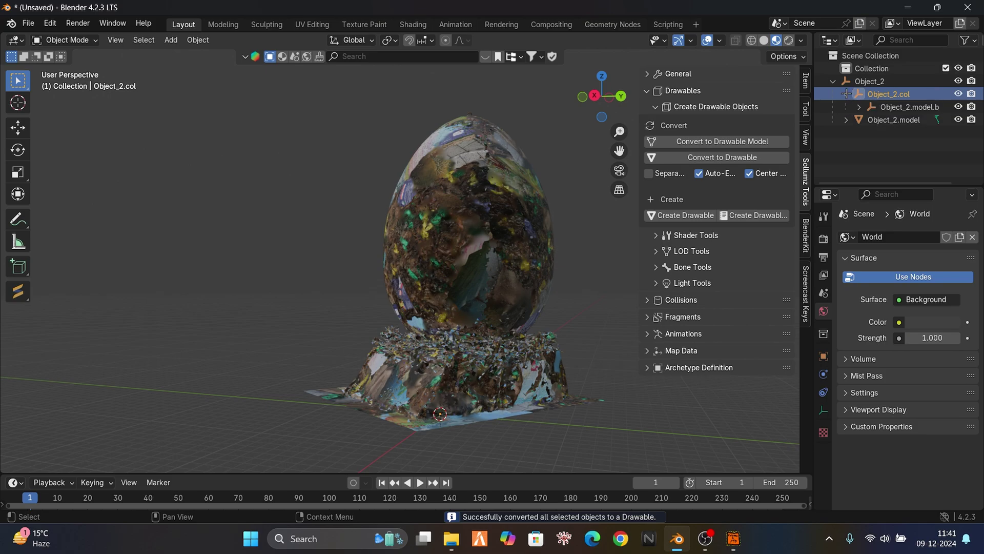
left_click(859, 107)
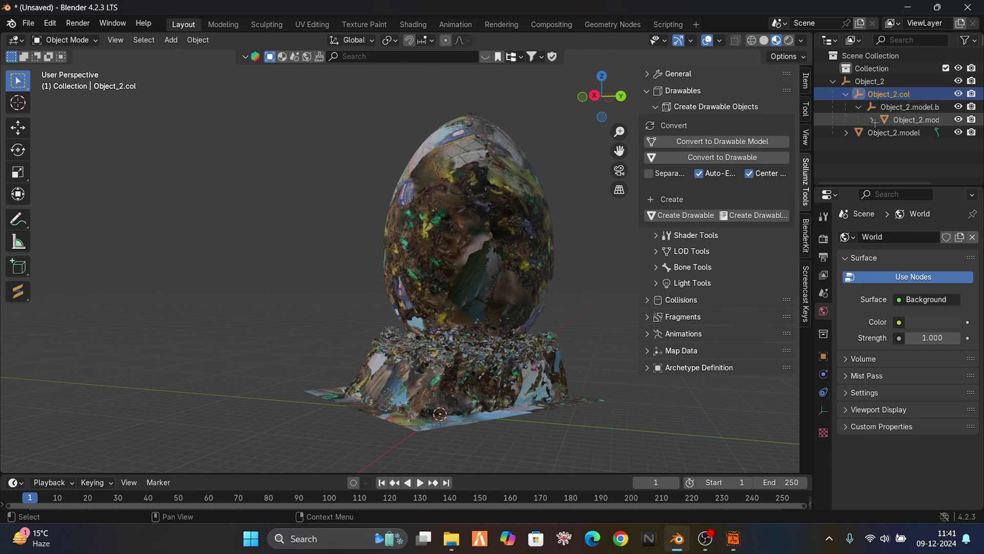
left_click(871, 119)
left_click(911, 120)
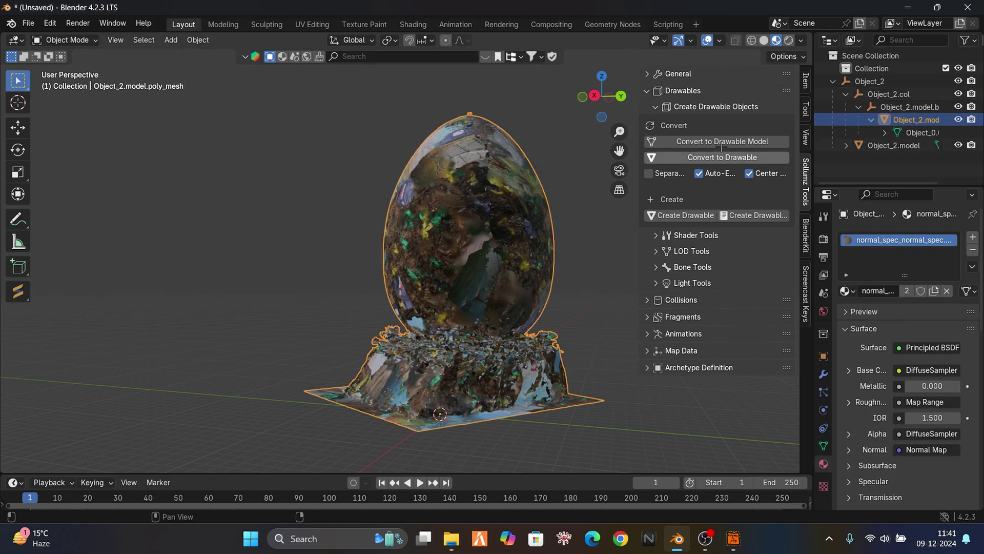
Create a Concrete collision material on the collision mesh.
left_click(679, 107)
left_click(682, 90)
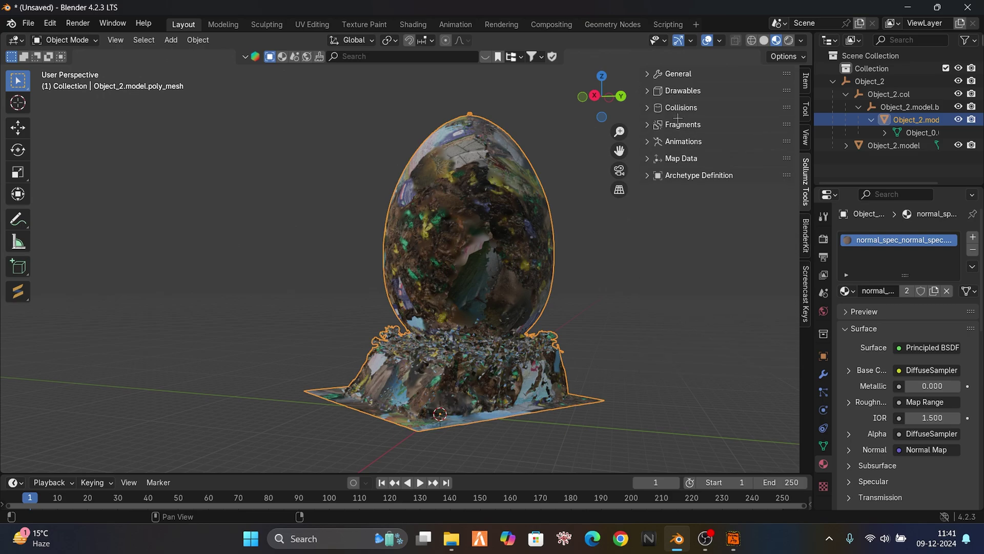
left_click(678, 107)
left_click(708, 252)
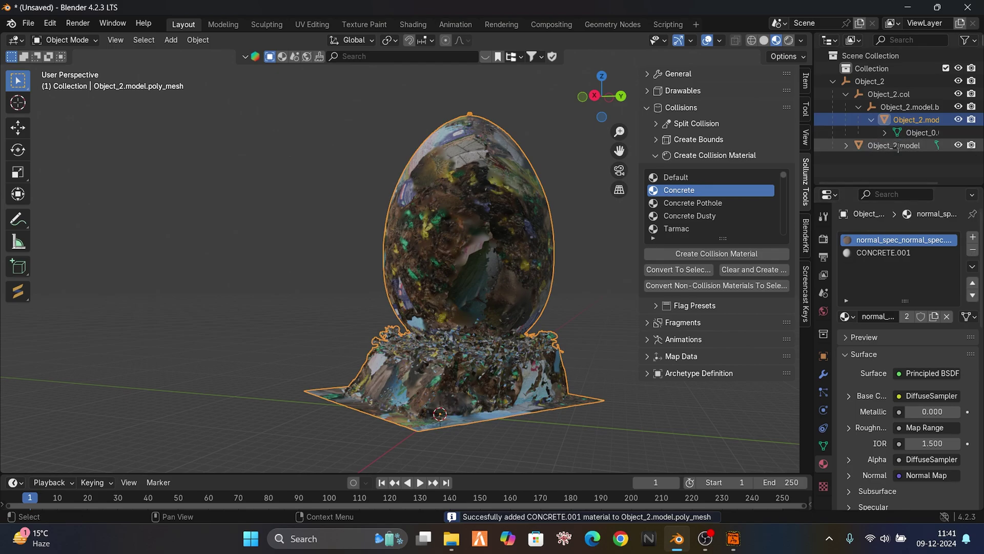
Remove normal_spec from the collision mesh and toggle the collision's visibility to check it.
left_click(972, 249)
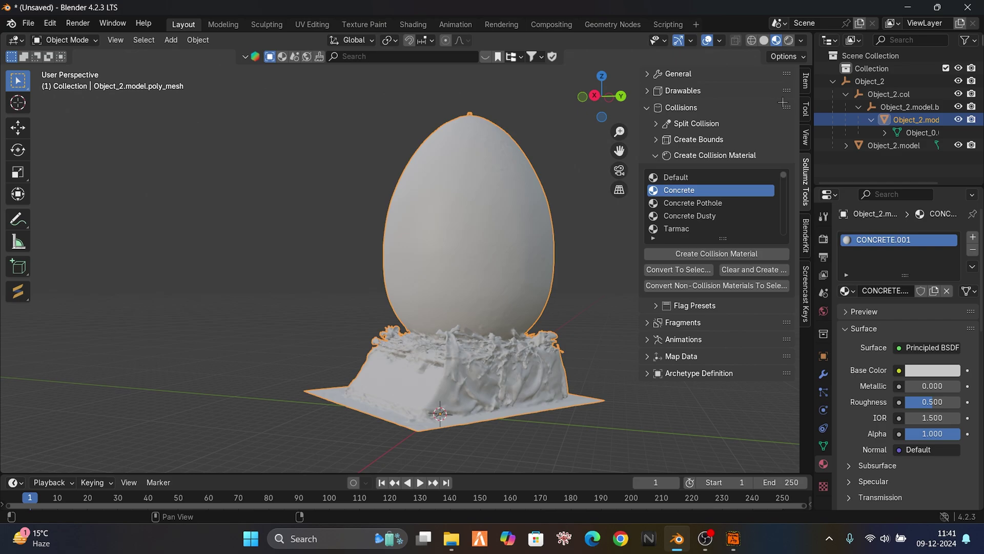
left_click(959, 94)
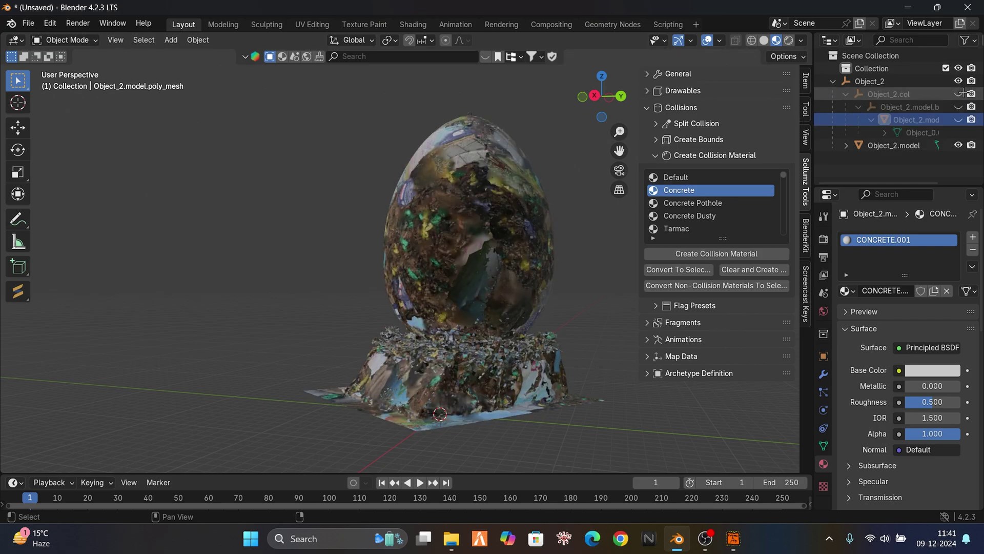
left_click(959, 94)
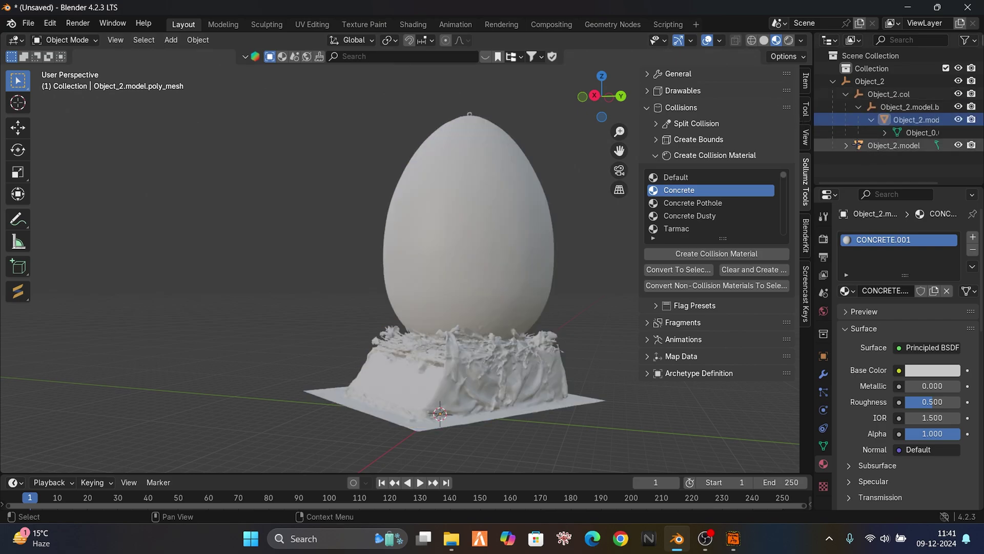
Select the parent Object_2 with its hierarchy collapsed in the outliner.
left_click(845, 94)
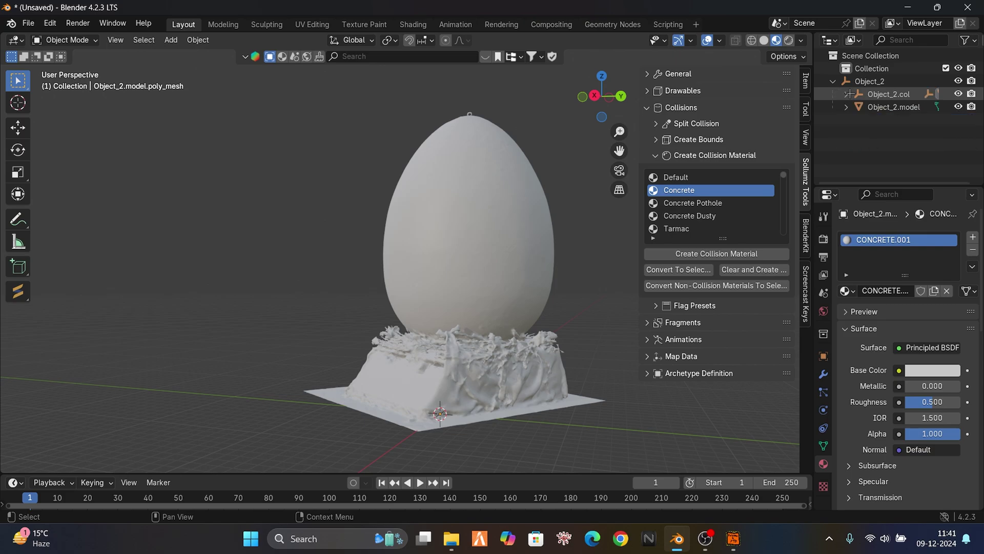
left_click(826, 82)
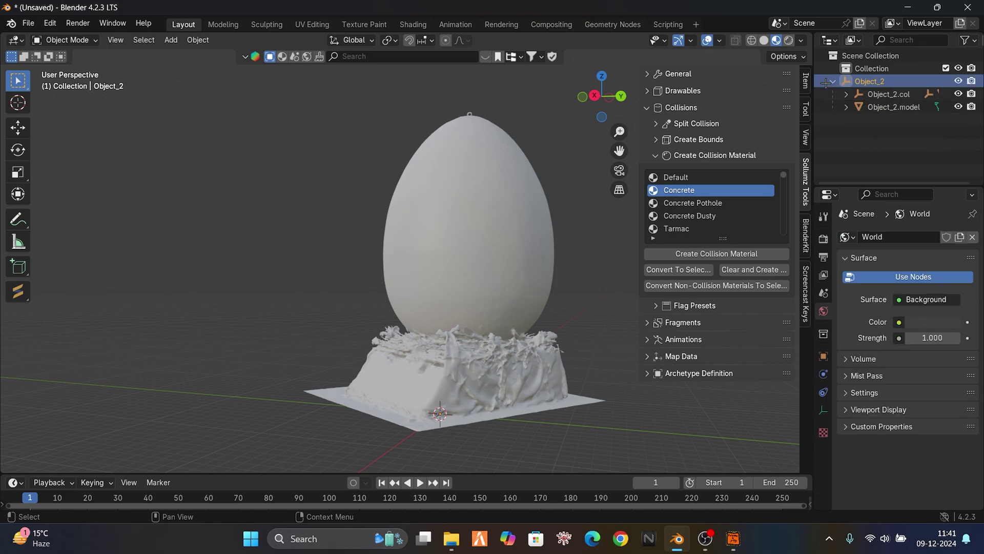
left_click(833, 82)
left_click(833, 82)
left_click(833, 82)
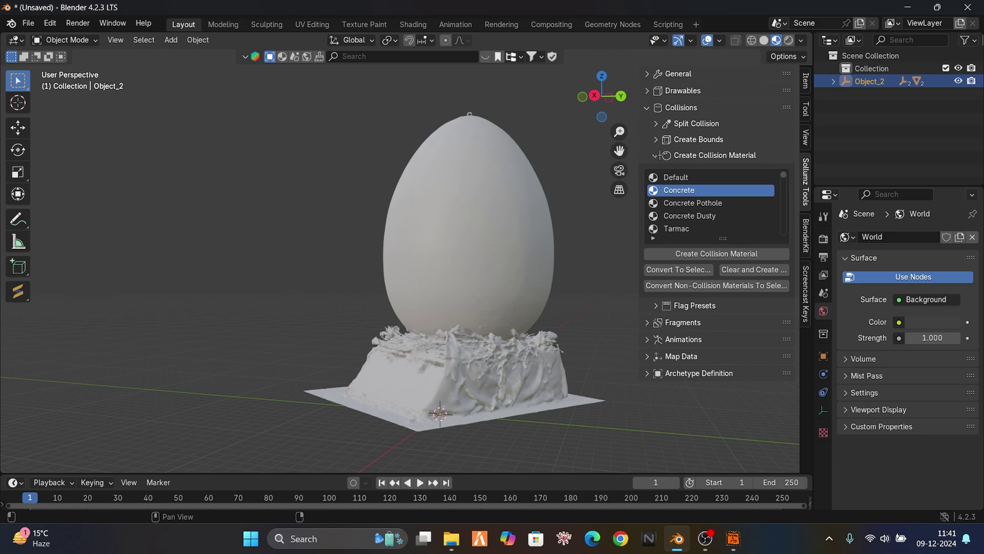
left_click(647, 108)
Add a new ytyp under Archetype Definition and name it easter_test_egg.
left_click(671, 177)
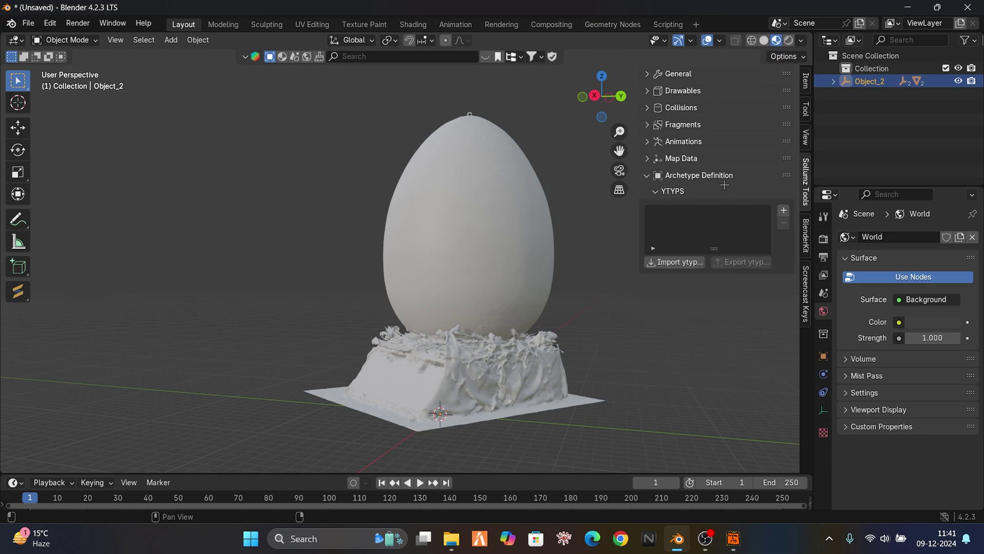
left_click(783, 210)
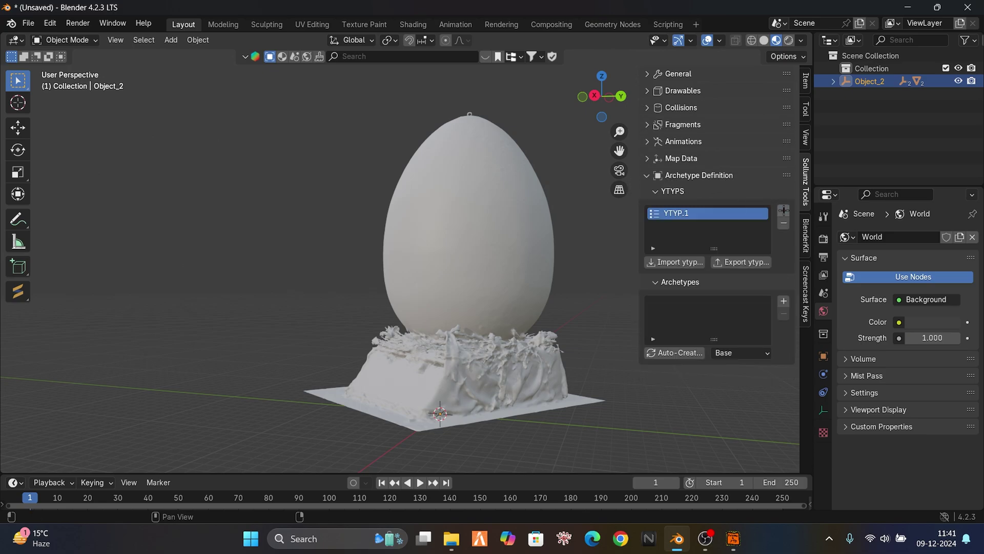
double_click(673, 213)
type("easter_test_egg")
Rename the Object_2 object to easter_test_egg using the ytyp's name.
double_click(879, 81)
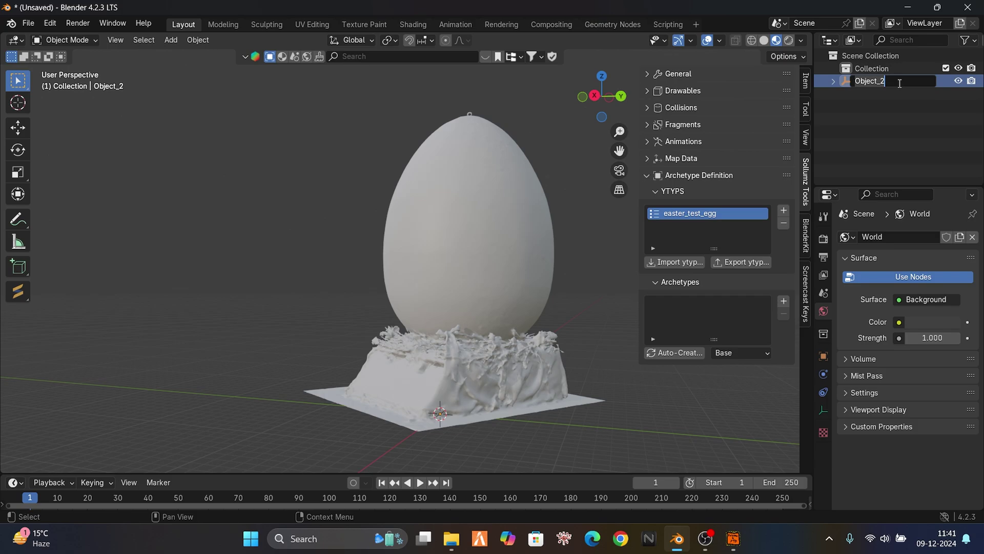
double_click(697, 214)
left_click(697, 214)
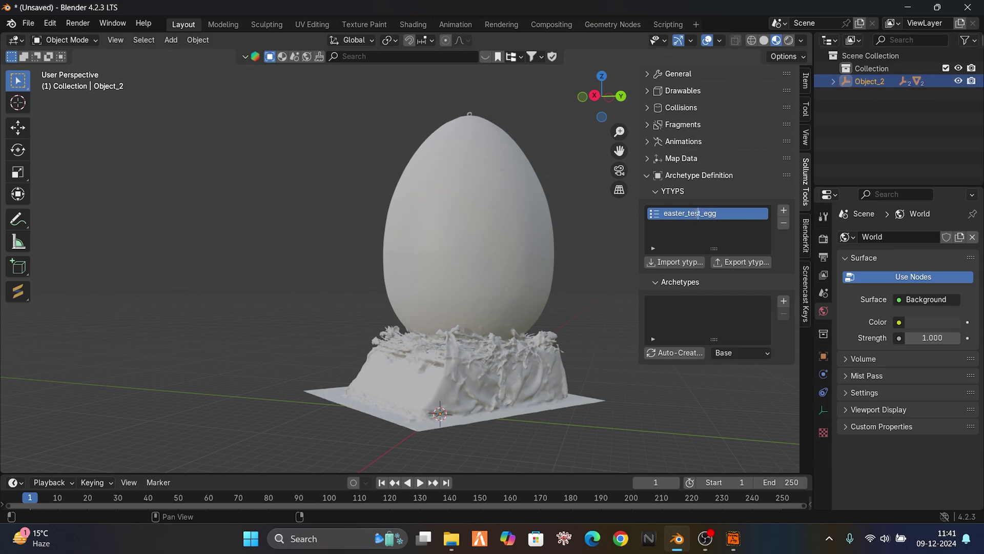
key("ctrl+a")
key("ctrl+c")
double_click(875, 82)
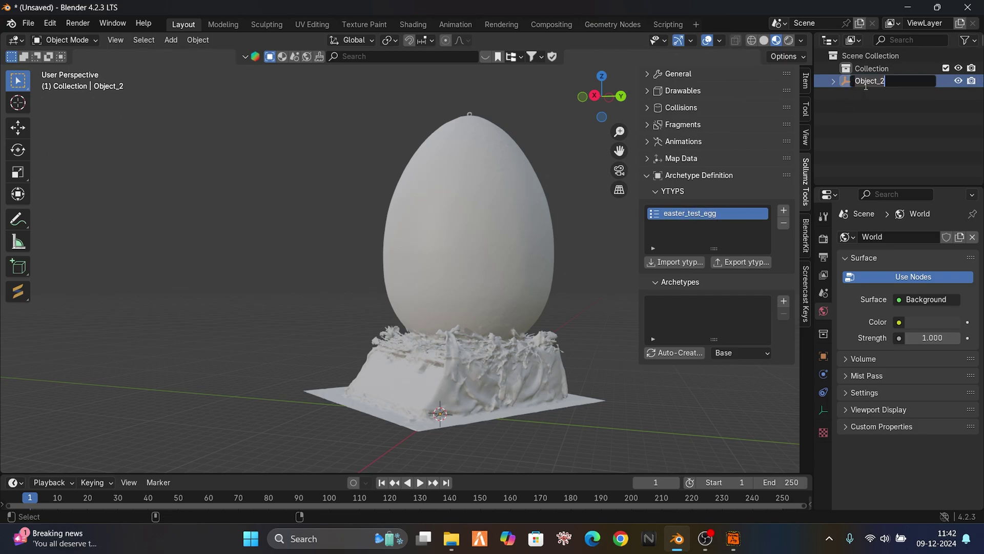
key("ctrl+v")
left_click(888, 114)
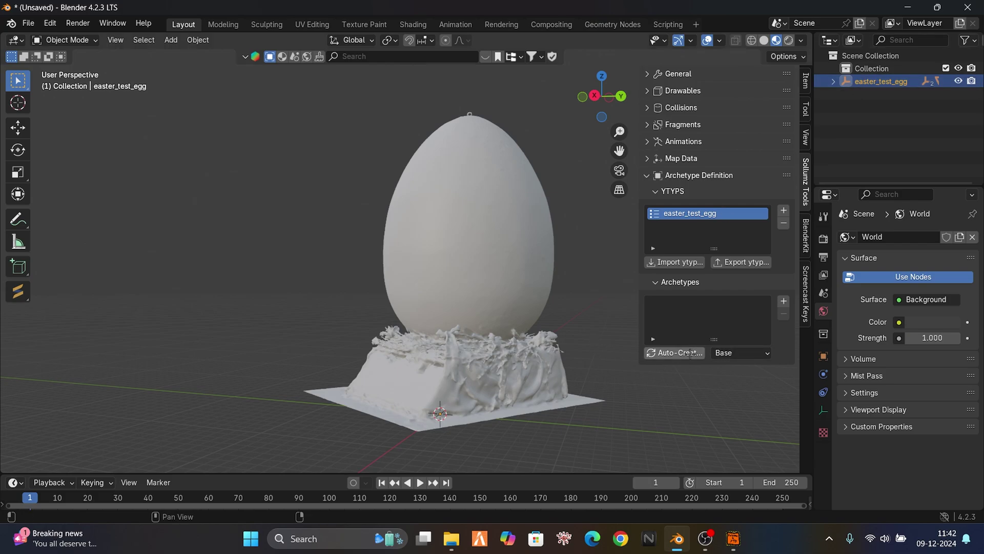
Auto-create a Base easter_test_egg archetype and check its Lod Distance of 60.00.
left_click(723, 353)
left_click(733, 385)
left_click(663, 353)
scroll(664, 348, "down", 5)
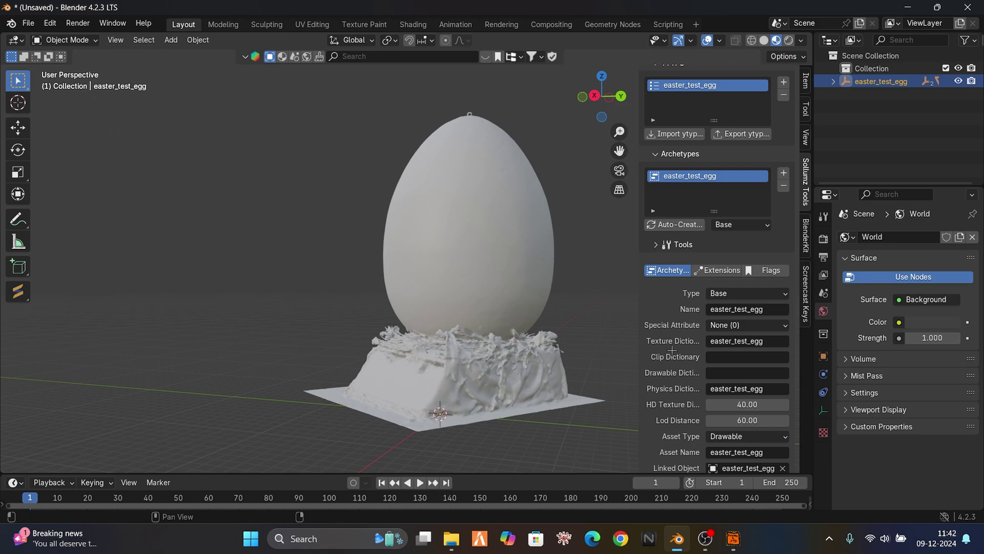
scroll(658, 300, "down", 1)
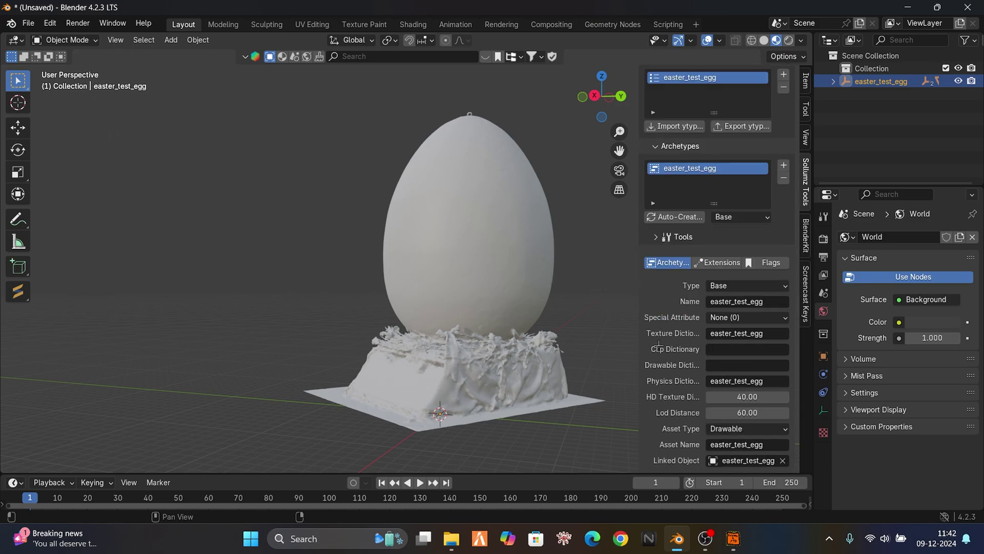
left_click(746, 413)
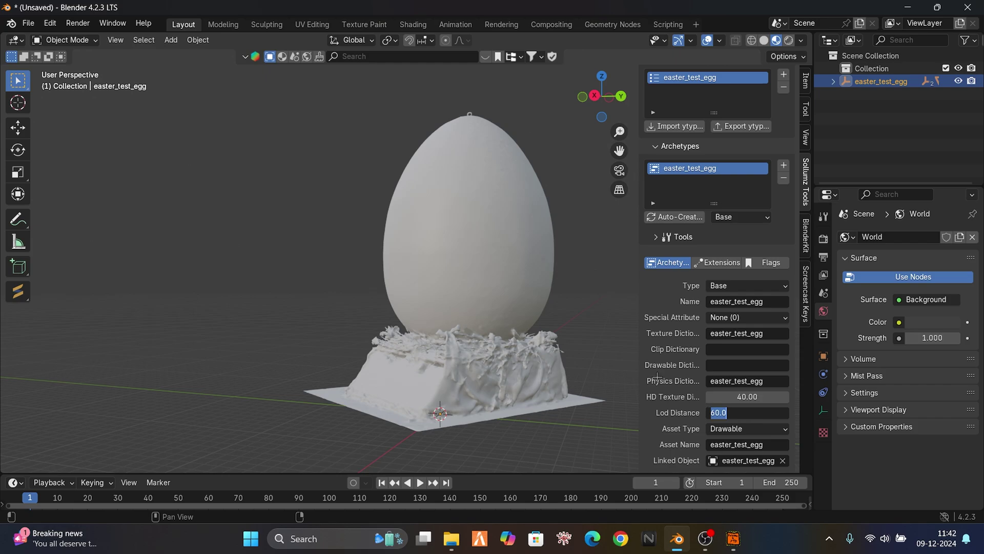
scroll(762, 358, "up", 5)
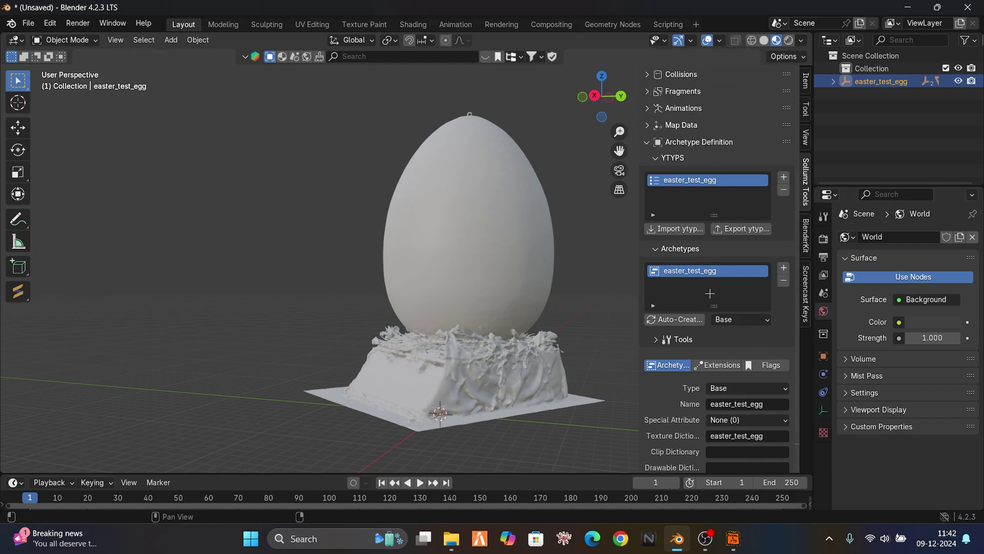
Export easter_test_egg.ytyp.xml into a new Desktop folder named easteregg.
left_click(746, 228)
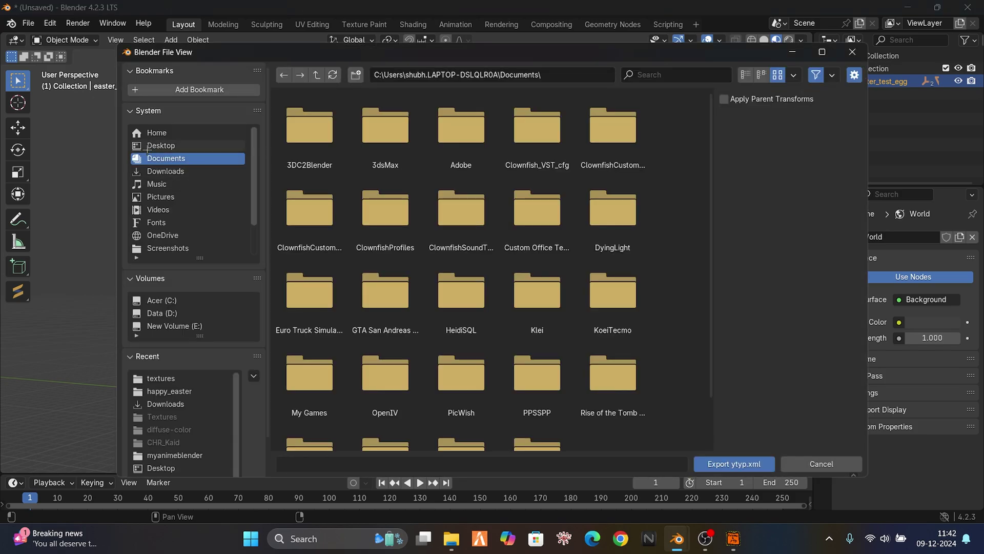
left_click(148, 148)
left_click(356, 75)
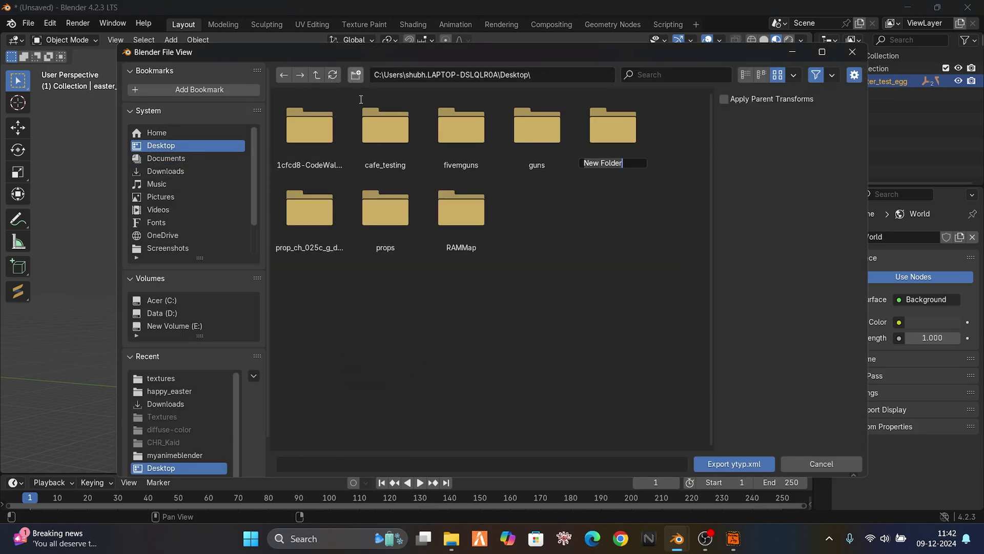
type("easteregg")
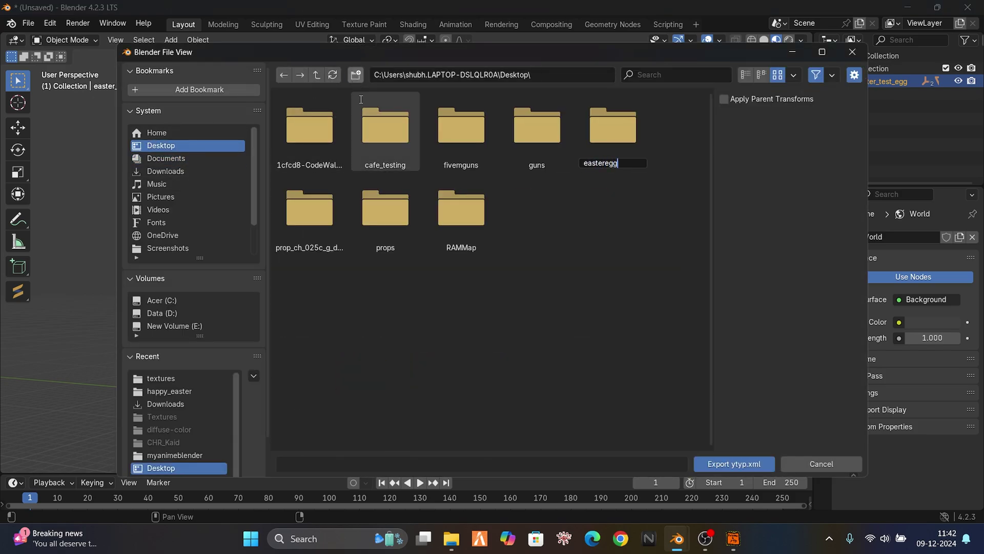
key("Return")
double_click(476, 123)
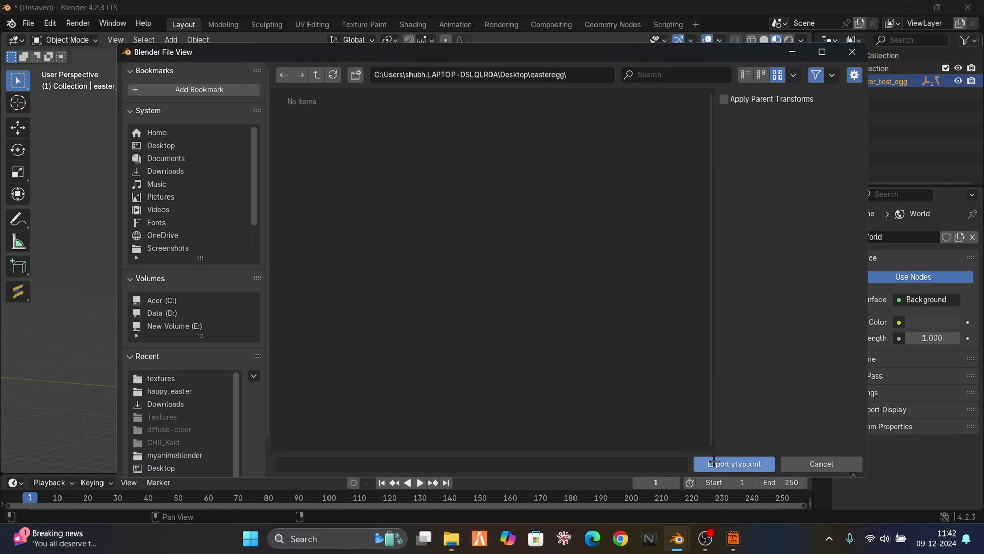
left_click(714, 461)
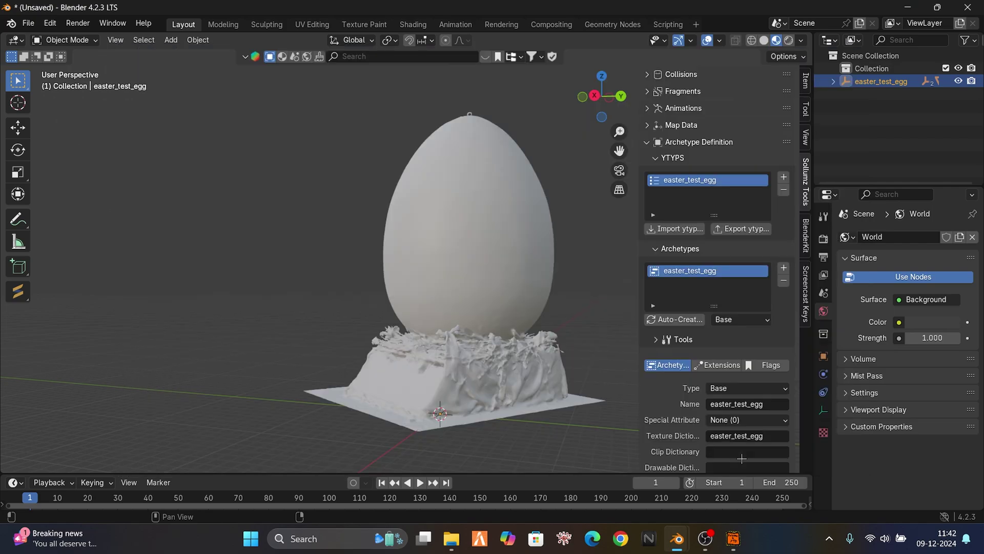
Select the easter_test_egg object together with its whole hierarchy.
left_click(835, 81)
left_click(835, 81)
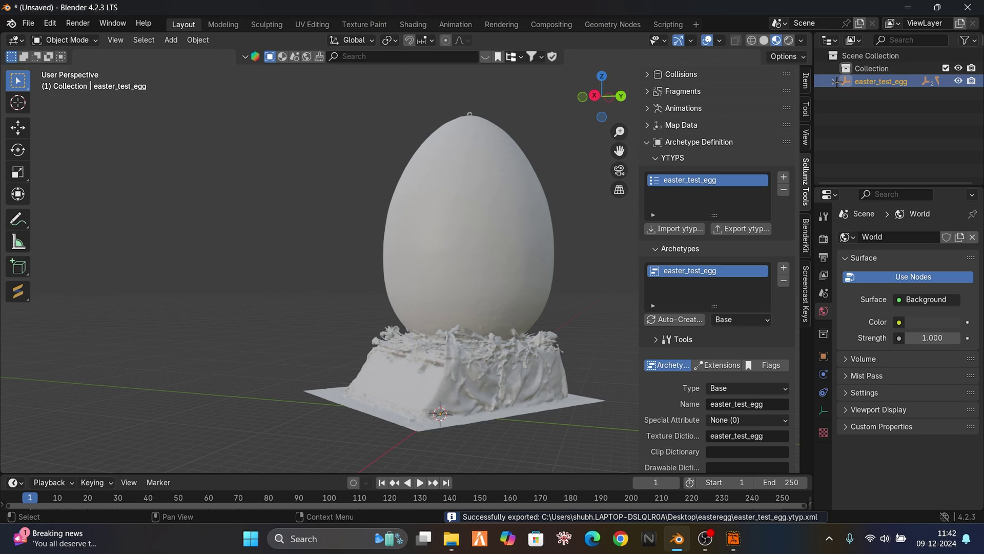
right_click(881, 80)
left_click(829, 119)
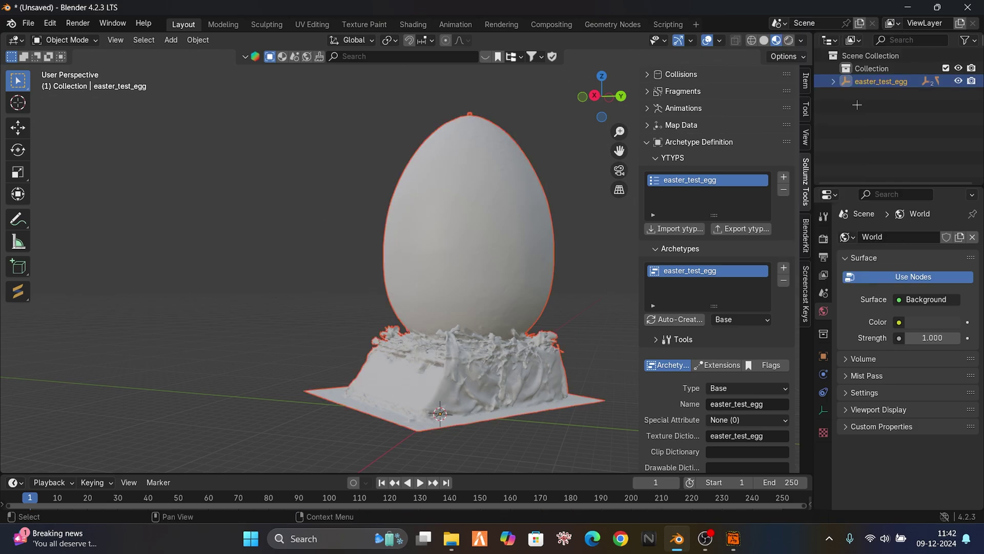
left_click(833, 81)
Export the egg as CodeWalker XML into the recent easteregg folder.
key("v")
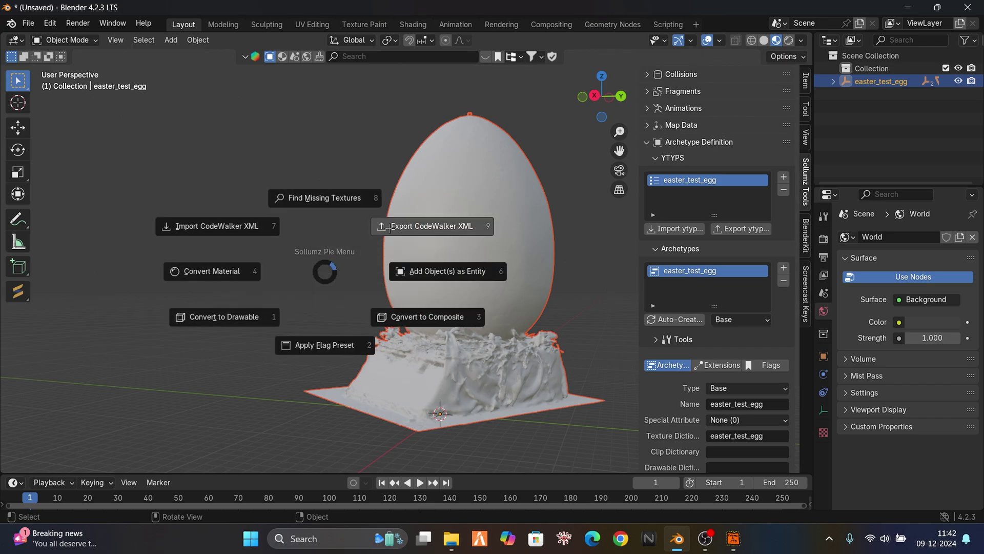
left_click(390, 228)
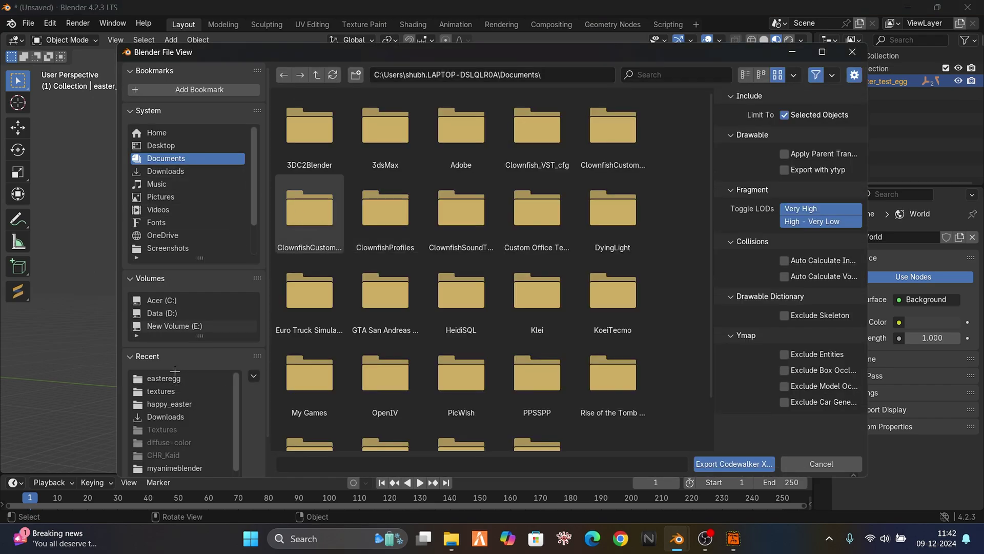
left_click(173, 377)
left_click(718, 463)
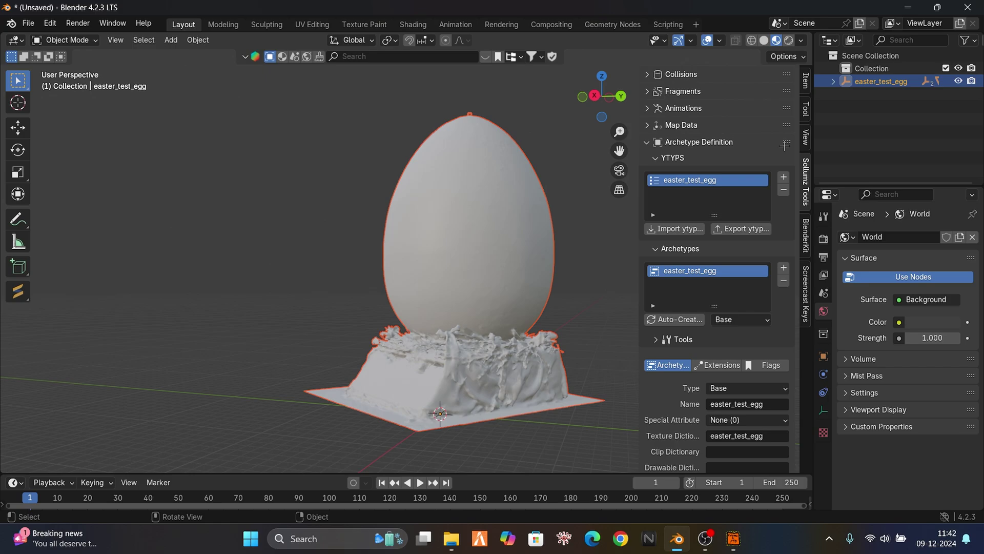
left_click(569, 213)
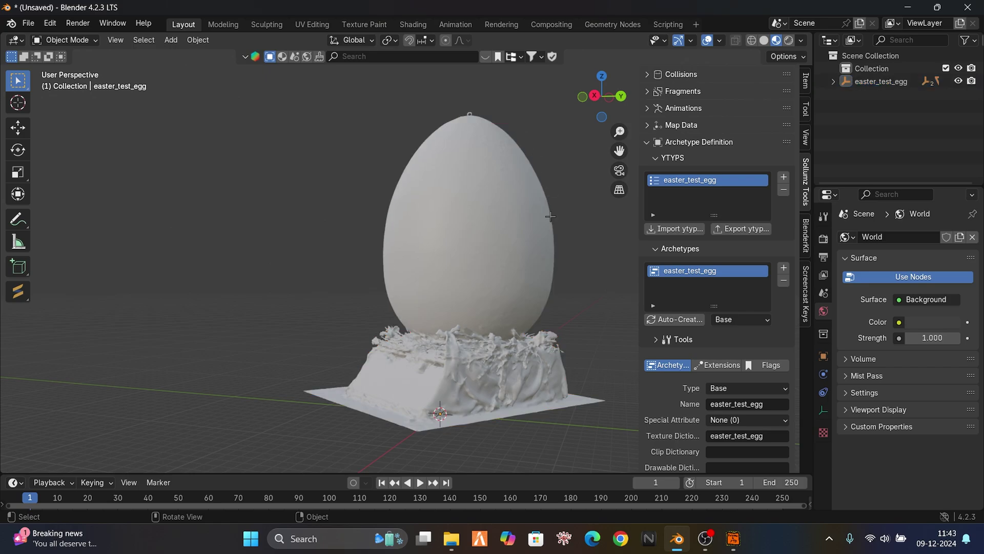
scroll(545, 239, "down", 4)
middle_click_drag(567, 240, 562, 298)
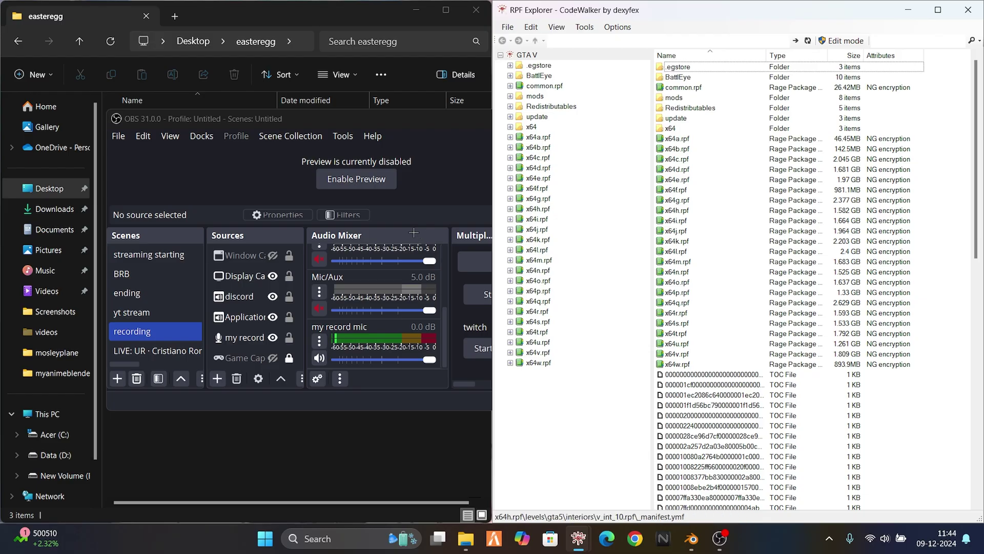
Select both exported easter_test_egg XML files in File Explorer.
left_click(320, 18)
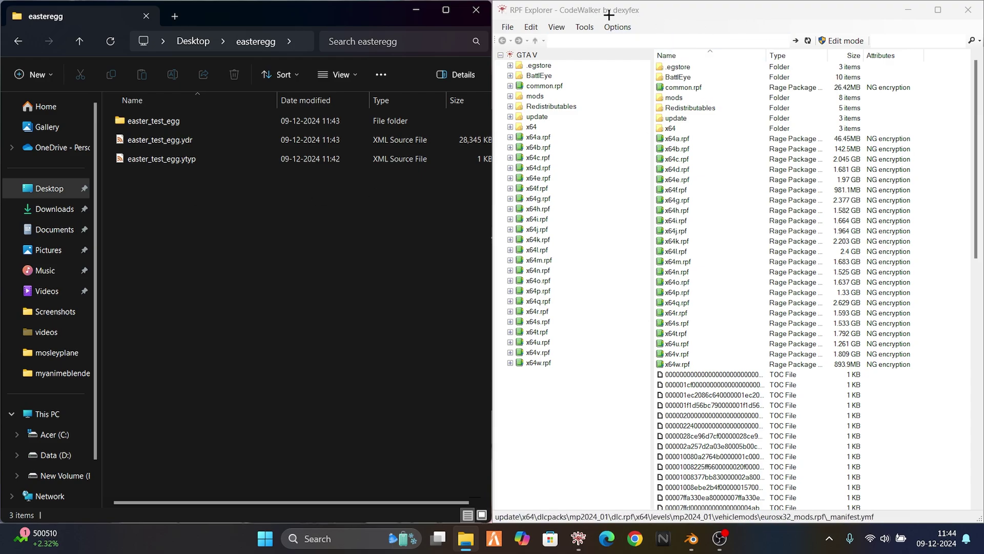
left_click(536, 97)
left_click_drag(260, 249, 214, 134)
Enable edit mode in RPF Explorer and import the egg's ydr and ytyp into mods.
left_click(830, 37)
left_click(841, 41)
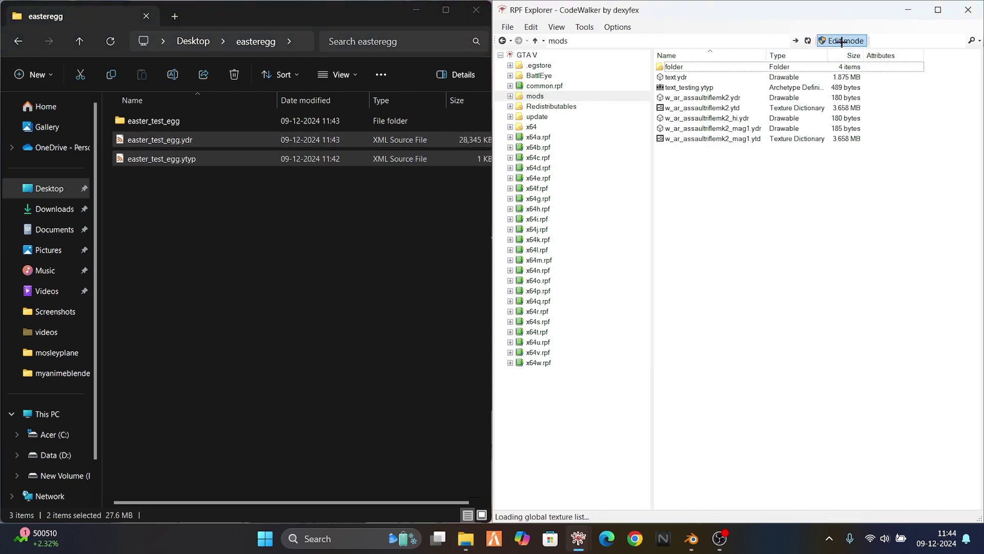
left_click(527, 319)
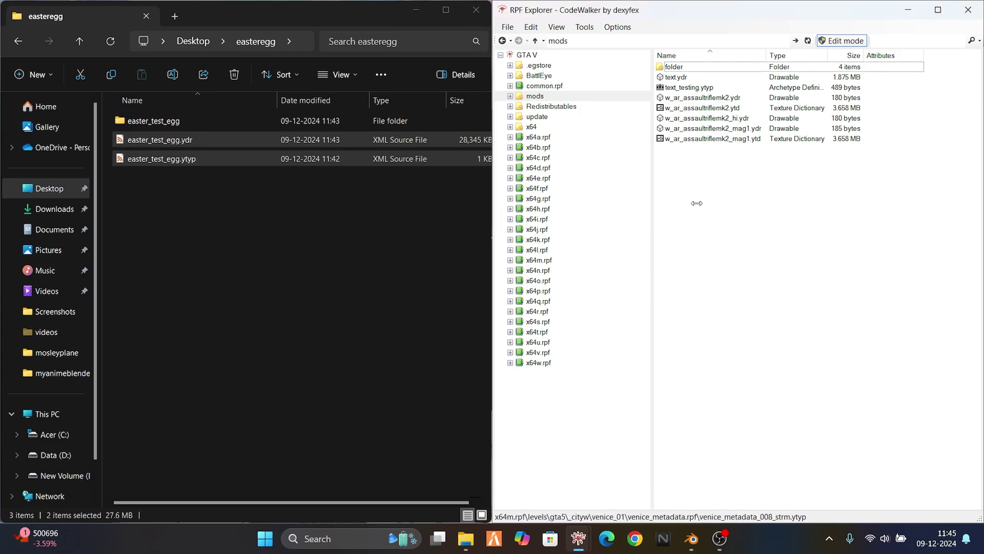
left_click(721, 537)
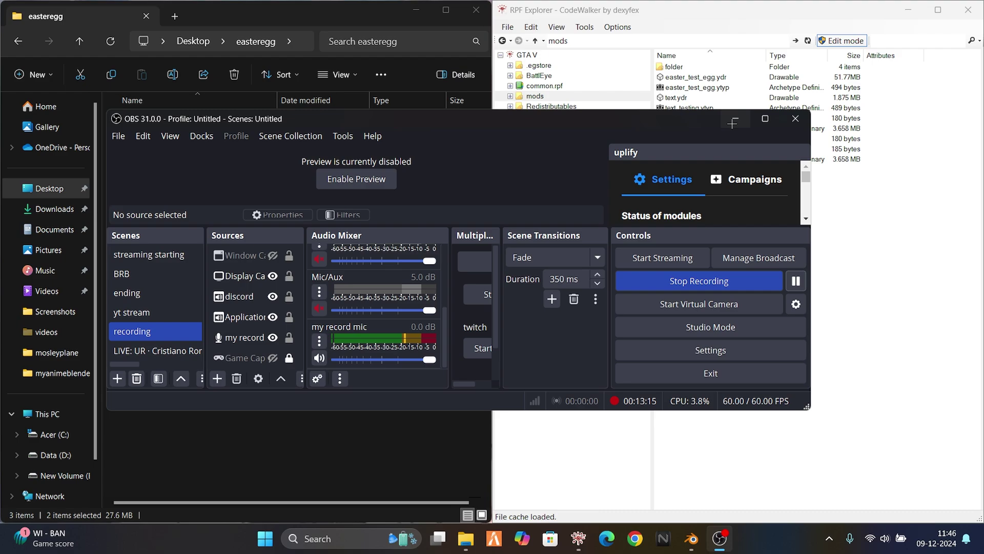
left_click(733, 121)
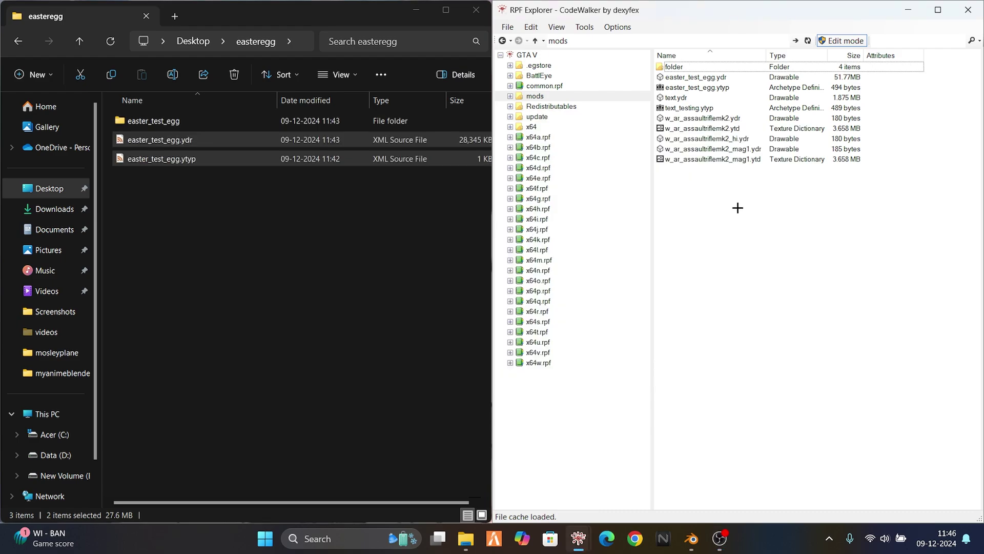
left_click(711, 76)
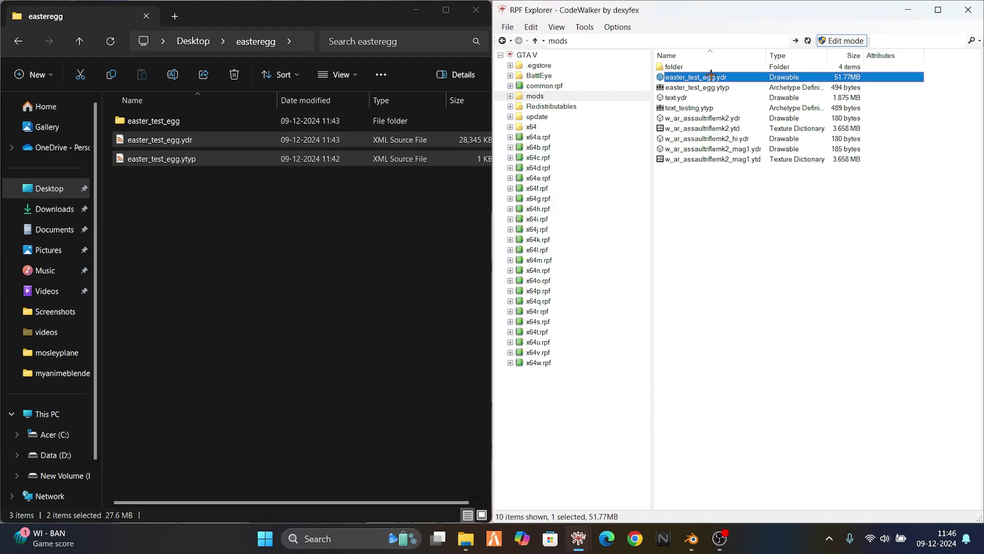
double_click(711, 76)
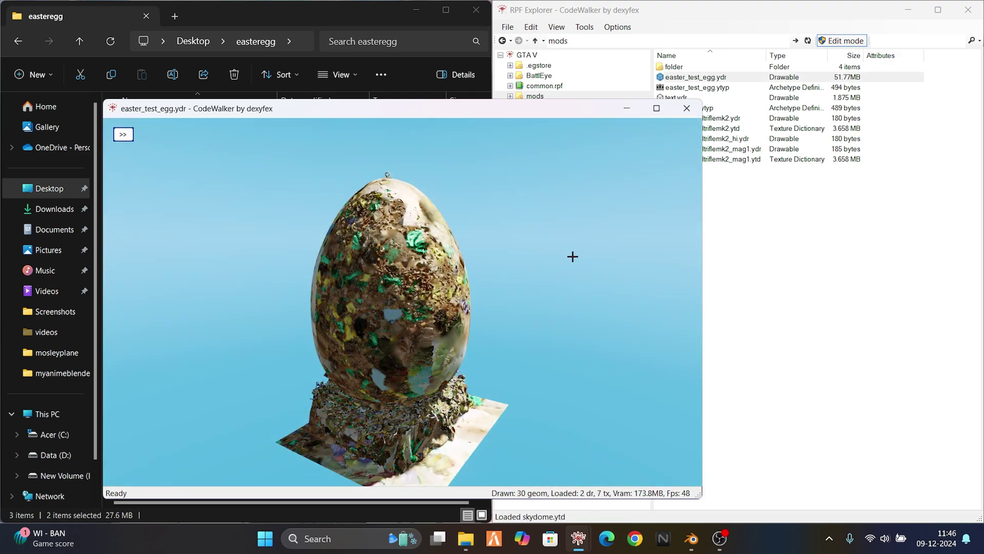
left_click_drag(572, 256, 482, 251)
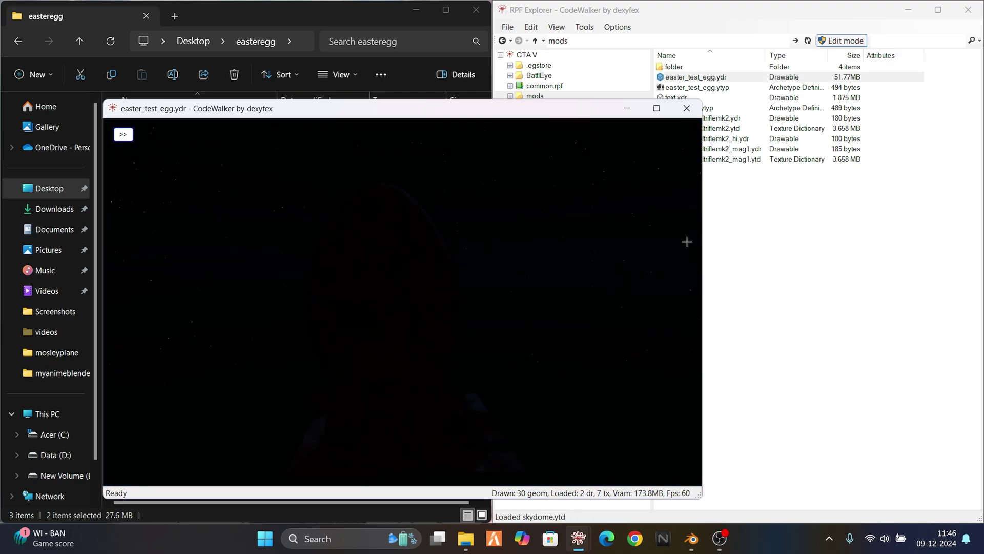
left_click_drag(605, 272, 272, 323)
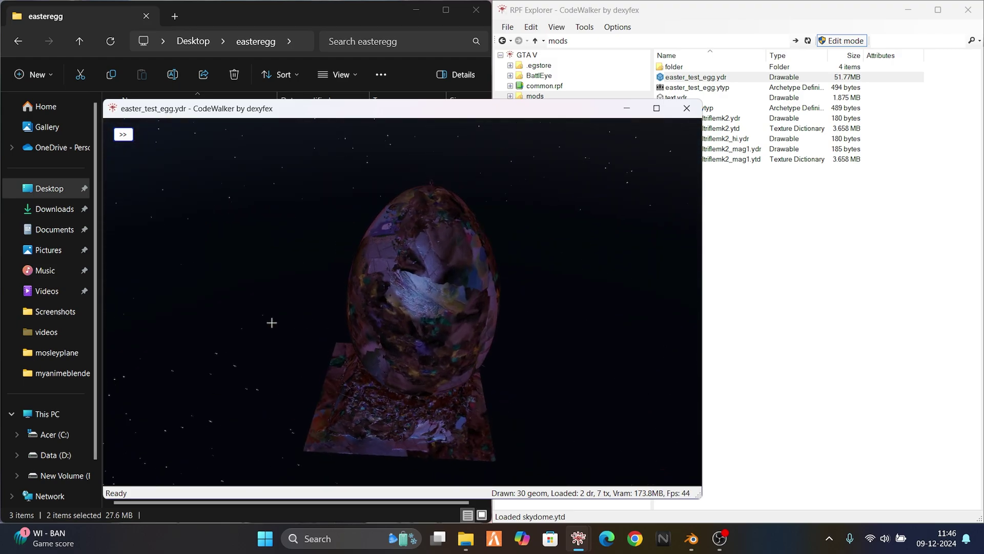
scroll(420, 306, "up", 5)
scroll(419, 305, "up", 8)
left_click_drag(457, 325, 432, 339)
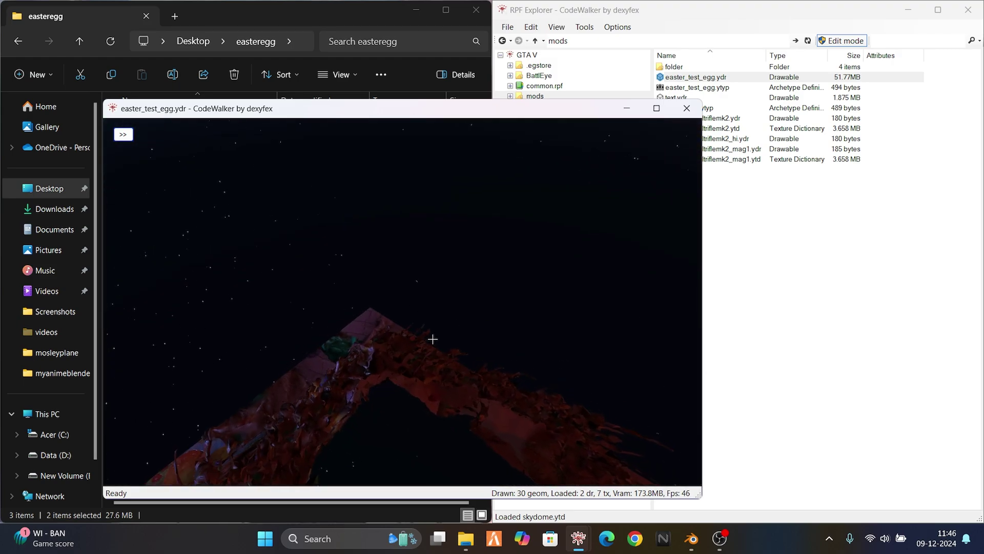
scroll(433, 339, "down", 5)
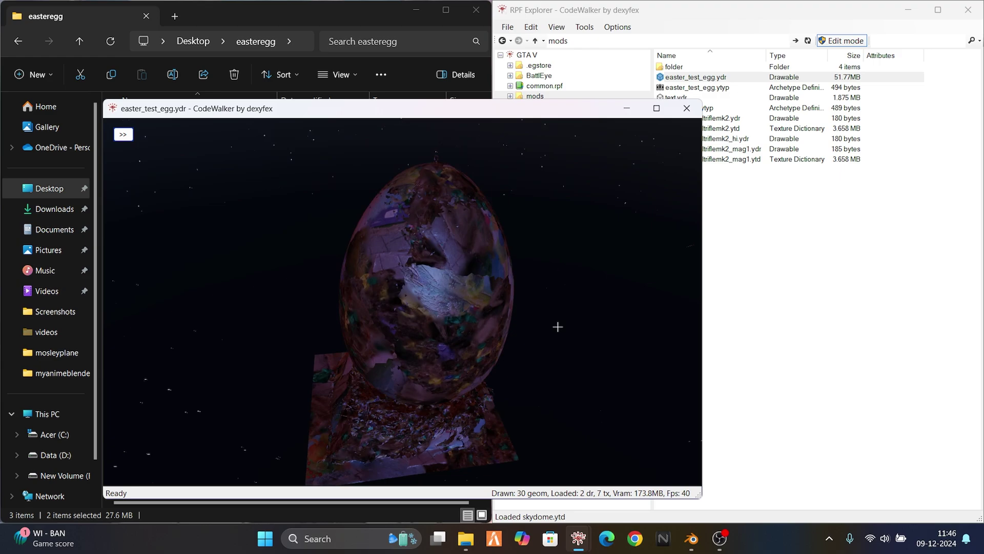
left_click_drag(576, 319, 598, 310)
scroll(597, 310, "down", 5)
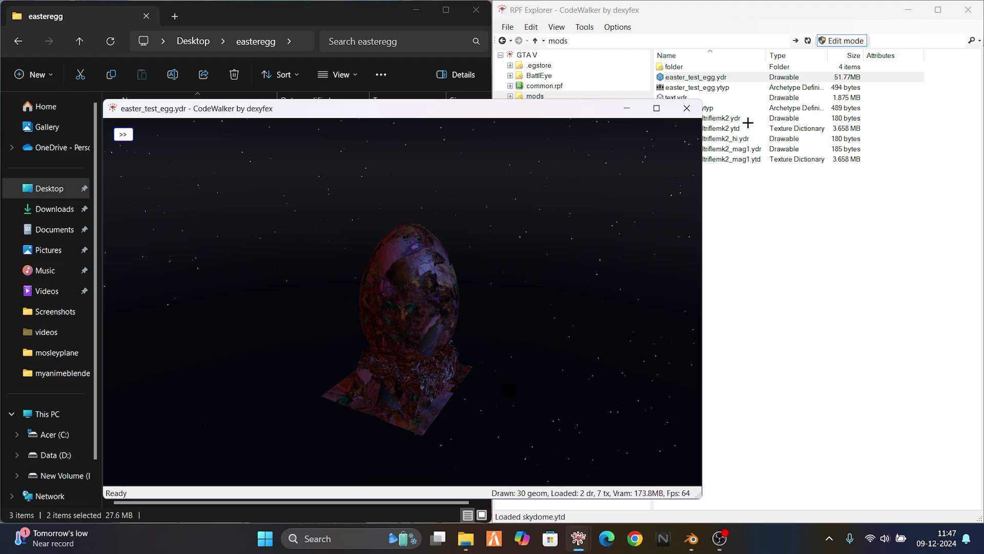
Copy the egg's ydr and ytyp into easteregg, close RPF Explorer, and maximize the world view.
key("alt+F4")
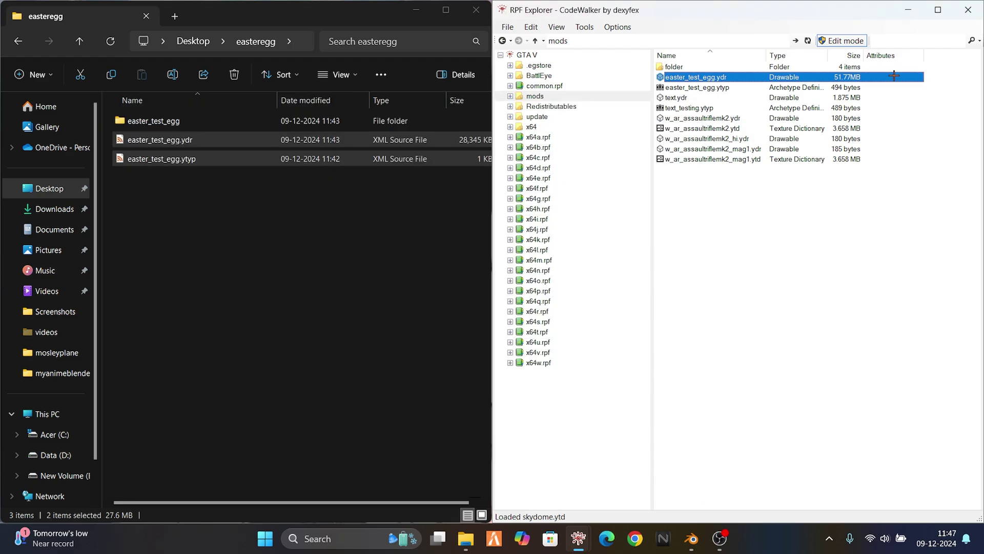
left_click(690, 87)
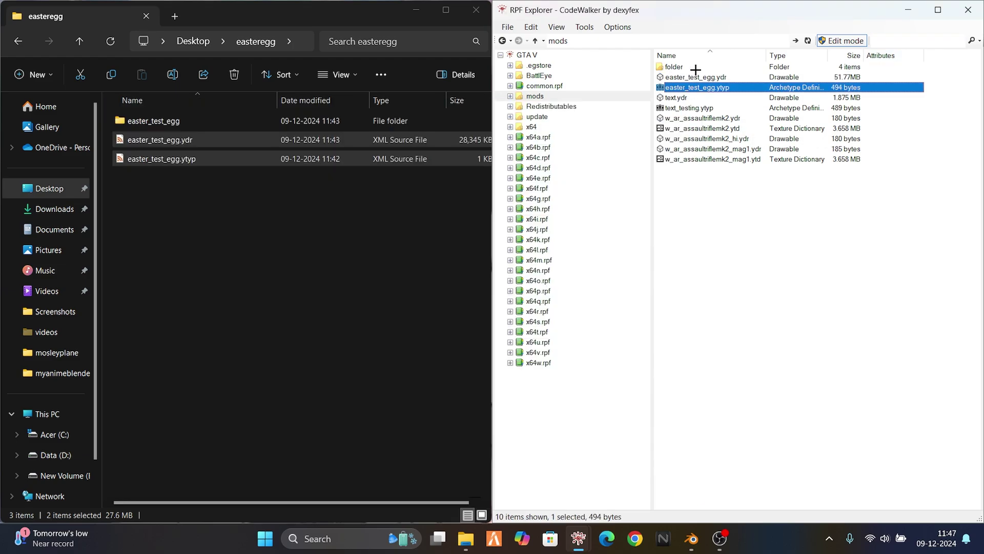
left_click(695, 78, "ctrl")
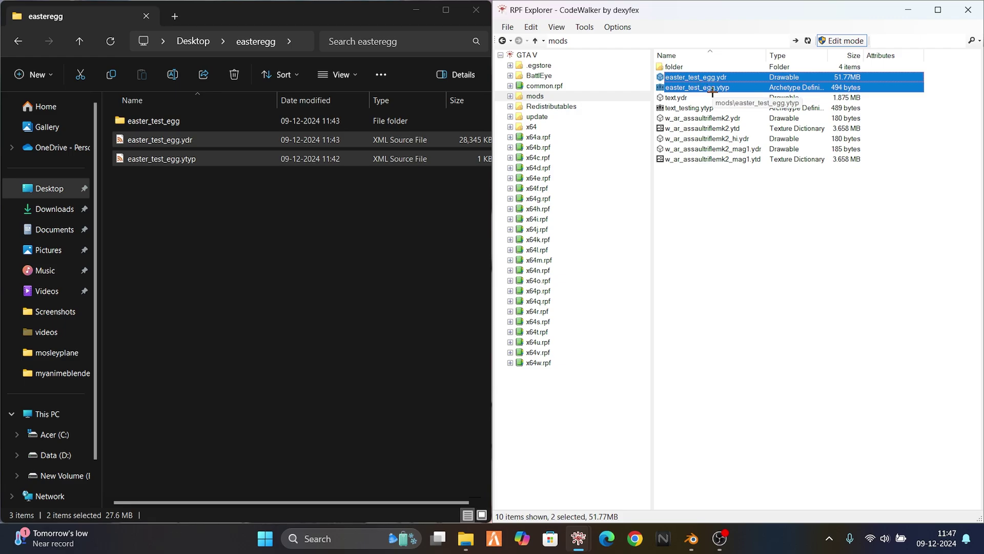
left_click(248, 239)
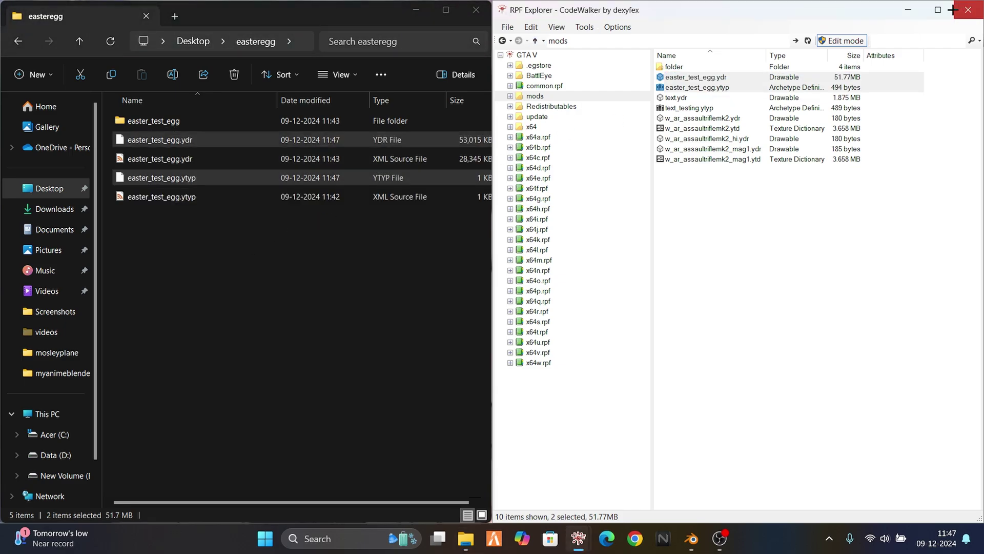
left_click(955, 9)
left_click(943, 9)
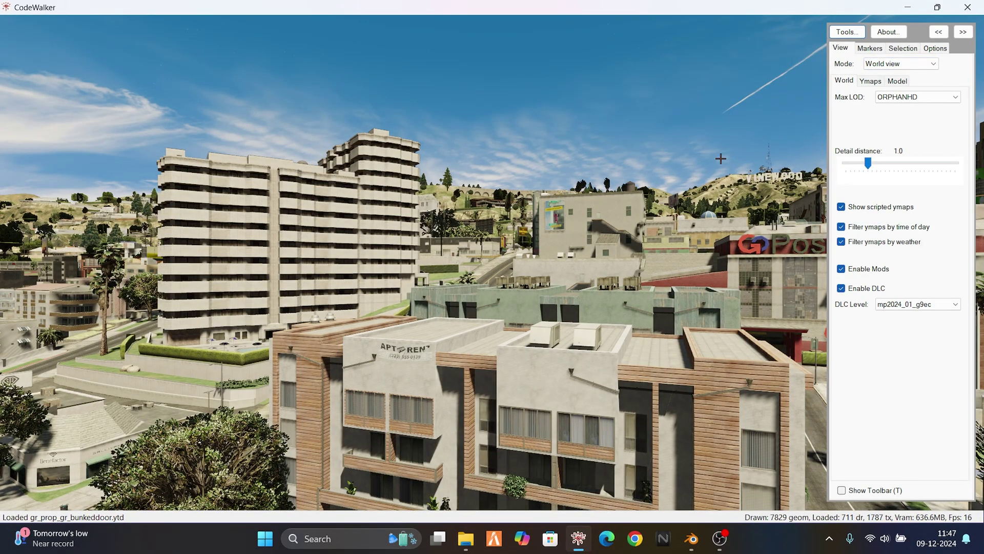
Load the Desktop easteregg folder's ytyp and ydr into a new CodeWalker project.
left_click_drag(538, 304, 533, 306)
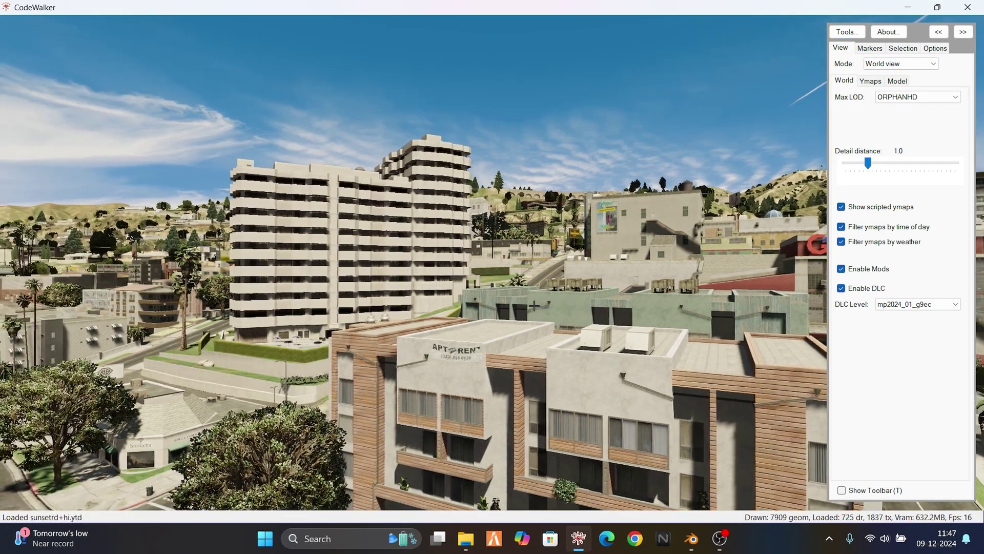
key("t")
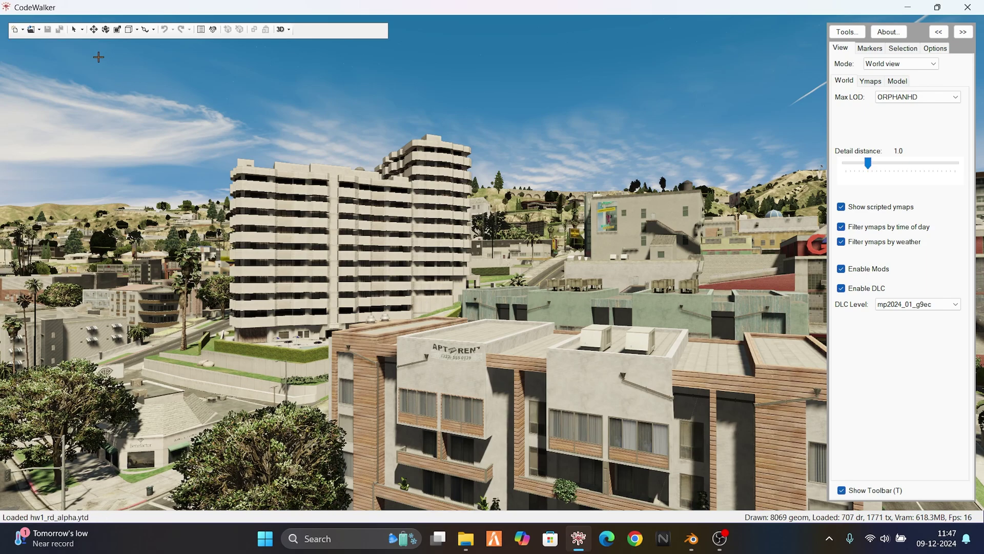
left_click(32, 29)
left_click(45, 60)
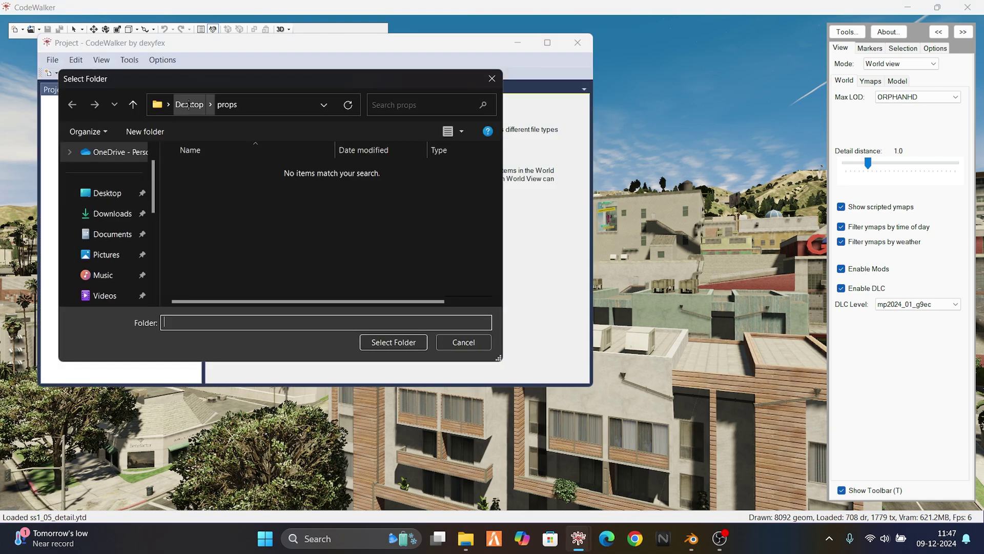
left_click(108, 195)
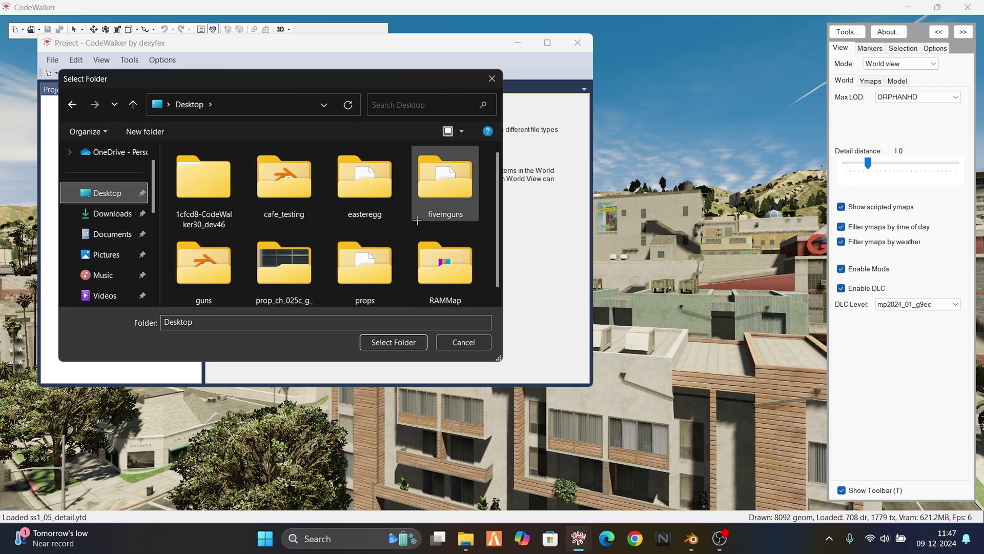
left_click(365, 182)
left_click(387, 341)
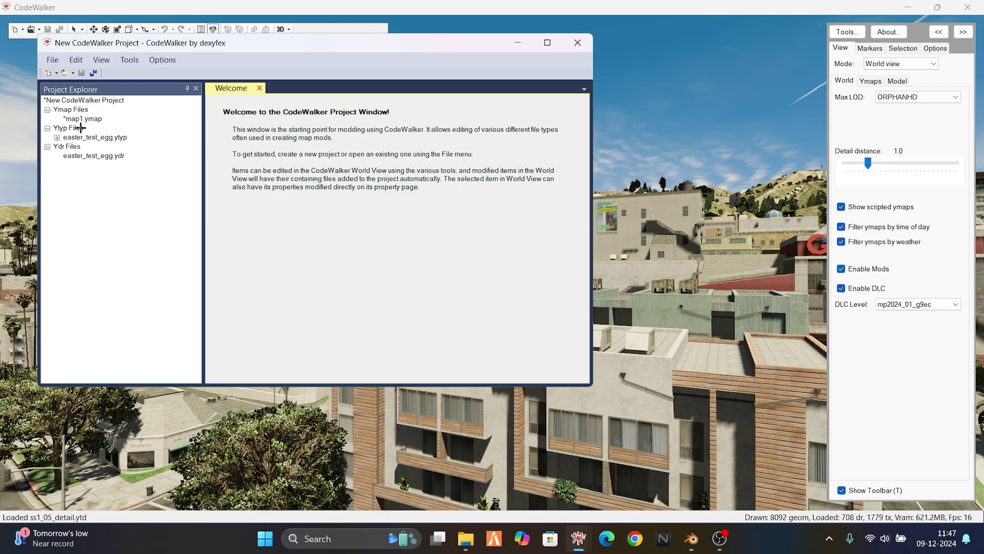
Open the easter_test_egg archetype's properties from easter_test_egg.ytyp > Archetypes.
left_click(58, 137)
left_click(66, 147)
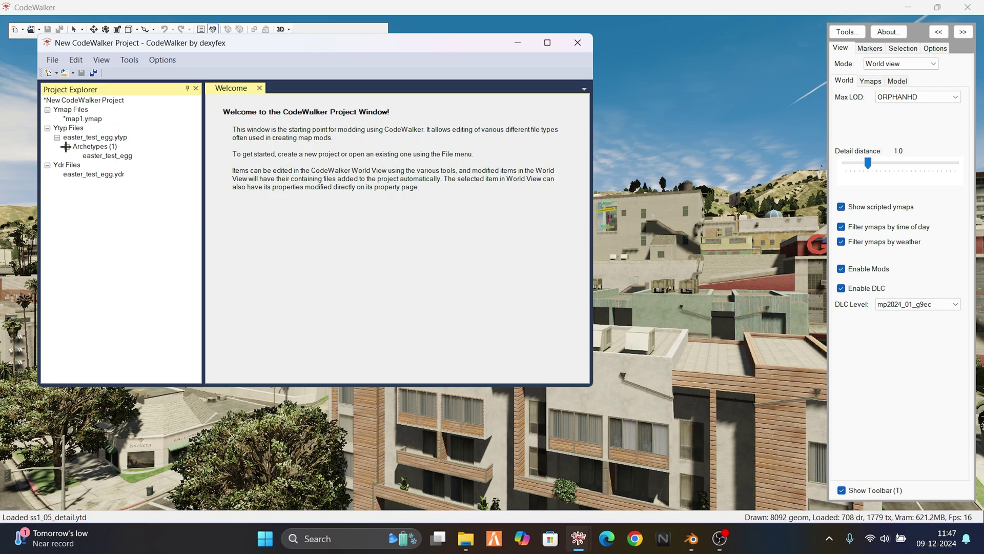
left_click(95, 156)
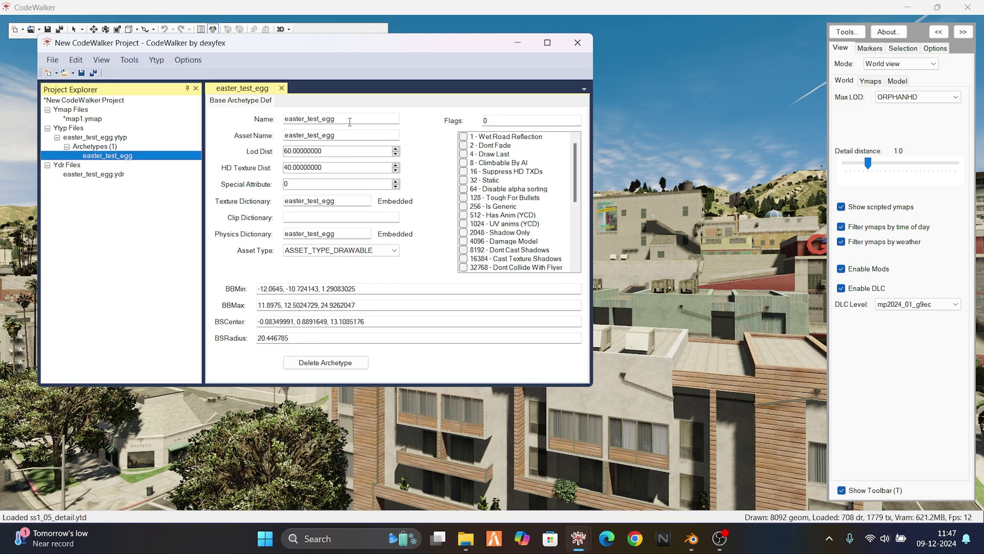
Add a new entity to map1.ymap using archetype easter_test_egg with LodDist 500.
double_click(350, 121)
key("ctrl+c")
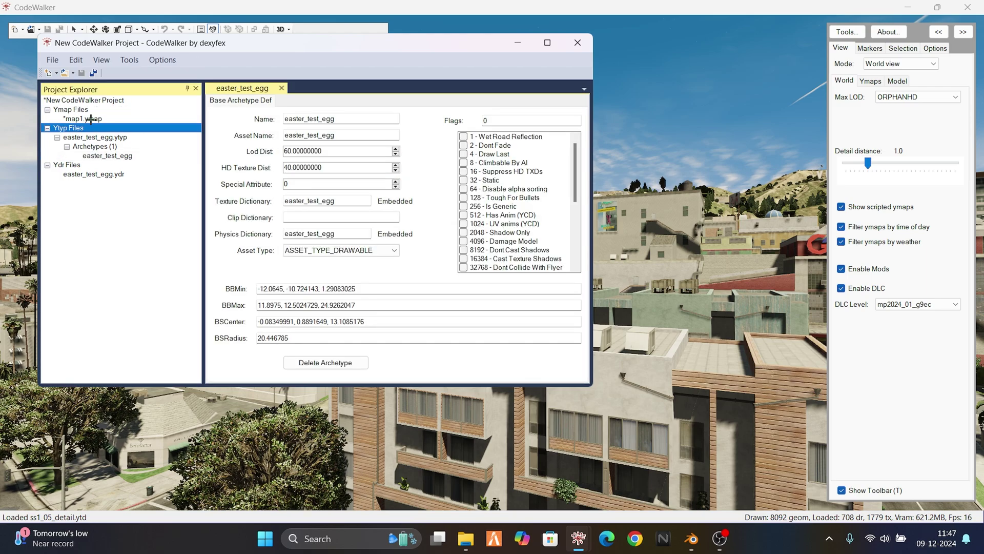
left_click(82, 119)
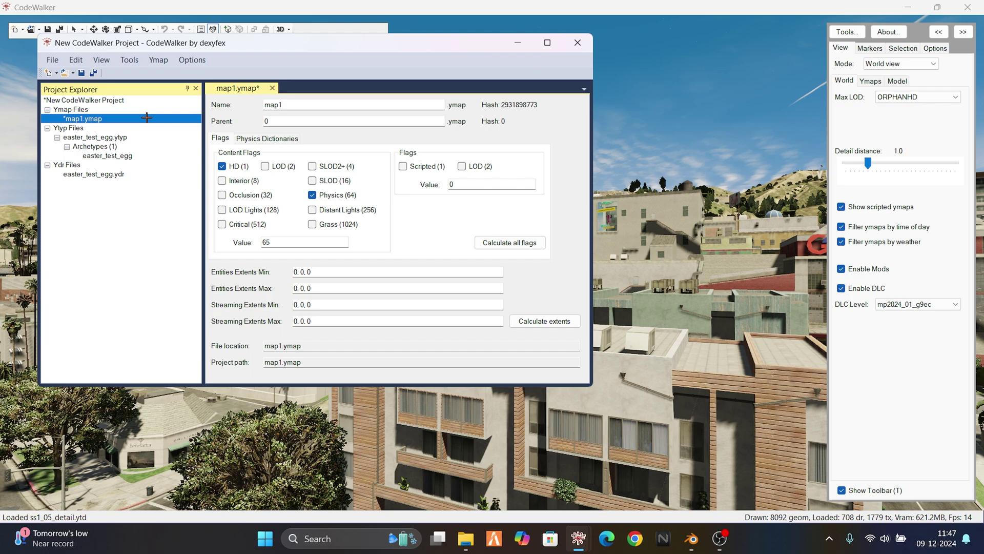
left_click(158, 60)
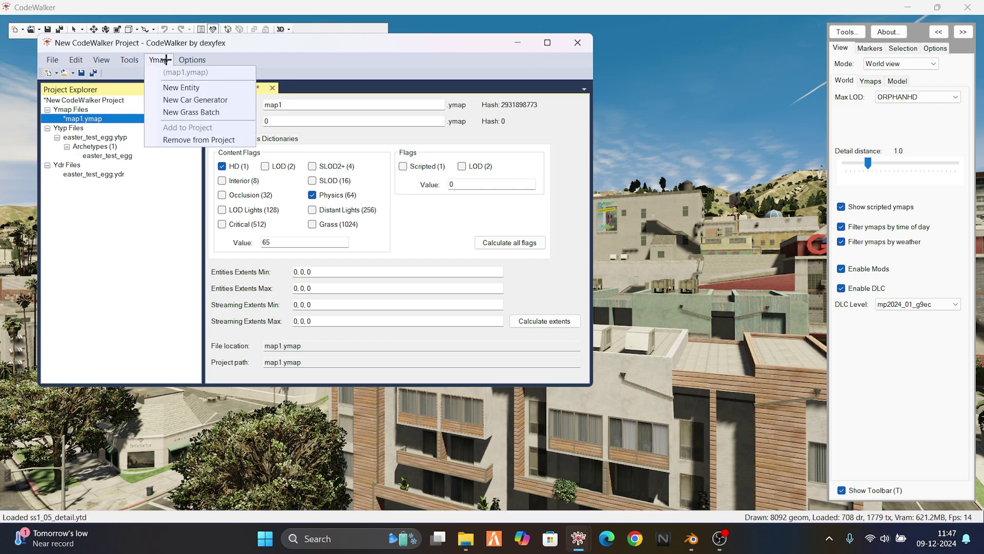
left_click(199, 88)
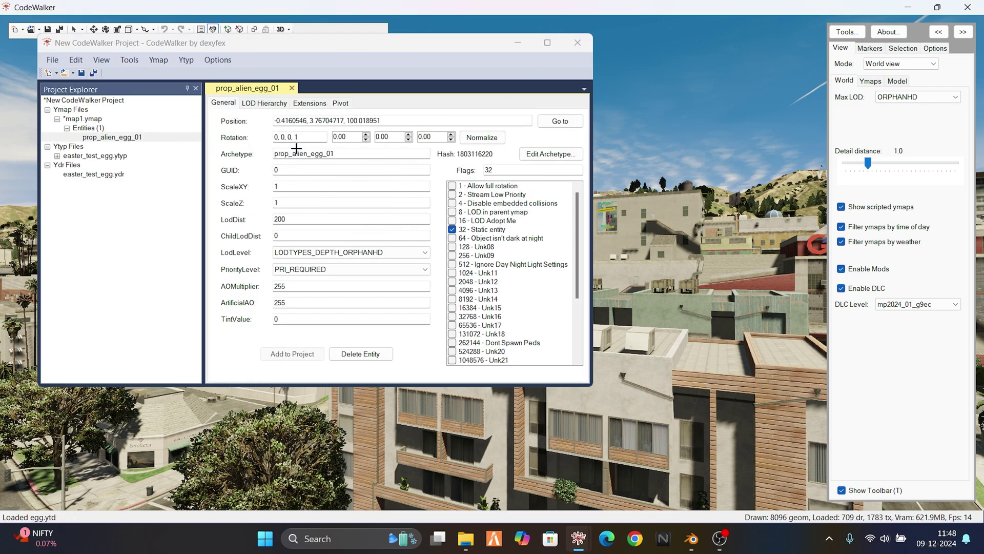
double_click(333, 154)
key("ctrl+v")
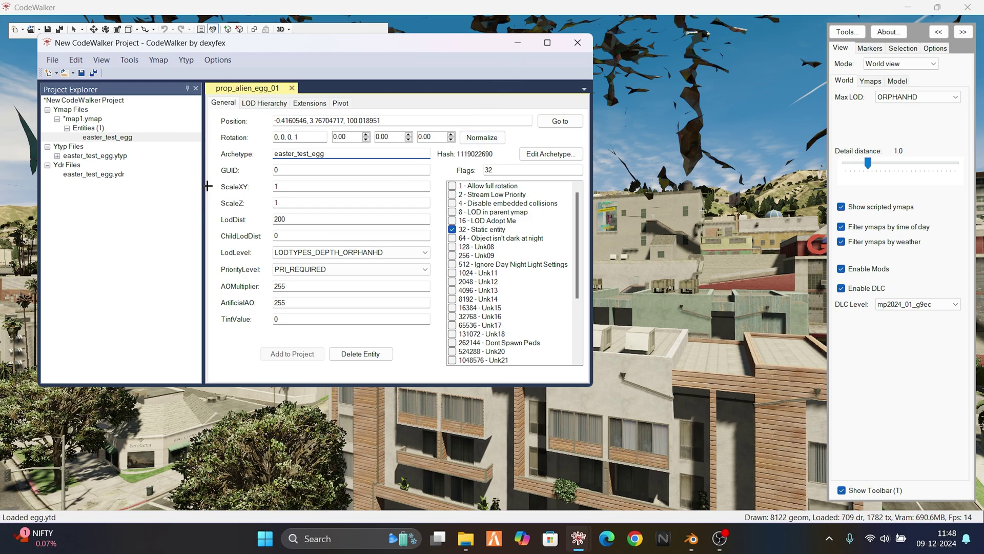
double_click(319, 216)
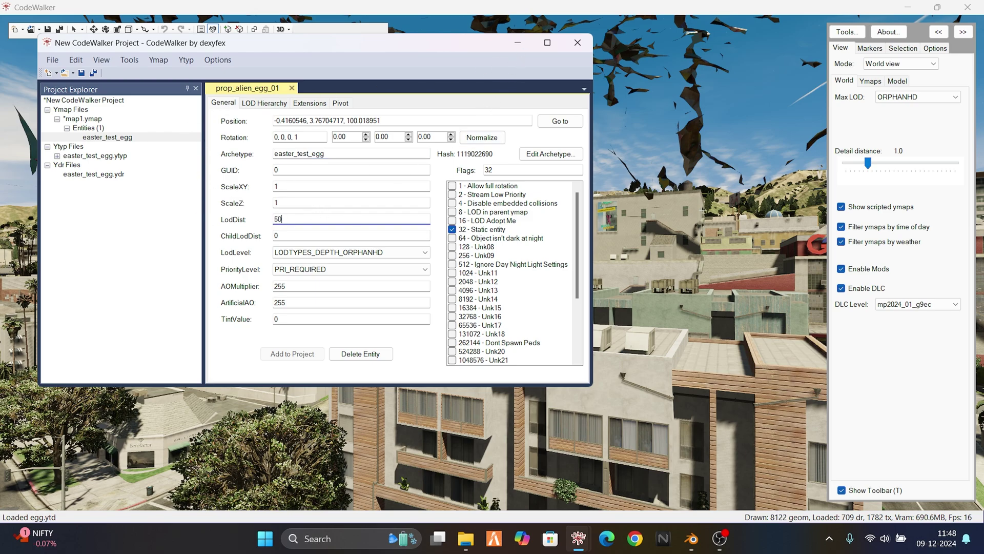
left_click(95, 193)
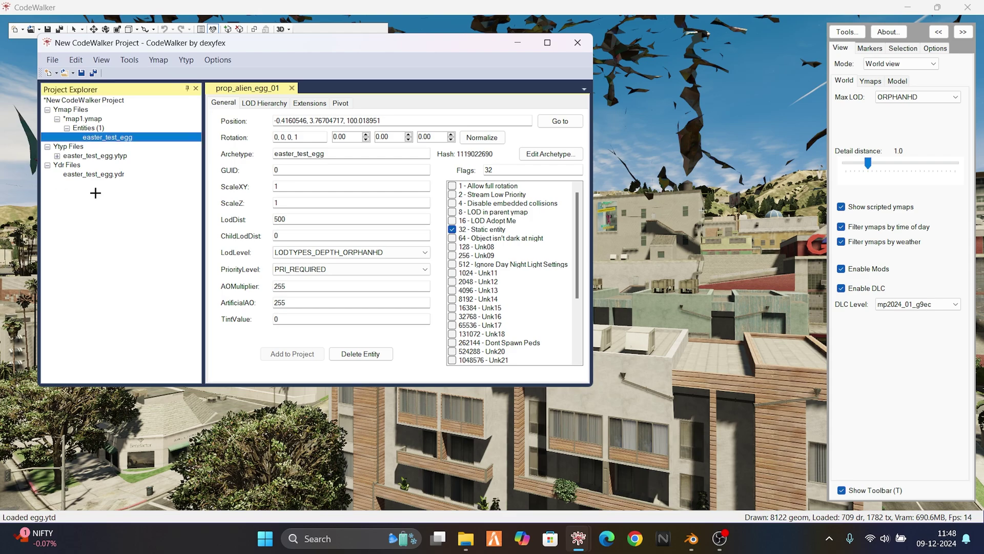
Set the easter_test_egg archetype's Lod Dist in the ytyp to 500, then hide the project window.
left_click(103, 153)
left_click(56, 156)
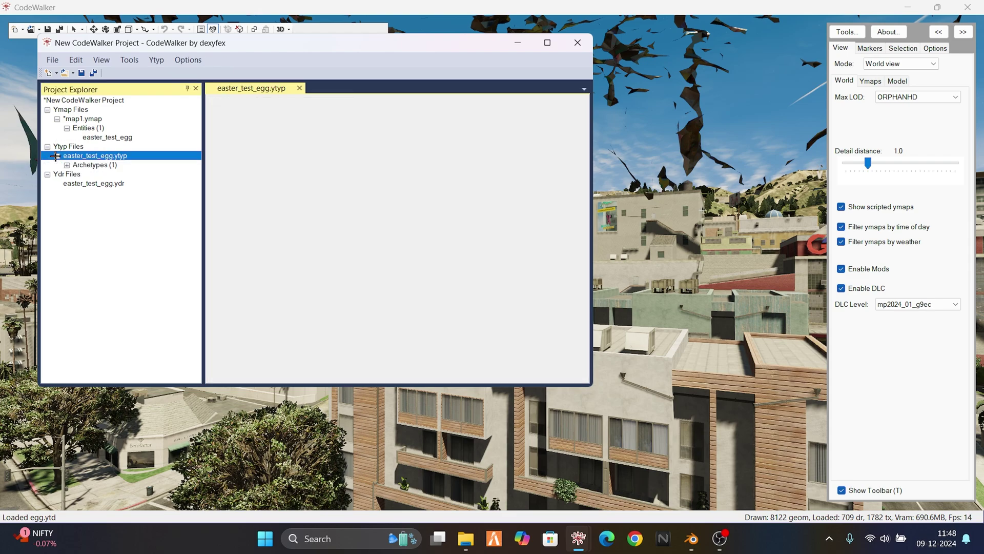
double_click(92, 165)
left_click(133, 182)
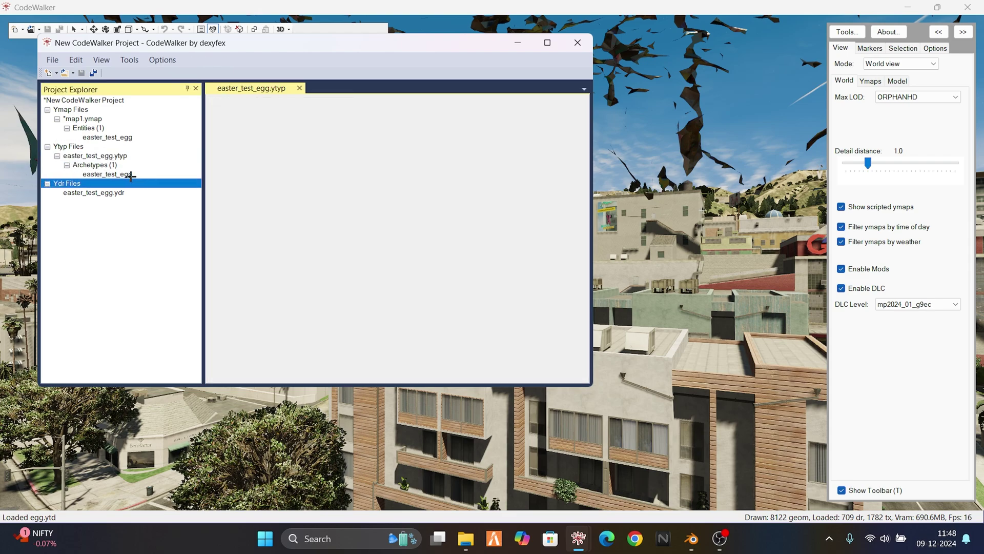
left_click(131, 175)
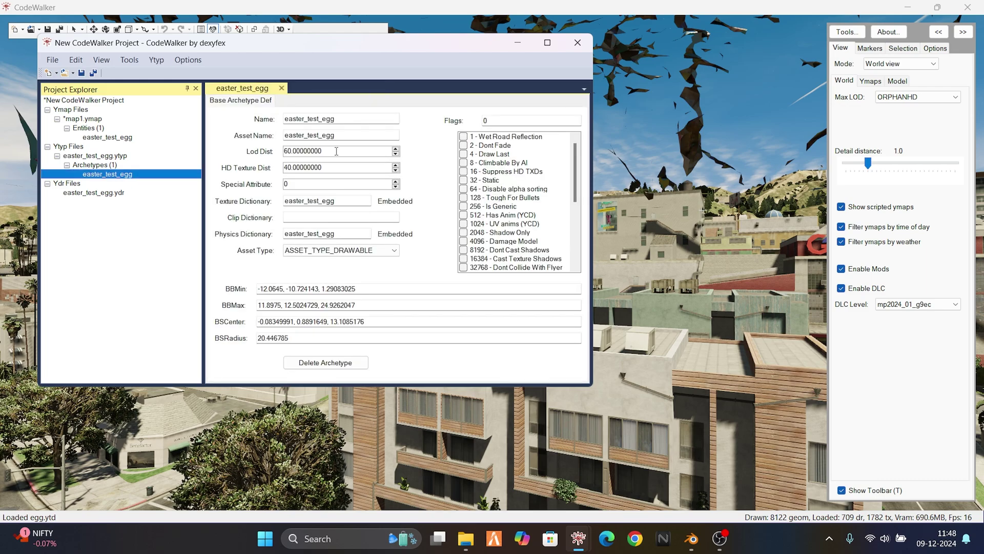
left_click(336, 151)
type("500")
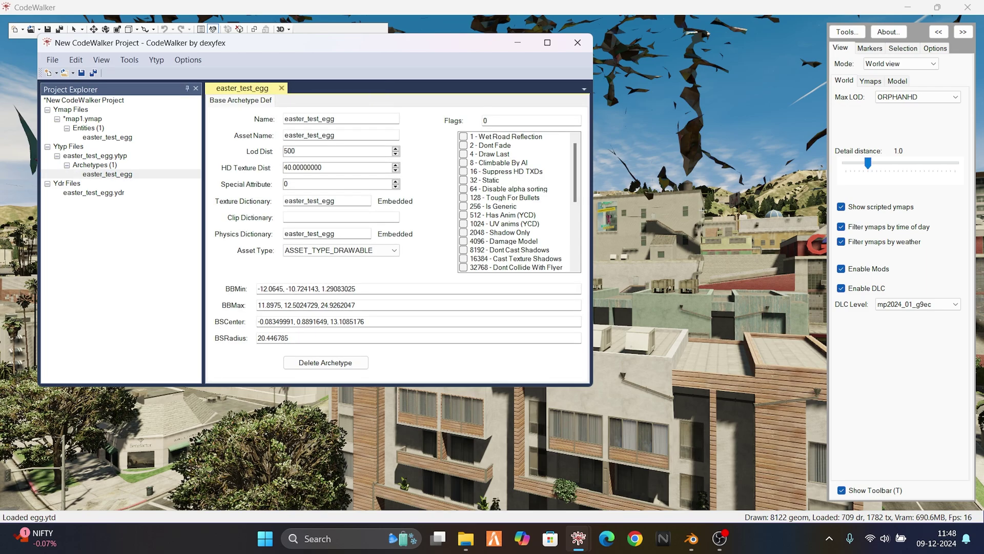
left_click(103, 218)
left_click(517, 44)
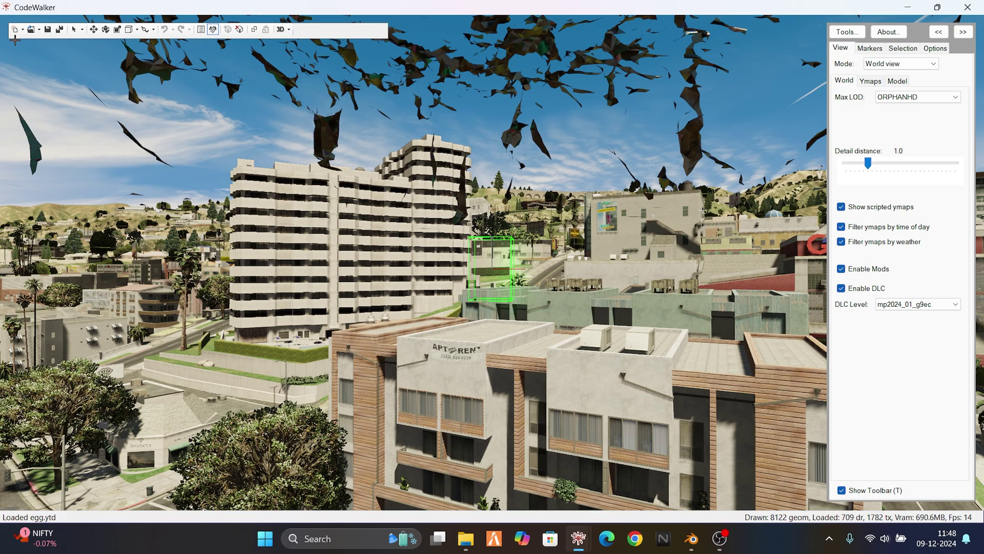
Raise the egg slightly along its vertical axis with the Move tool.
left_click(93, 29)
key("s")
left_click_drag(502, 334, 505, 358)
key("s")
left_click_drag(610, 313, 623, 331)
key("s")
key("w")
key("d")
key("s")
key("s")
Re-centre the world view on the egg from a short distance away.
key("alt+Tab")
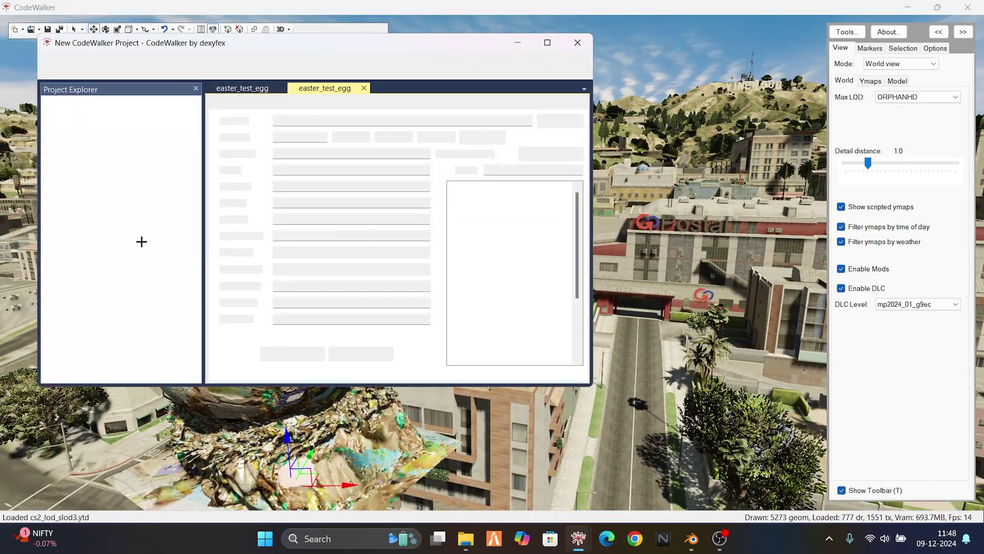
left_click(517, 44)
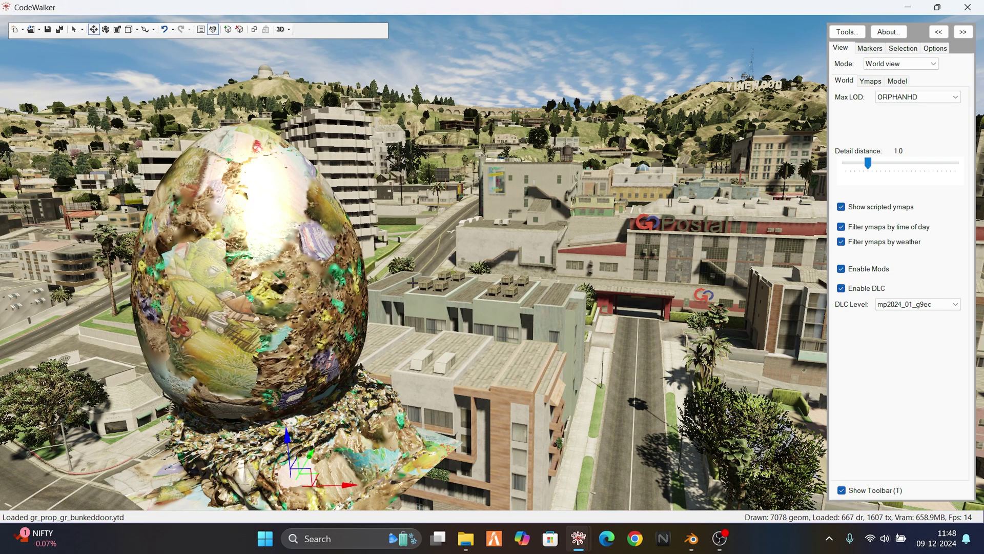
key("s")
left_click_drag(471, 410, 463, 416)
key("s")
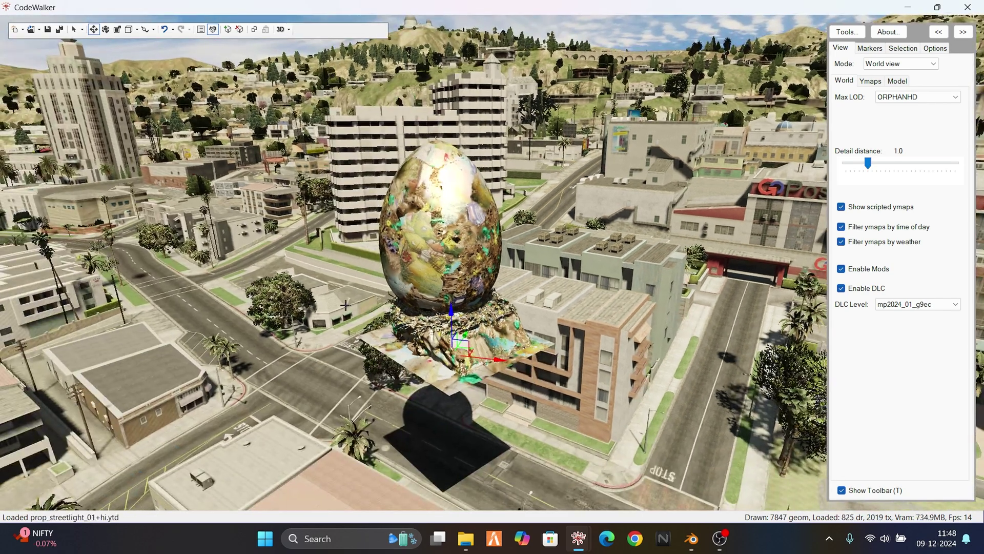
Generate the _manifest.ymf linking map1 to easter_test_egg, then close the project window.
key("alt+Tab")
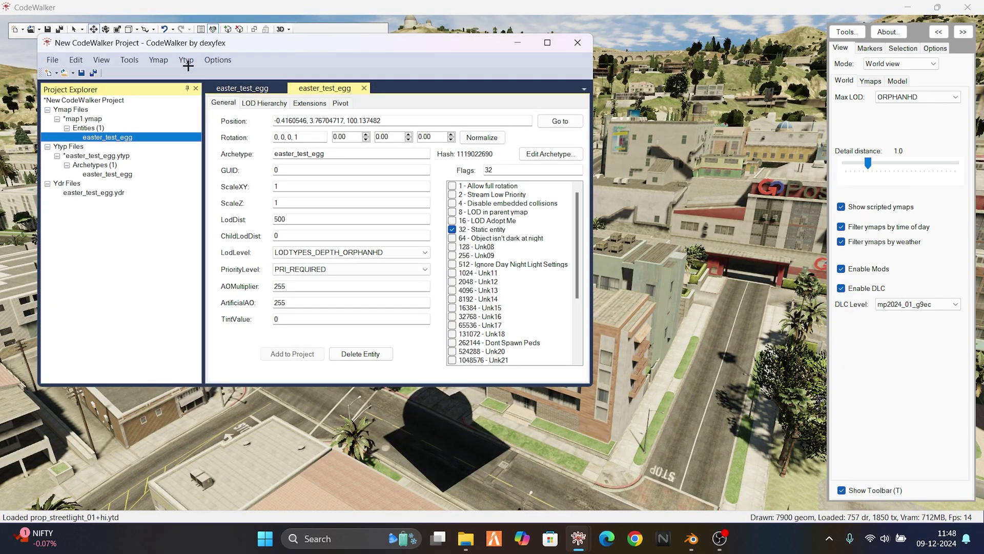
left_click(129, 60)
left_click(244, 96)
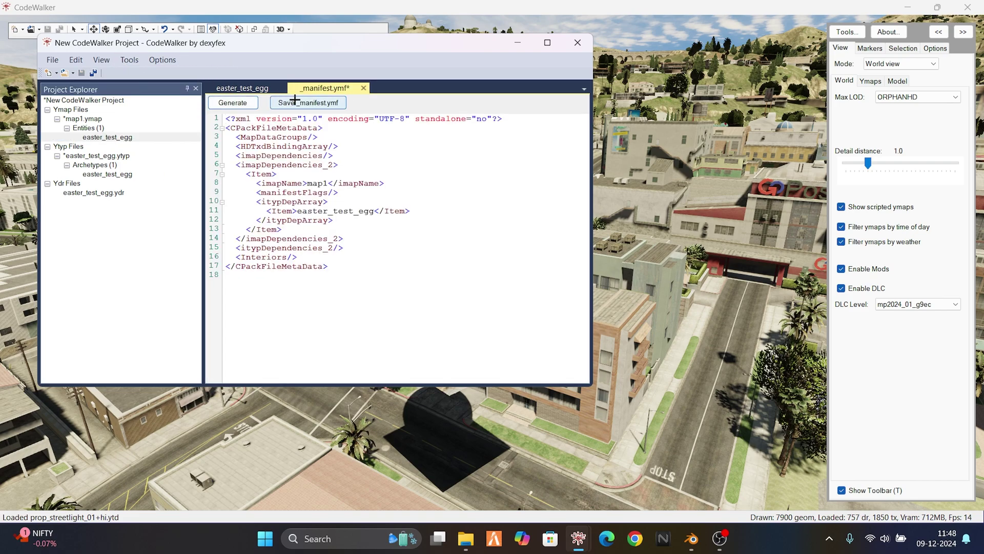
left_click(578, 41)
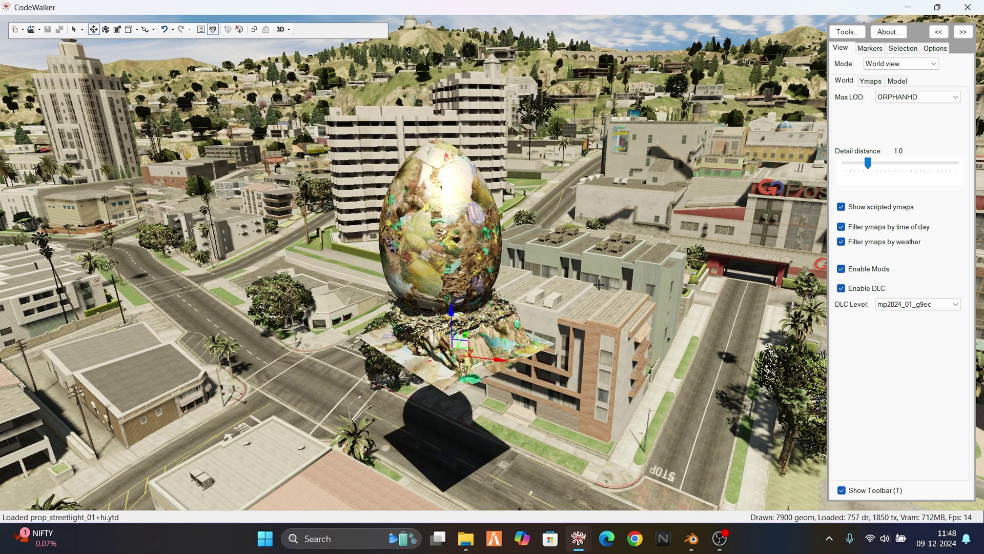